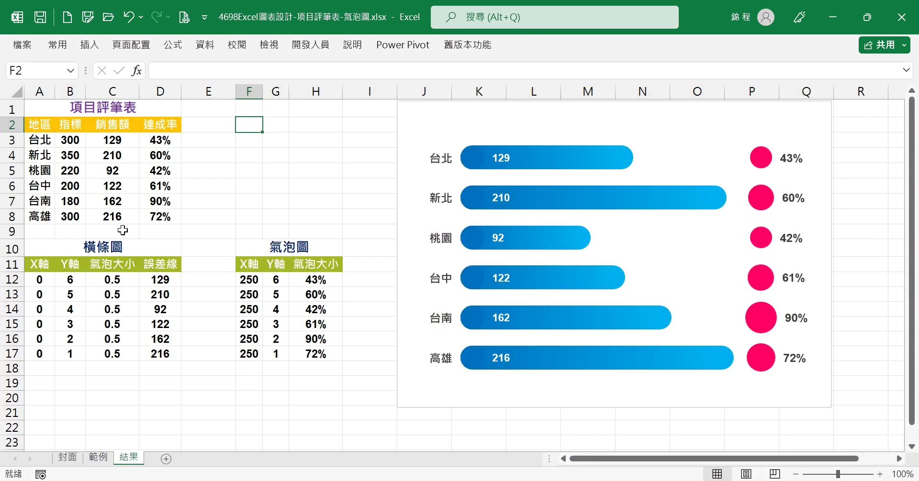
Step: Change the heading of the first helper table in A10 to 泡泡圖
{"action": "left_click", "coordinate": [49, 101]}
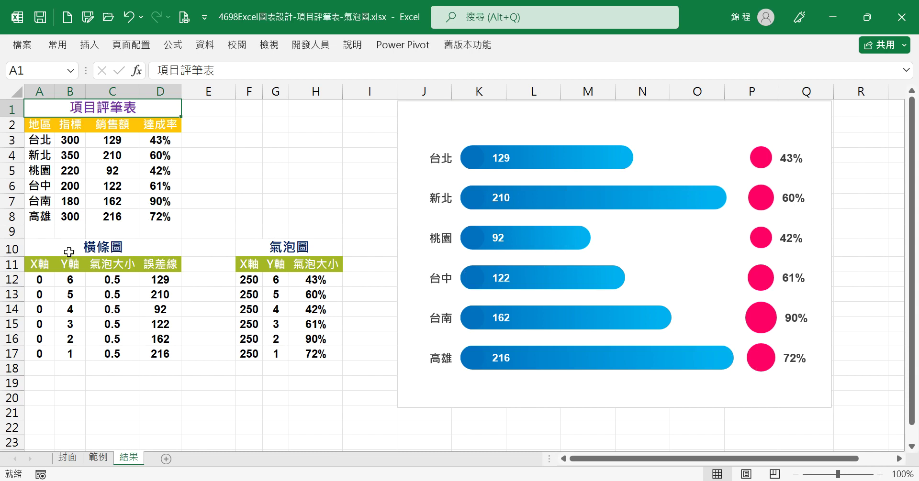
{"action": "left_click", "coordinate": [106, 251]}
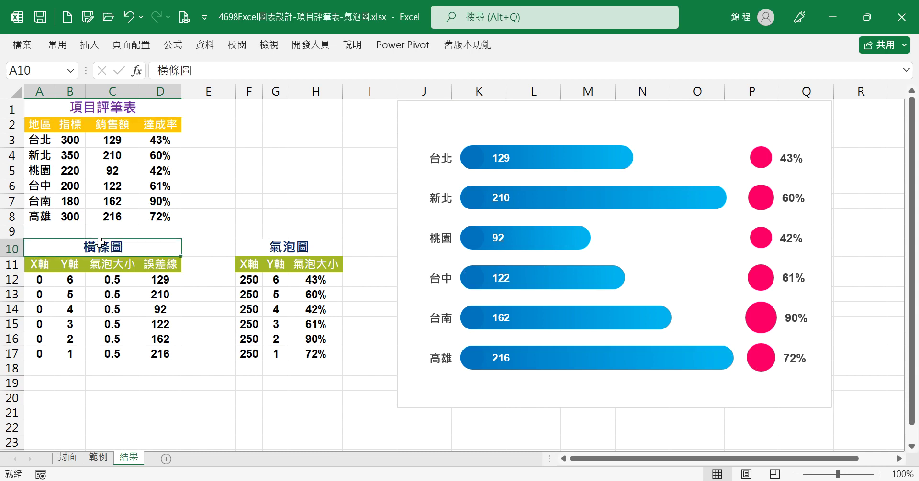
{"action": "left_click_drag", "start_coordinate": [181, 70], "coordinate": [157, 71]}
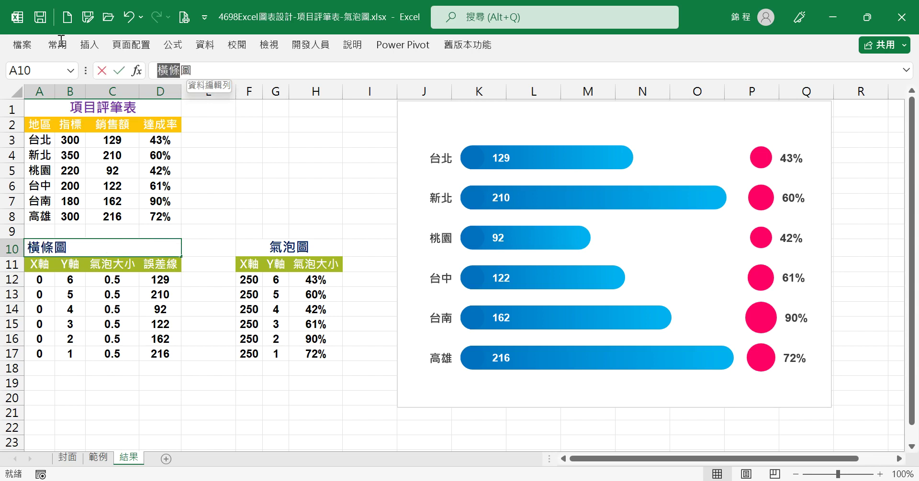
{"action": "type", "text": "泡泡"}
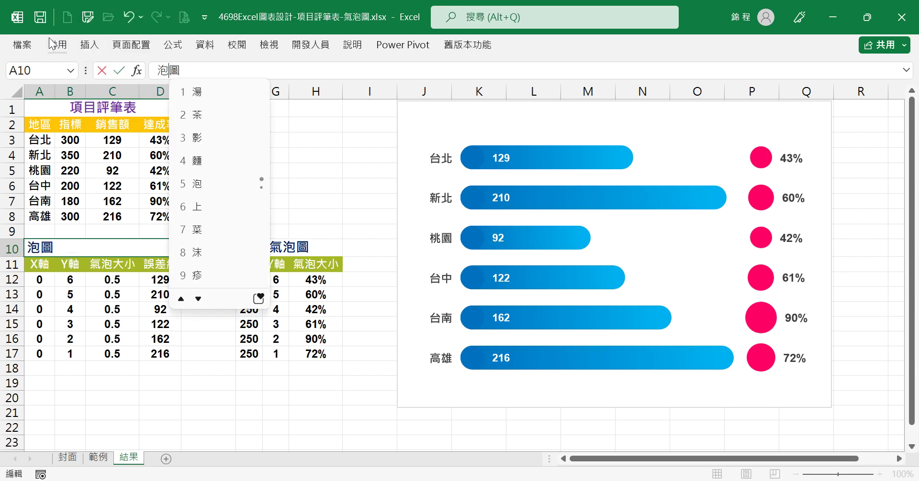
{"action": "key", "text": "Return"}
{"action": "key", "text": "Tab"}
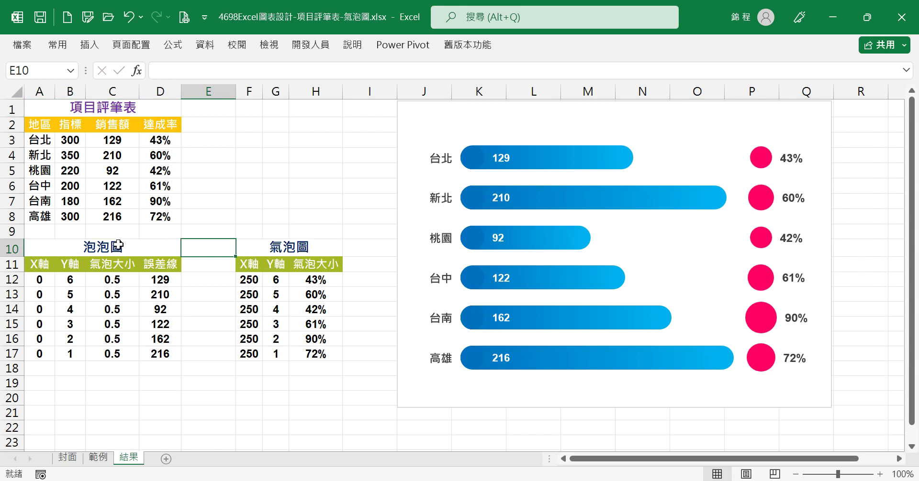
Step: Add 左 in front of the A10 heading so that it reads 左泡泡圖
{"action": "left_click", "coordinate": [117, 245]}
{"action": "left_click", "coordinate": [288, 244]}
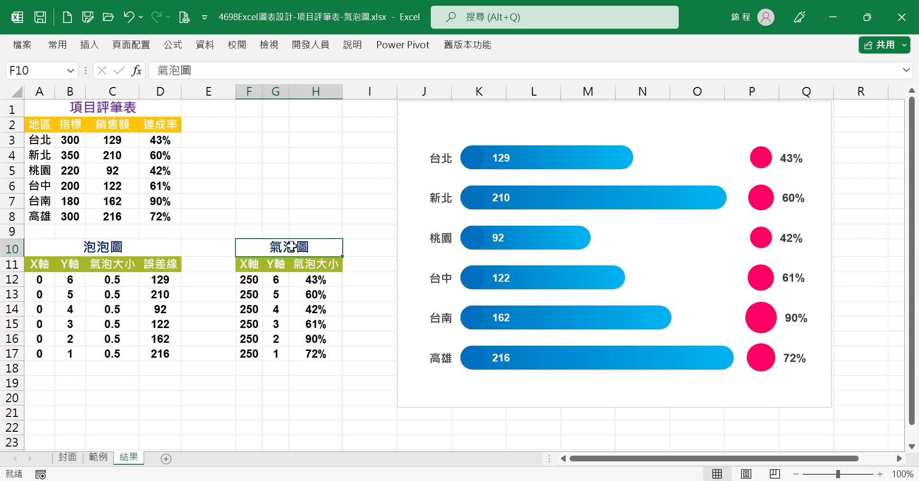
{"action": "left_click", "coordinate": [98, 244]}
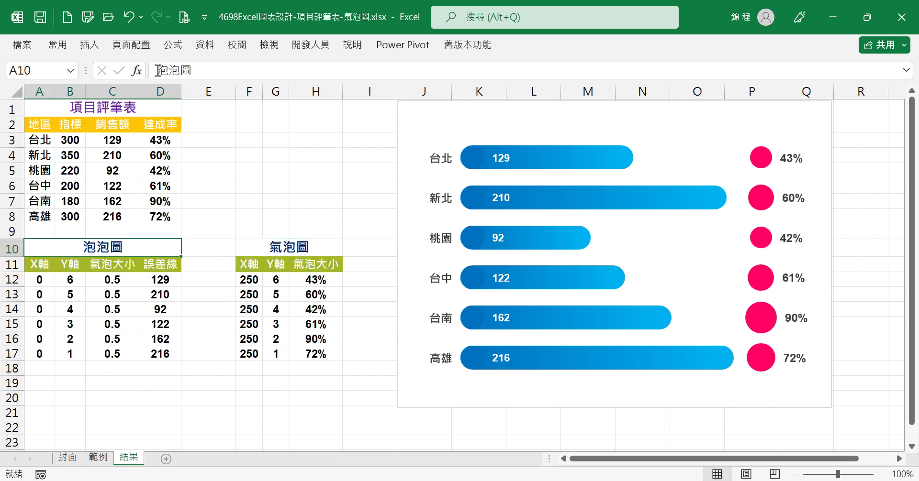
{"action": "left_click", "coordinate": [158, 71]}
{"action": "type", "text": "左"}
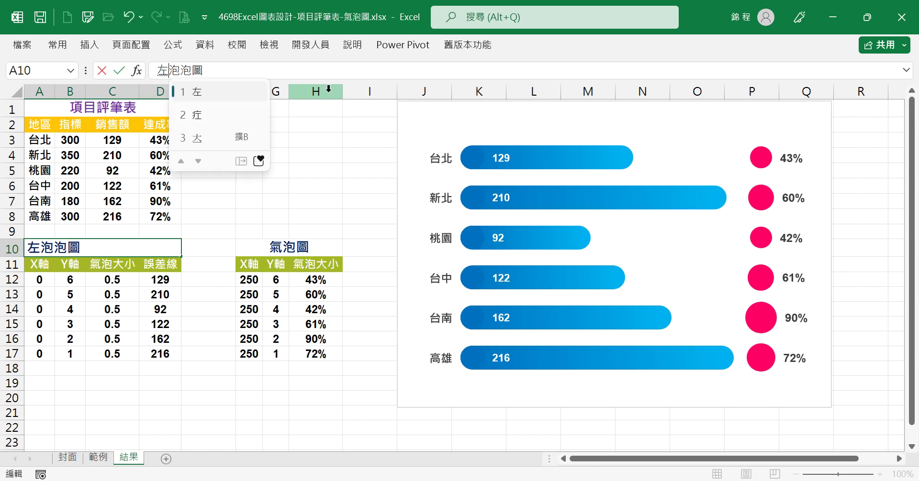
{"action": "key", "text": "Tab"}
Step: Add 右 in front of the F10 heading so that it reads 右氣泡圖
{"action": "key", "text": "Tab"}
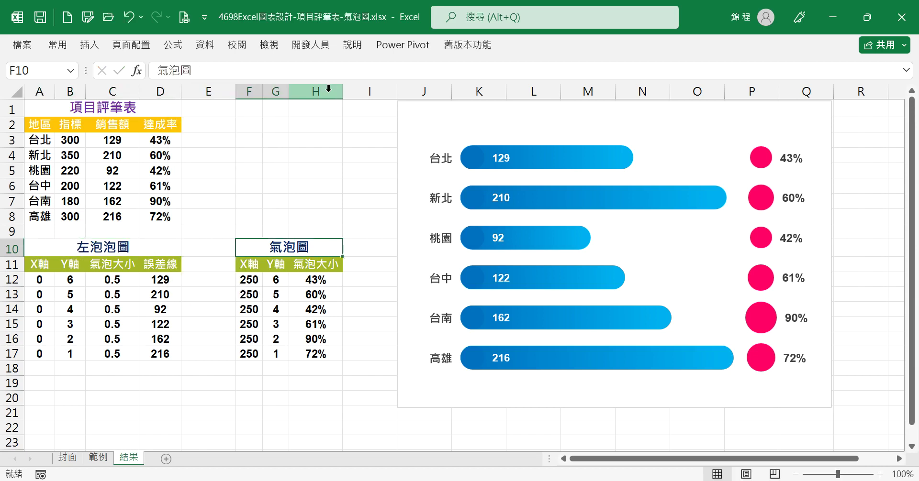
{"action": "key", "text": "F2"}
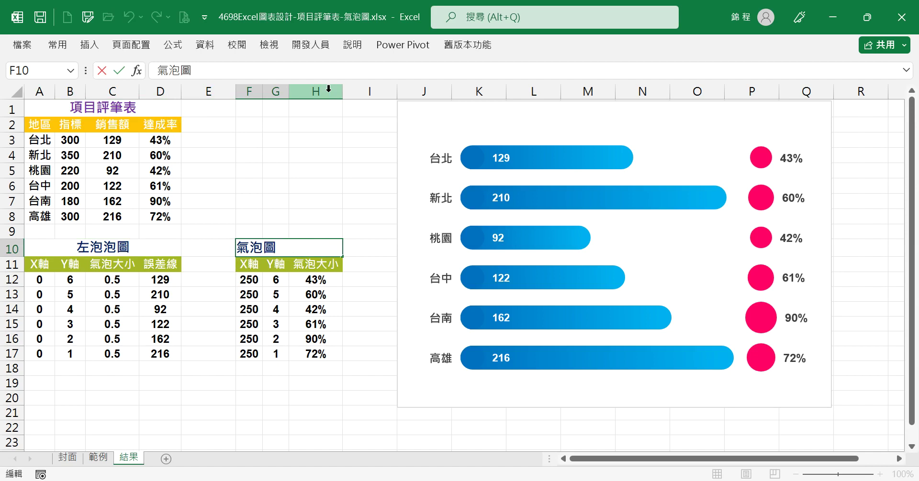
{"action": "type", "text": "右"}
{"action": "key", "text": "Tab"}
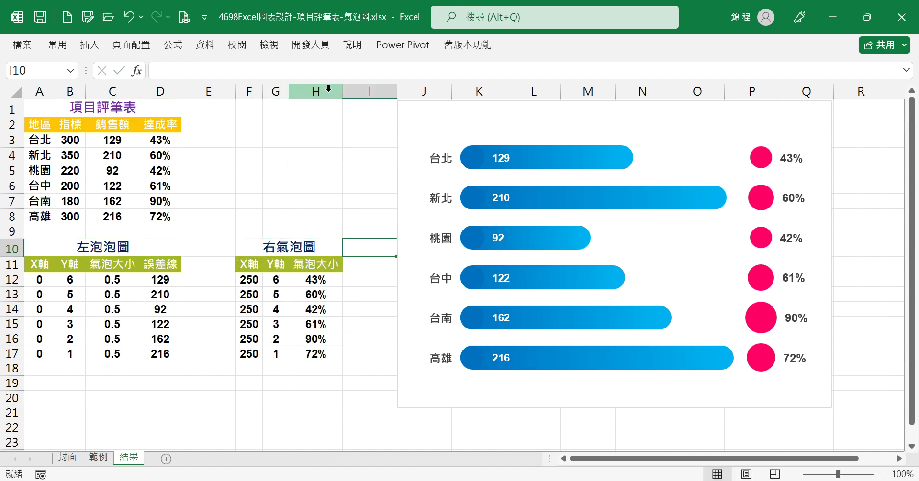
{"action": "key", "text": "shift+Tab"}
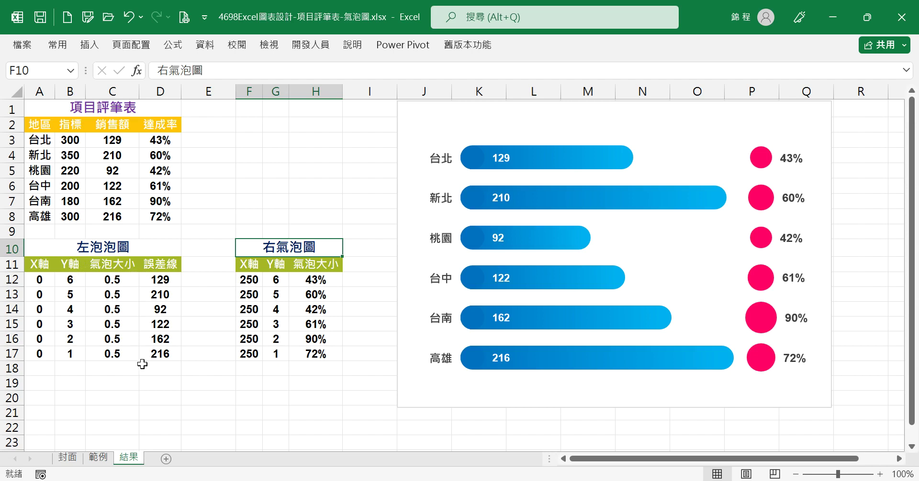
{"action": "left_click", "coordinate": [48, 271]}
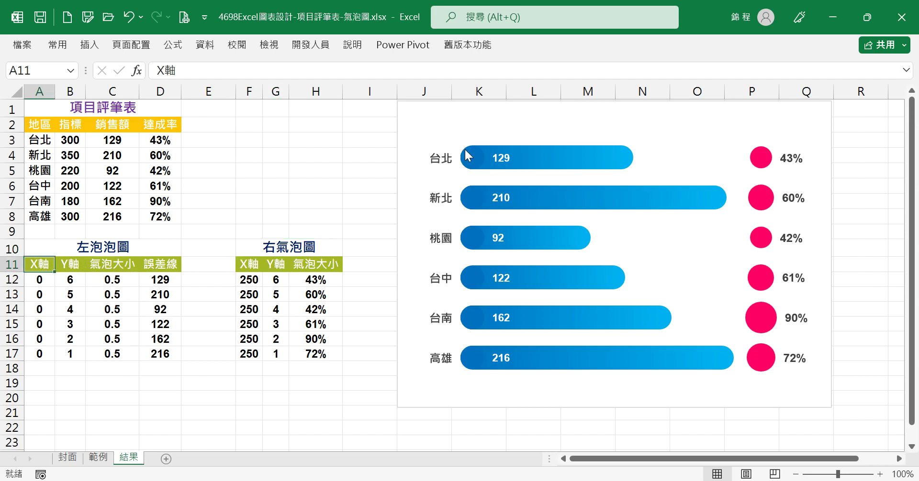
{"action": "left_click", "coordinate": [245, 267]}
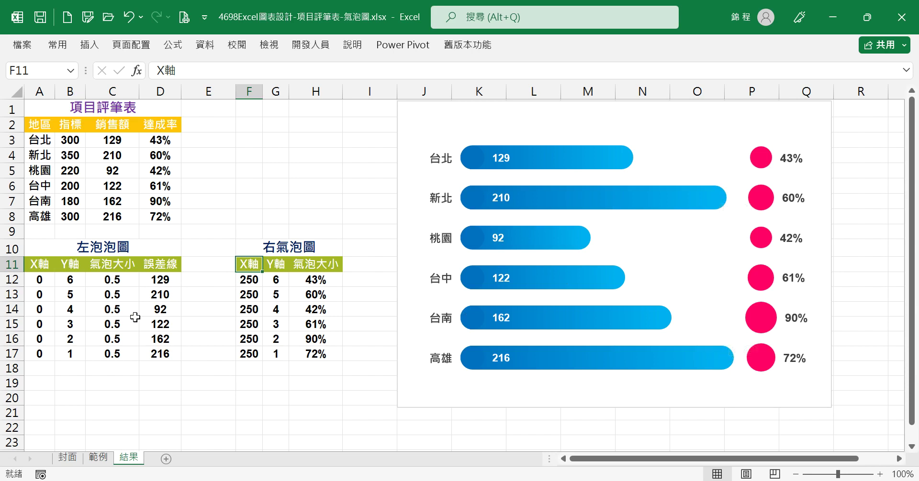
{"action": "left_click", "coordinate": [79, 283]}
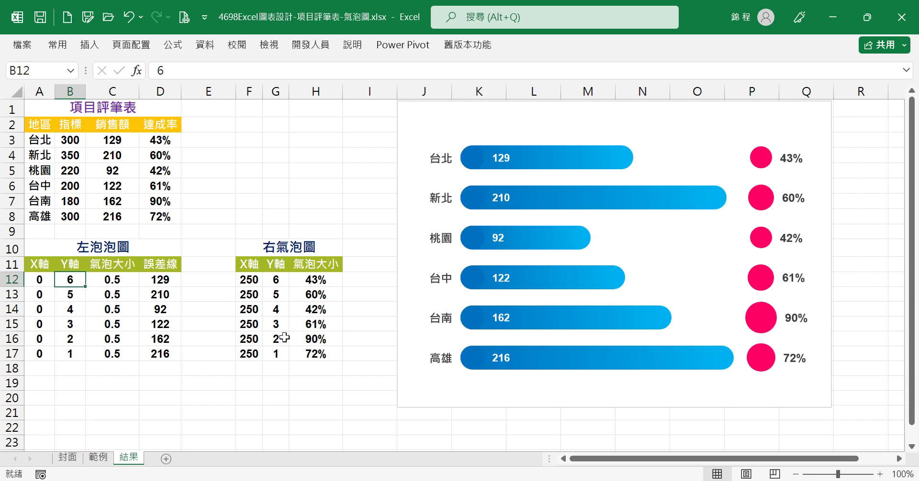
{"action": "left_click", "coordinate": [166, 277]}
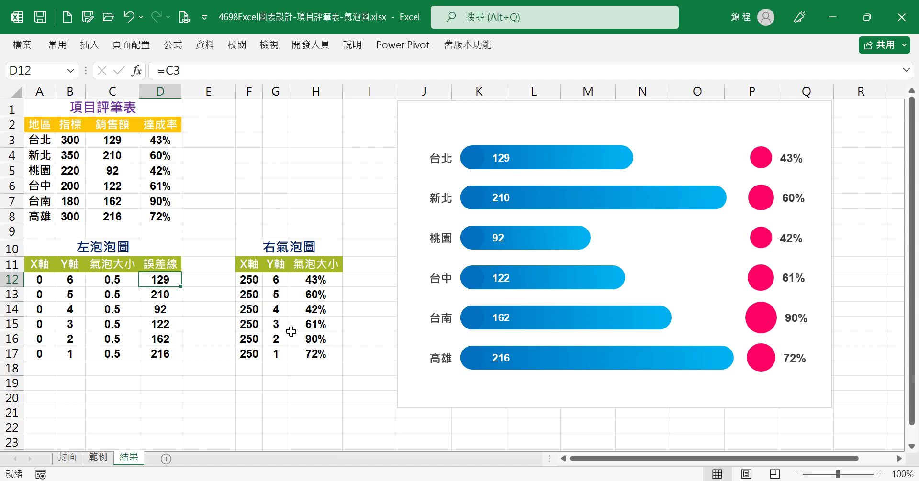
Step: On the 範例 sheet, insert a single-series bubble chart from A11:C17, then place it beside the tables and enlarge it
{"action": "left_click", "coordinate": [104, 459]}
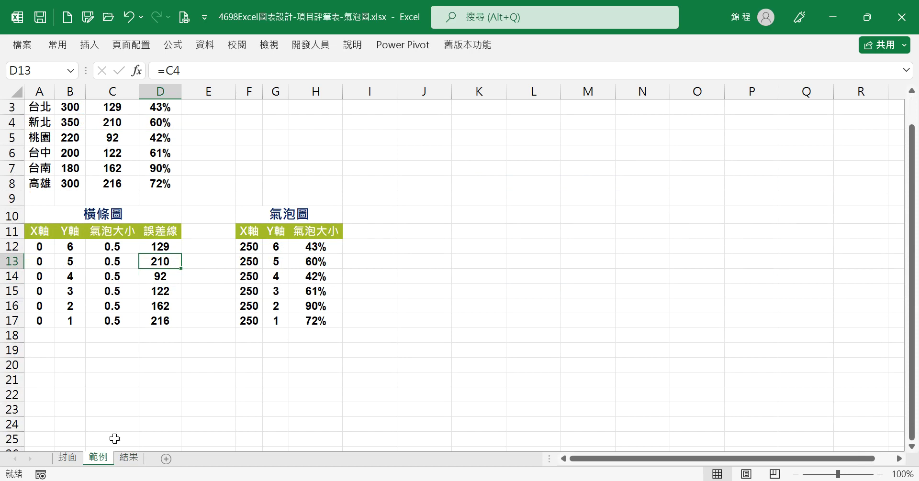
{"action": "left_click_drag", "start_coordinate": [31, 232], "coordinate": [127, 324]}
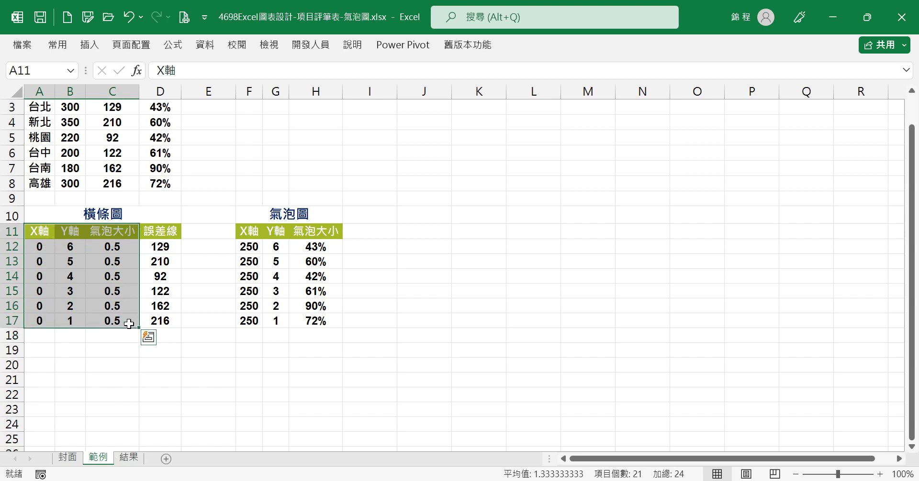
{"action": "left_click", "coordinate": [86, 45]}
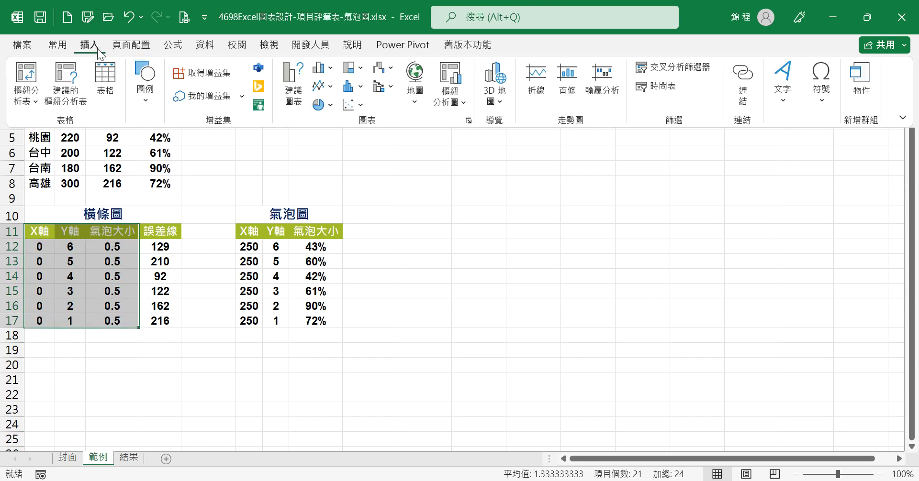
{"action": "left_click", "coordinate": [293, 85]}
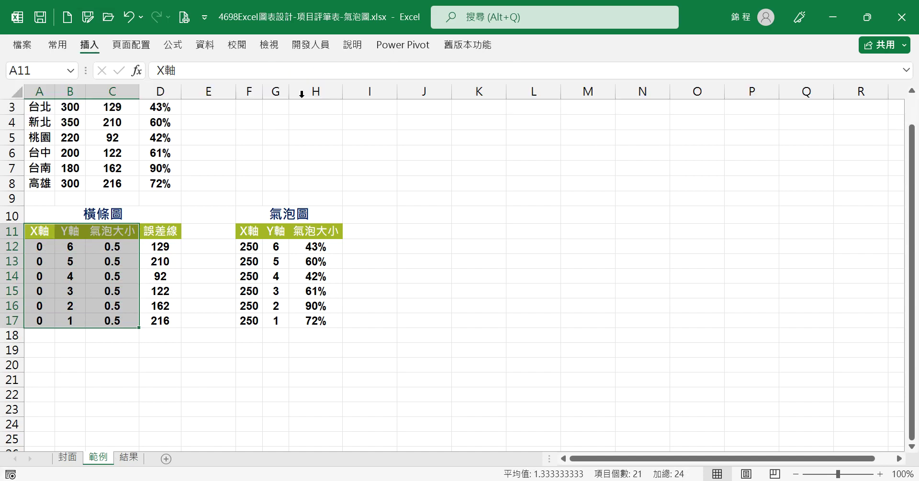
{"action": "left_click", "coordinate": [309, 66]}
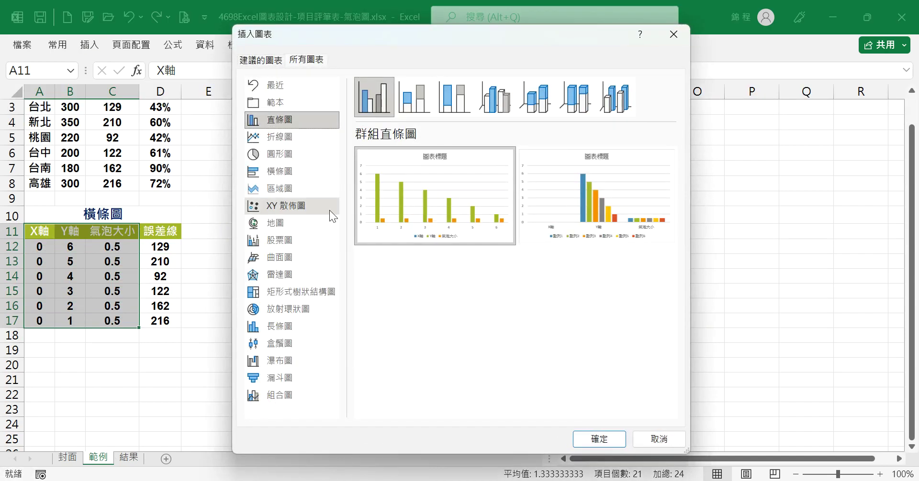
{"action": "left_click", "coordinate": [294, 210]}
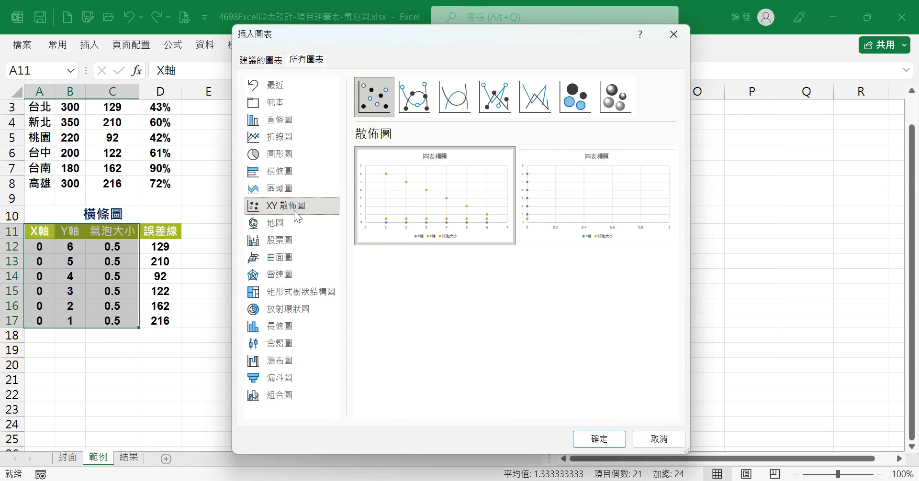
{"action": "left_click", "coordinate": [567, 108]}
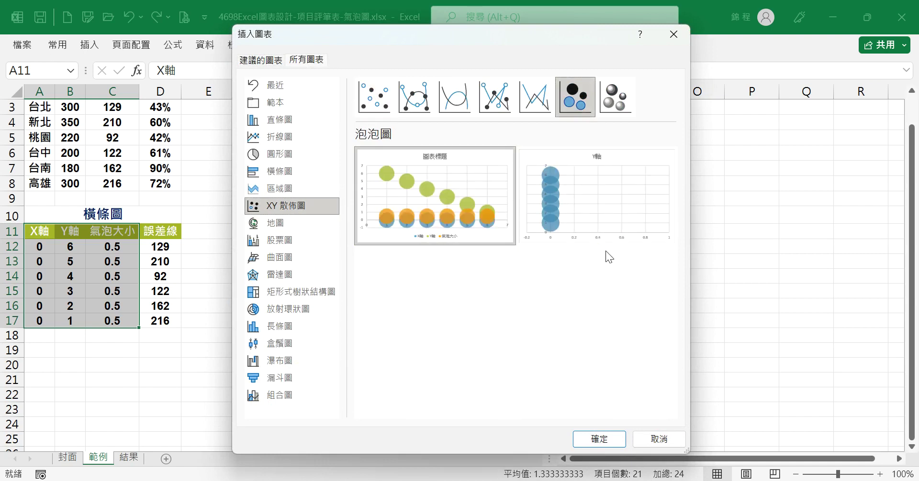
{"action": "left_click", "coordinate": [598, 211]}
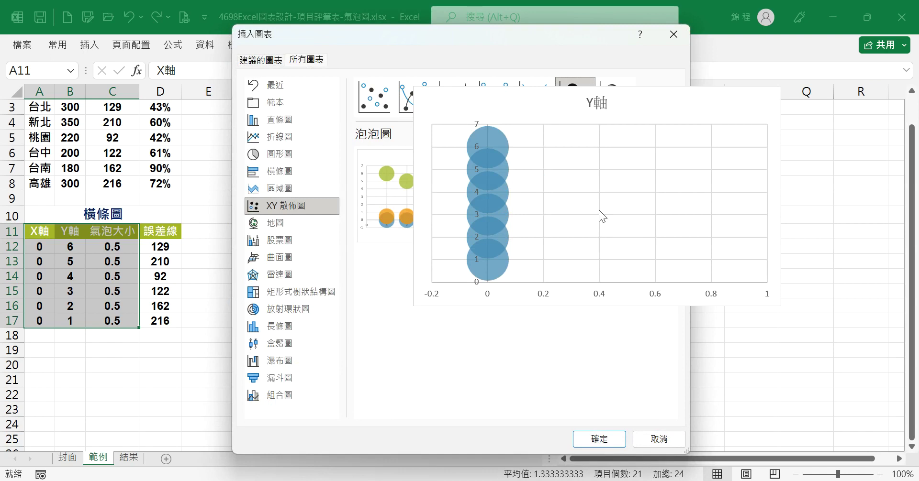
{"action": "left_click", "coordinate": [604, 443]}
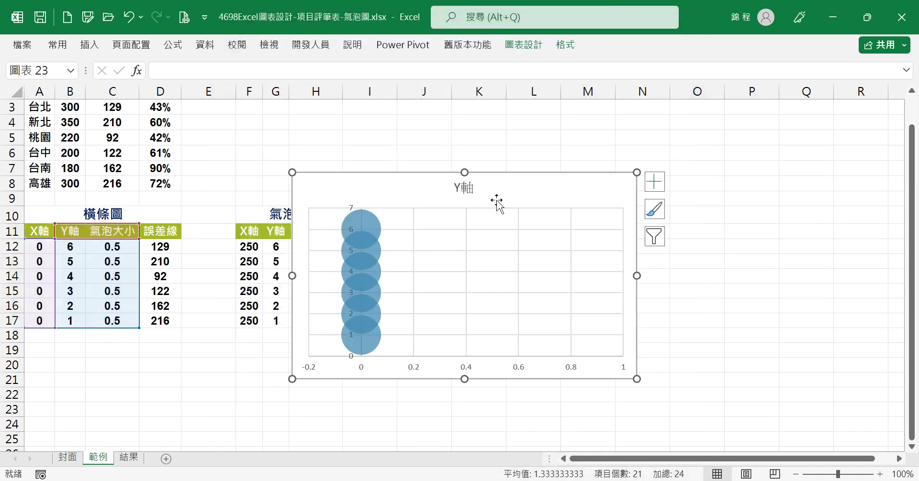
{"action": "left_click_drag", "start_coordinate": [520, 167], "coordinate": [580, 101]}
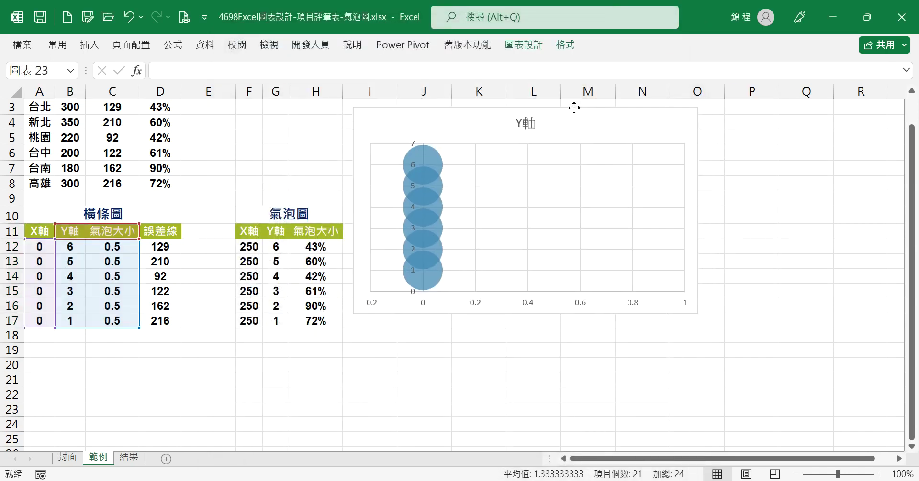
{"action": "left_click_drag", "start_coordinate": [697, 312], "coordinate": [831, 413]}
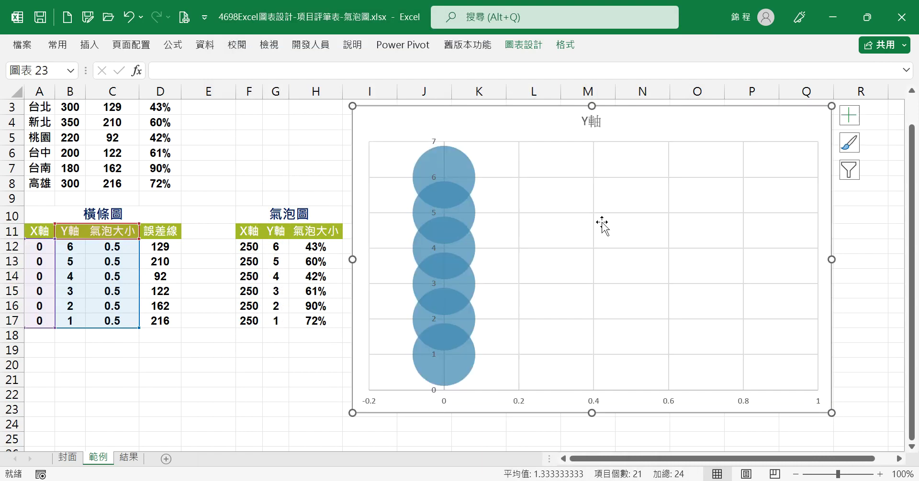
Step: Link the chart title to cell A1 of the 範例 sheet with the formula =範例!$A$1
{"action": "left_click", "coordinate": [591, 125]}
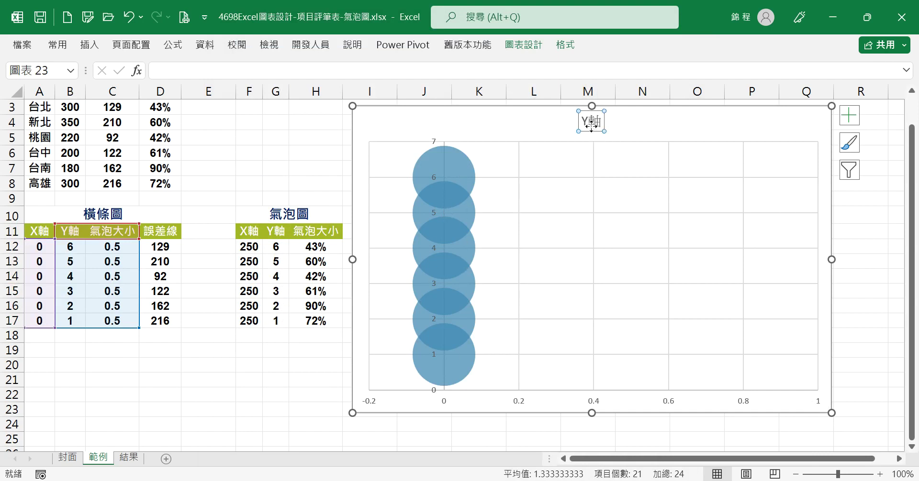
{"action": "left_click", "coordinate": [248, 69]}
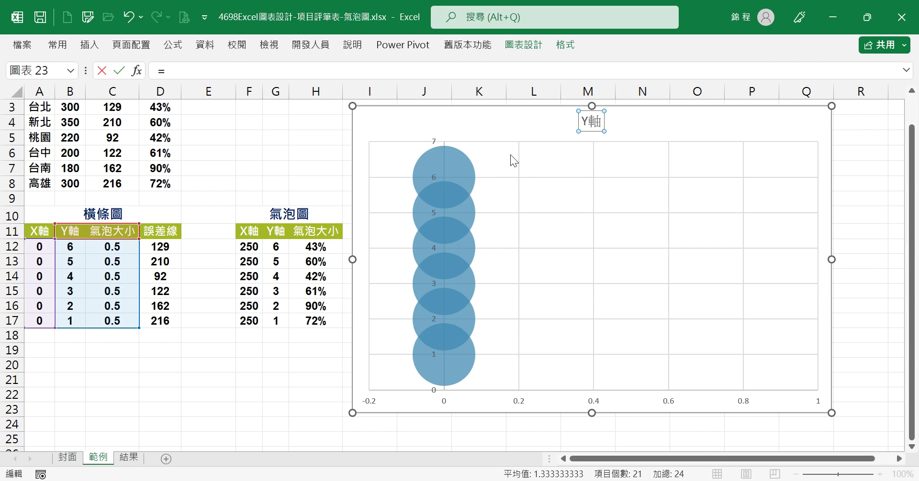
{"action": "left_click_drag", "start_coordinate": [917, 179], "coordinate": [915, 149]}
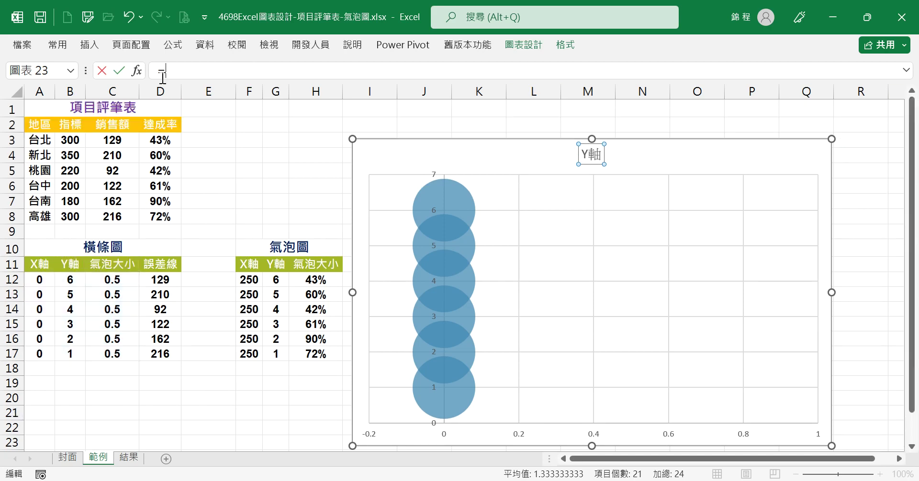
{"action": "left_click", "coordinate": [39, 113]}
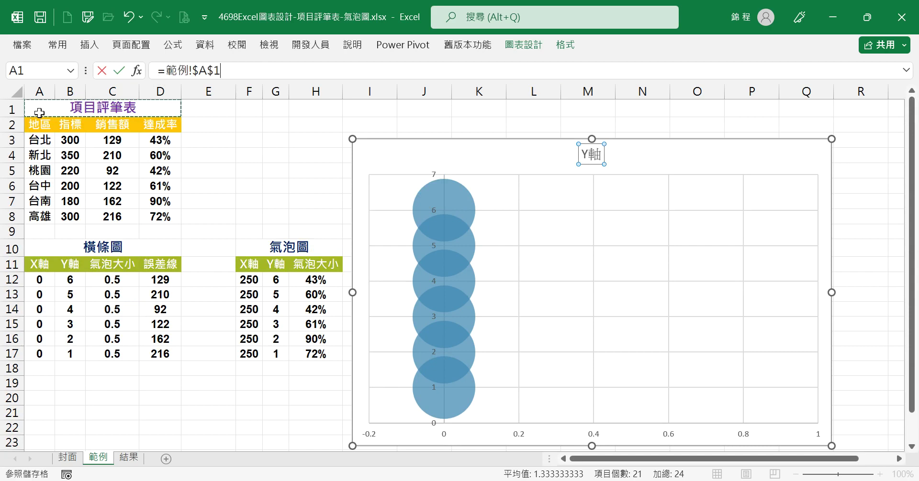
{"action": "key", "text": "Return"}
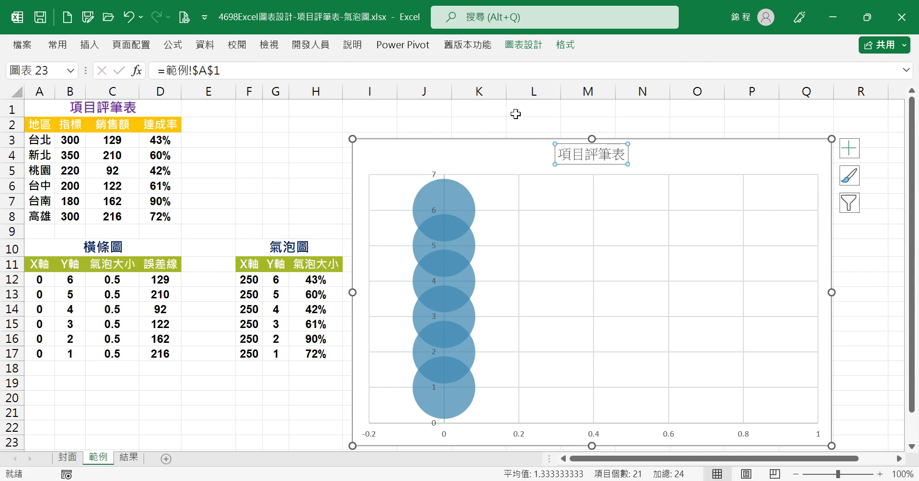
Step: Format the chart title as bold purple text in the 微軟正黑體 font
{"action": "left_click", "coordinate": [67, 47]}
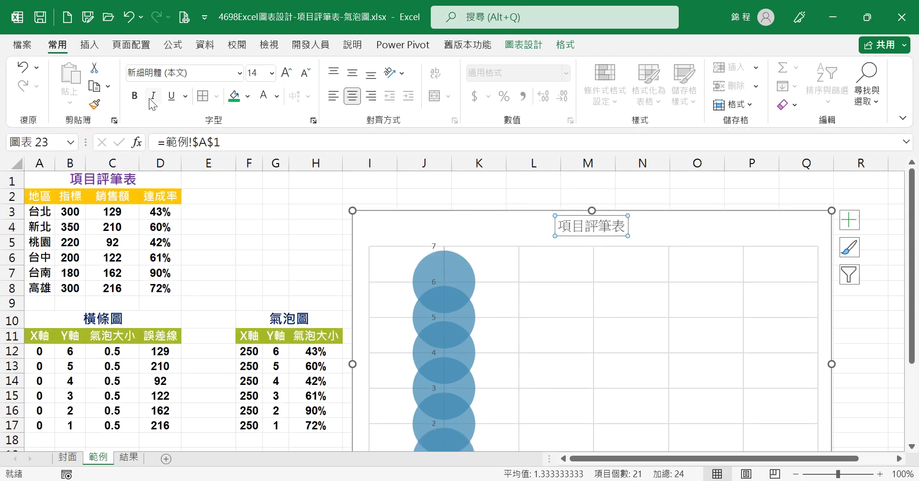
{"action": "left_click", "coordinate": [277, 96]}
{"action": "left_click", "coordinate": [374, 250]}
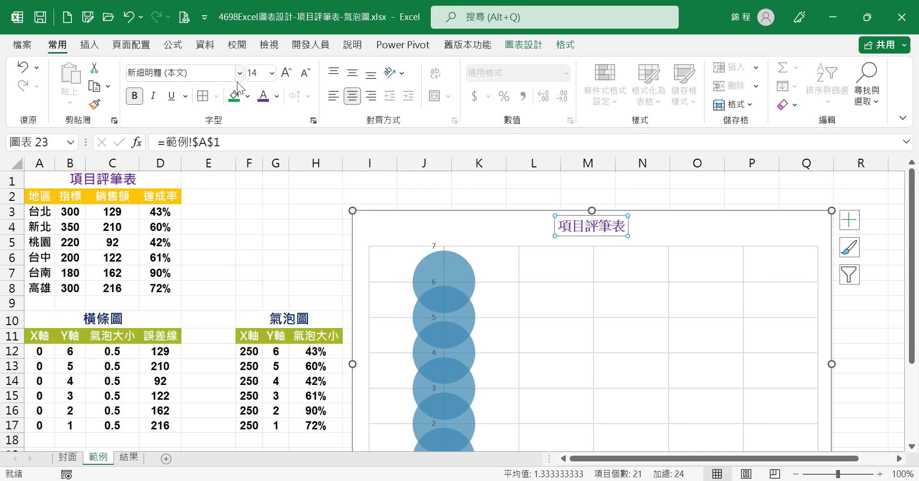
{"action": "left_click", "coordinate": [239, 73]}
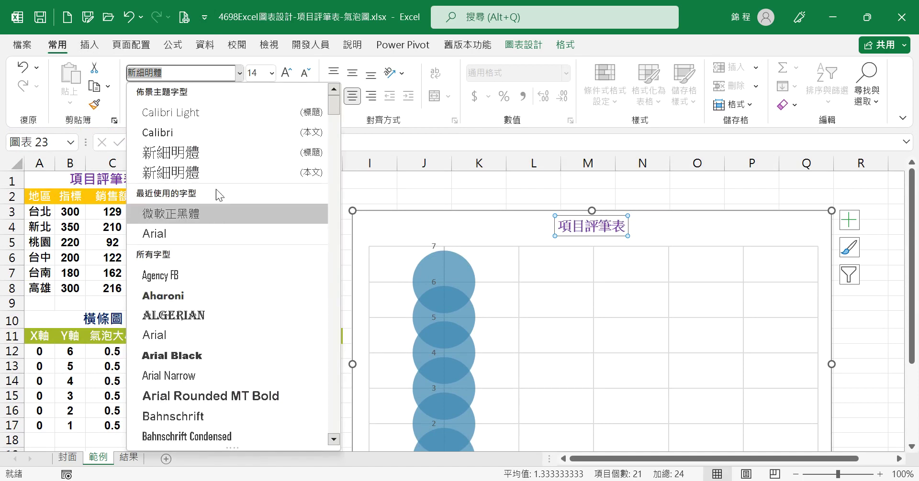
{"action": "left_click", "coordinate": [218, 213]}
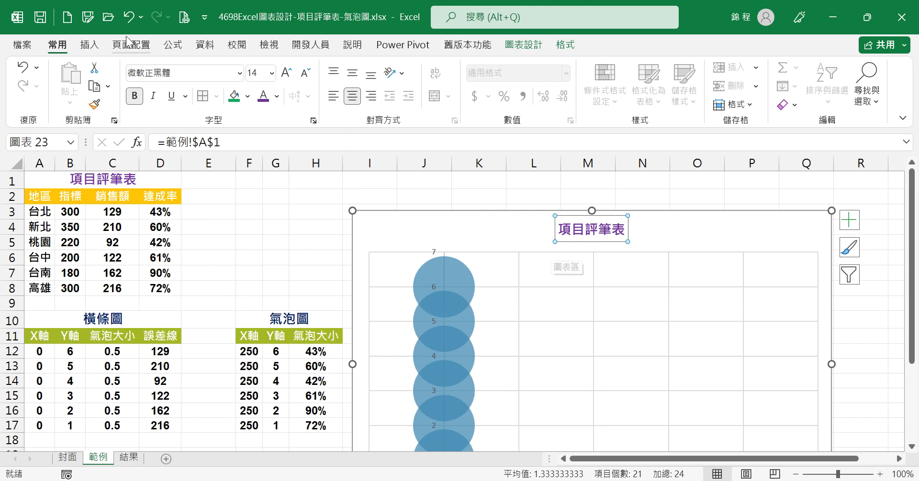
{"action": "double_click", "coordinate": [55, 46]}
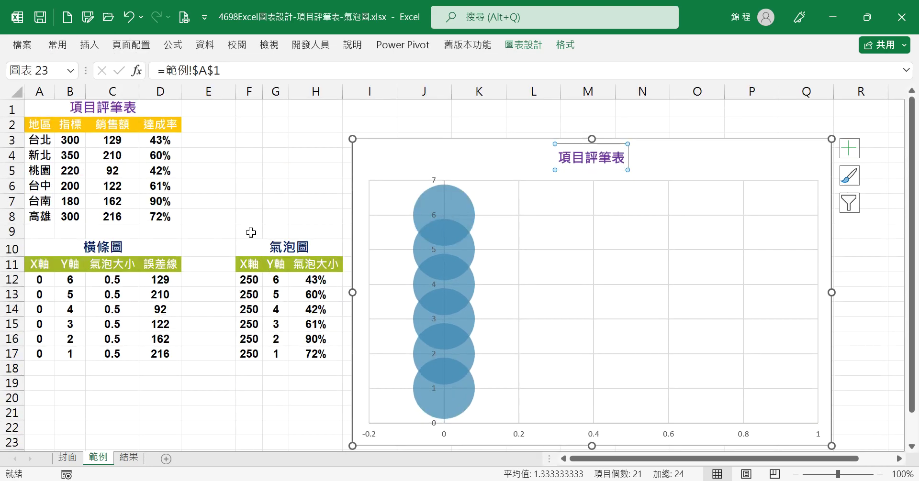
Step: Scale the bubble size of the chart's Y軸 series to 30
{"action": "mouse_move", "coordinate": [448, 220]}
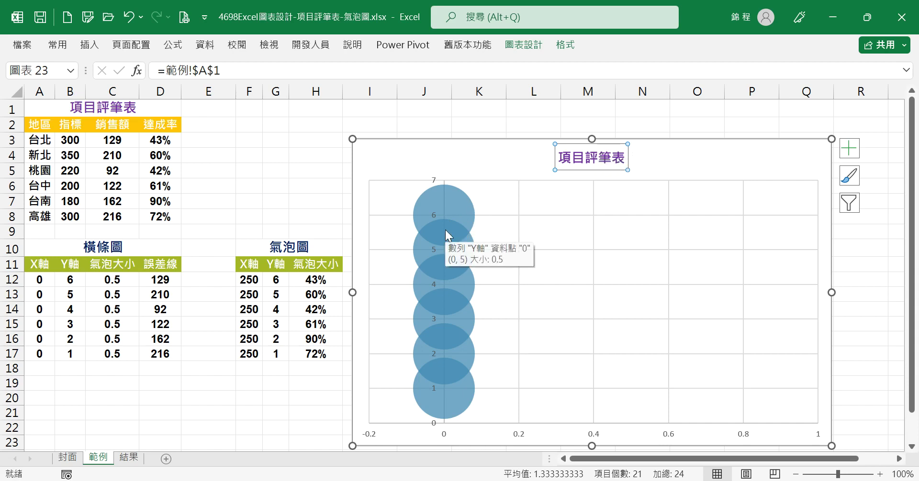
{"action": "left_click", "coordinate": [444, 203]}
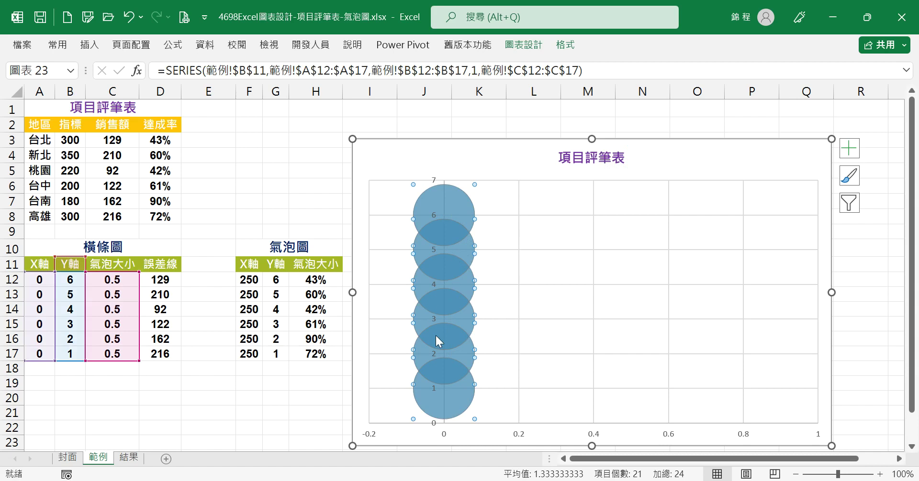
{"action": "right_click", "coordinate": [455, 204]}
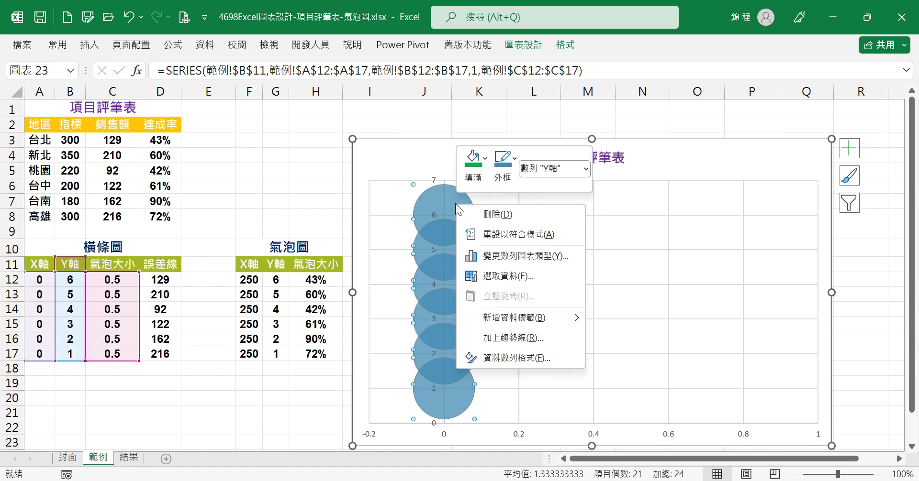
{"action": "left_click", "coordinate": [536, 358]}
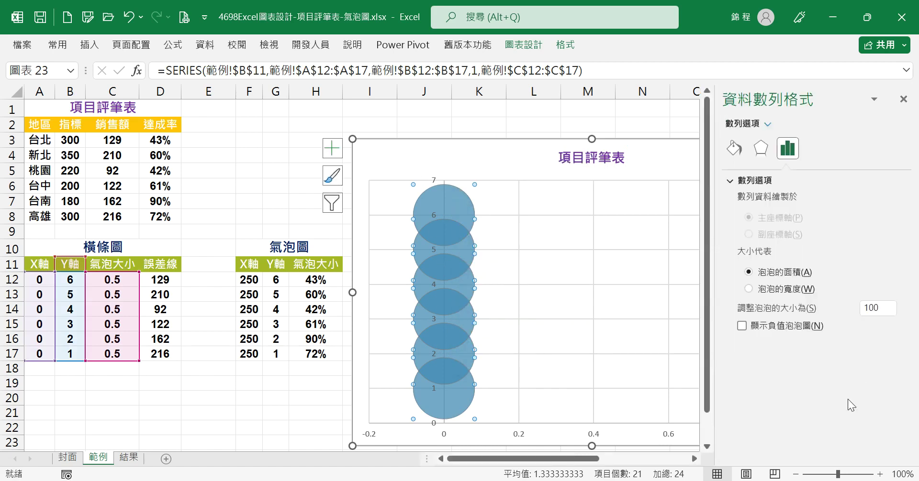
{"action": "double_click", "coordinate": [877, 308]}
{"action": "type", "text": "30"}
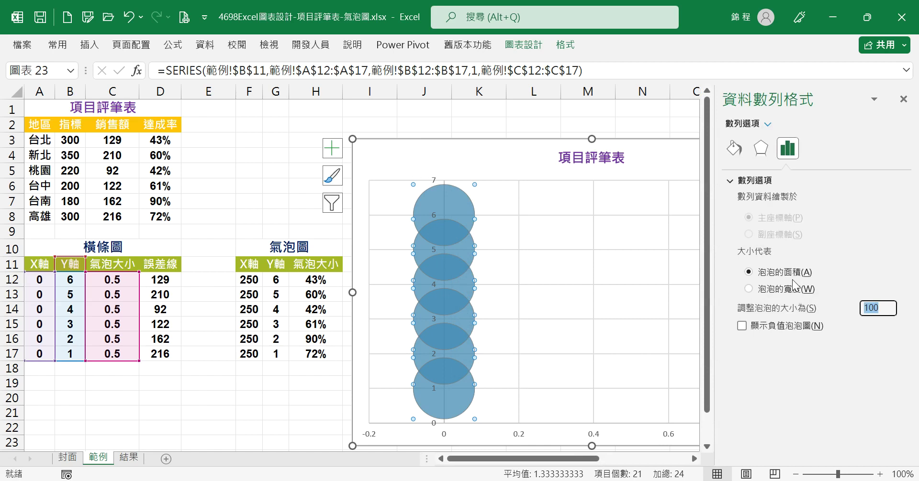
{"action": "key", "text": "Return"}
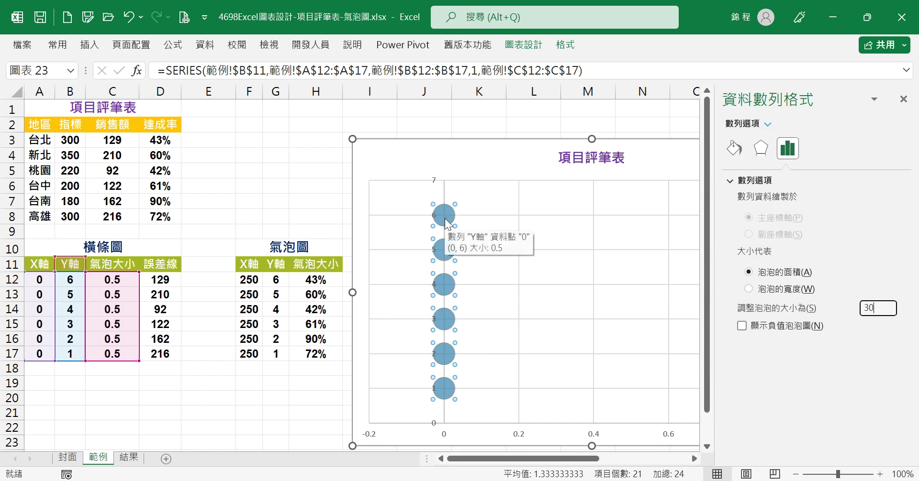
Step: Add error bars to the Y軸 series, giving the vertical ones the plus direction (正差) and no end caps (無端點)
{"action": "left_click", "coordinate": [558, 46]}
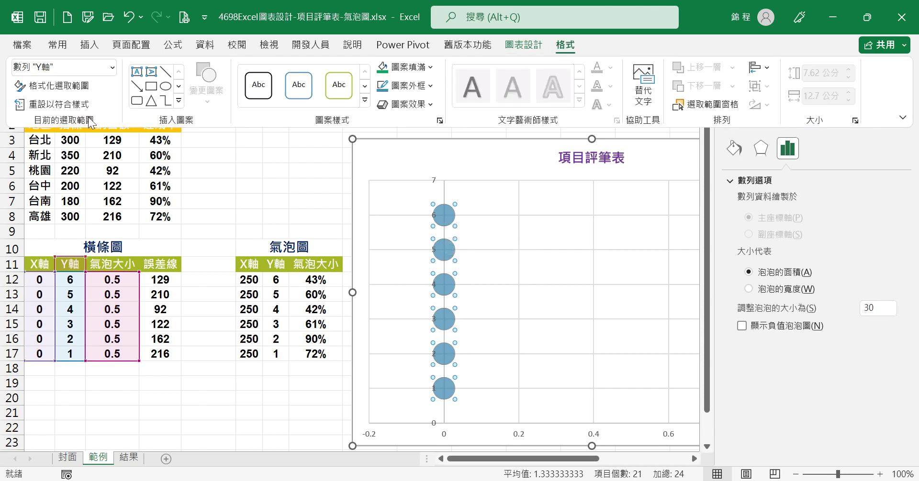
{"action": "left_click", "coordinate": [540, 47]}
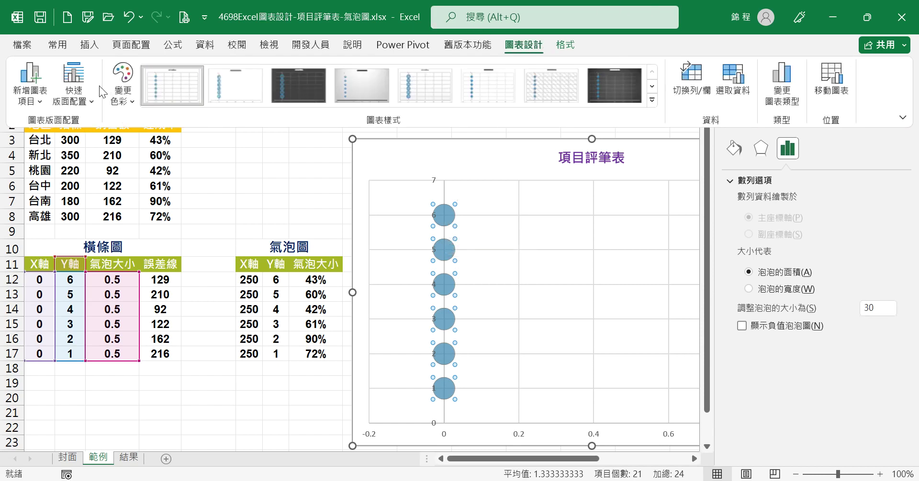
{"action": "left_click", "coordinate": [34, 101]}
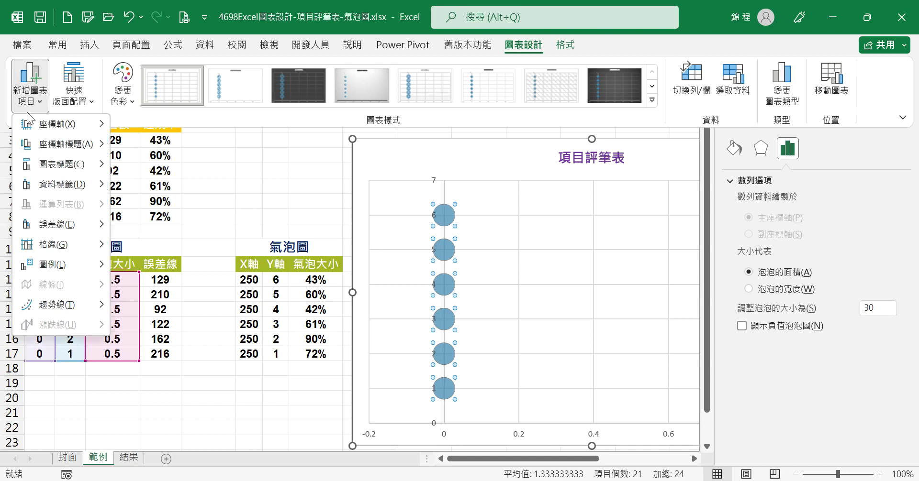
{"action": "mouse_move", "coordinate": [78, 230]}
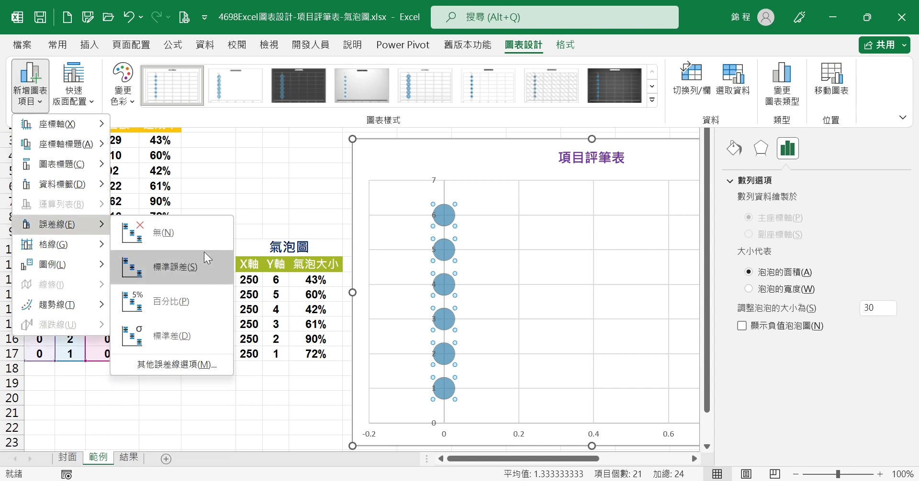
{"action": "left_click", "coordinate": [203, 367]}
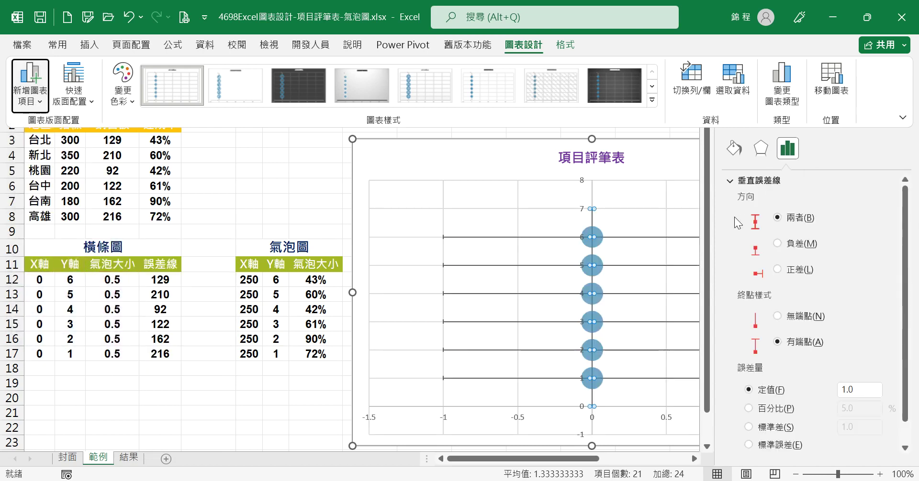
{"action": "left_click", "coordinate": [791, 272]}
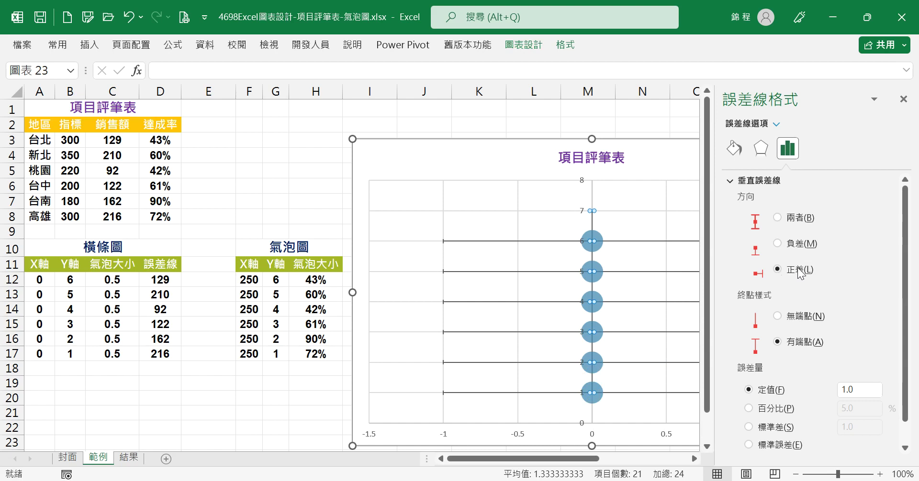
{"action": "left_click", "coordinate": [802, 317]}
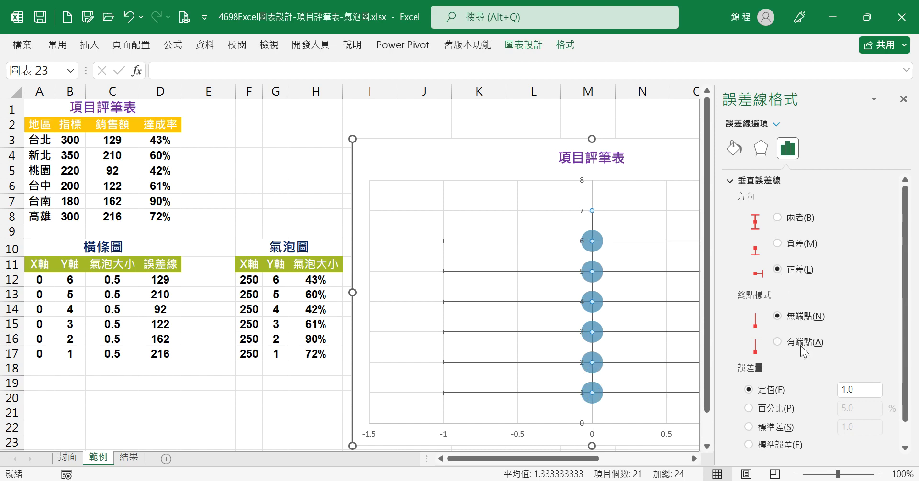
Step: Try custom positive error values from D12:D17 on the vertical error bars and undo that change
{"action": "scroll", "coordinate": [760, 429], "scroll_direction": "down", "scroll_amount": 1}
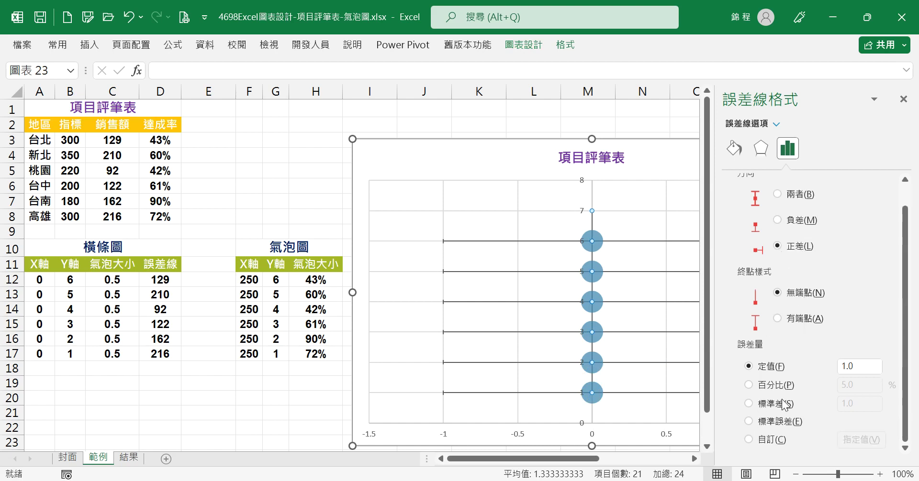
{"action": "left_click", "coordinate": [749, 440]}
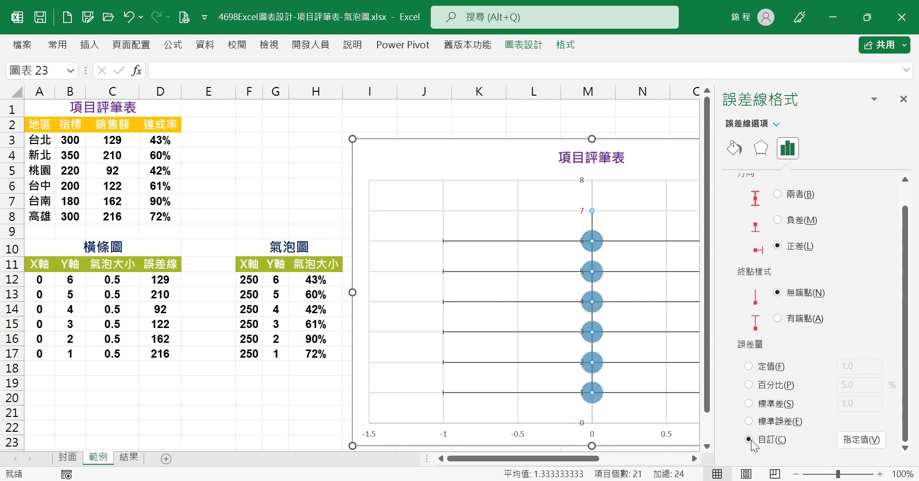
{"action": "left_click", "coordinate": [849, 440]}
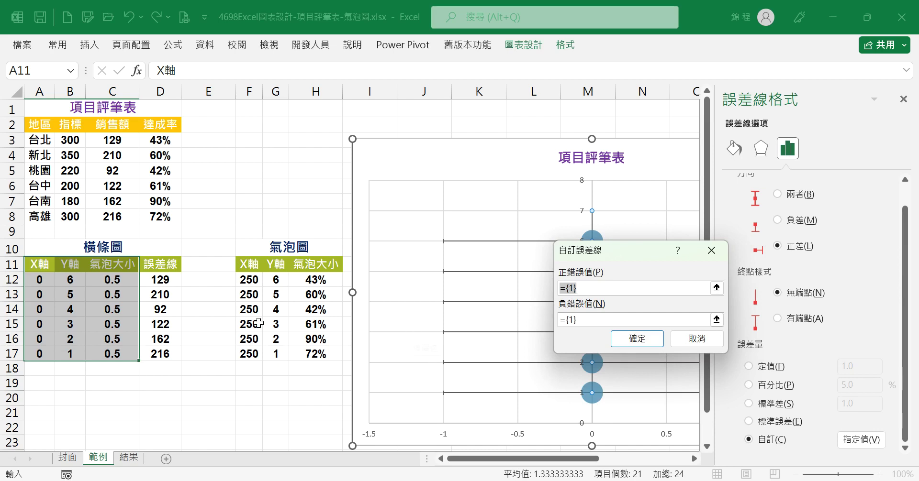
{"action": "left_click_drag", "start_coordinate": [161, 280], "coordinate": [160, 354]}
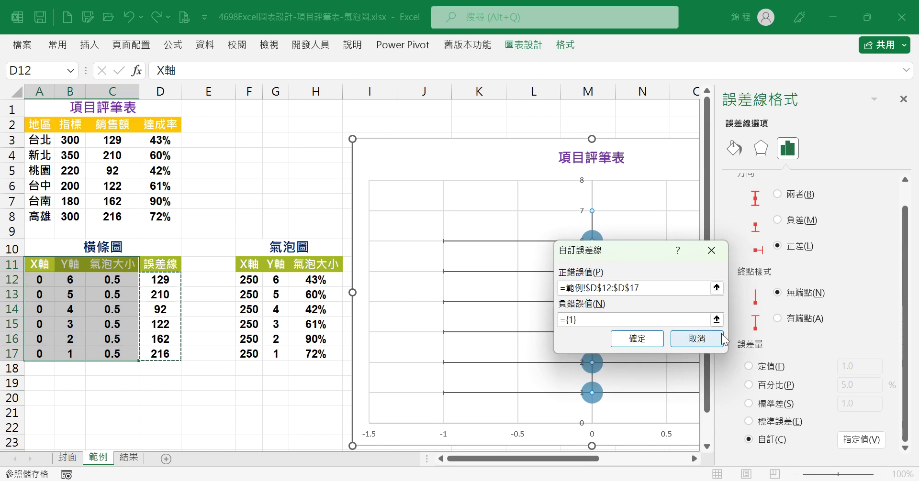
{"action": "left_click", "coordinate": [639, 339]}
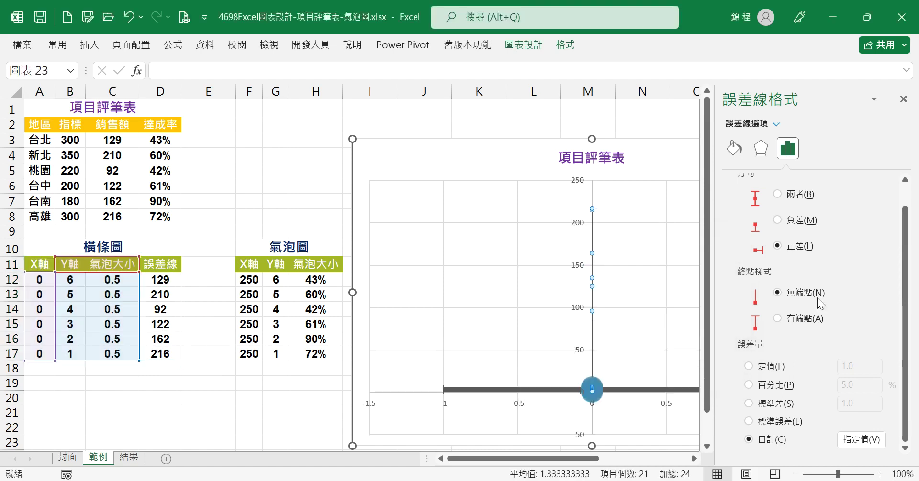
{"action": "left_click", "coordinate": [903, 100]}
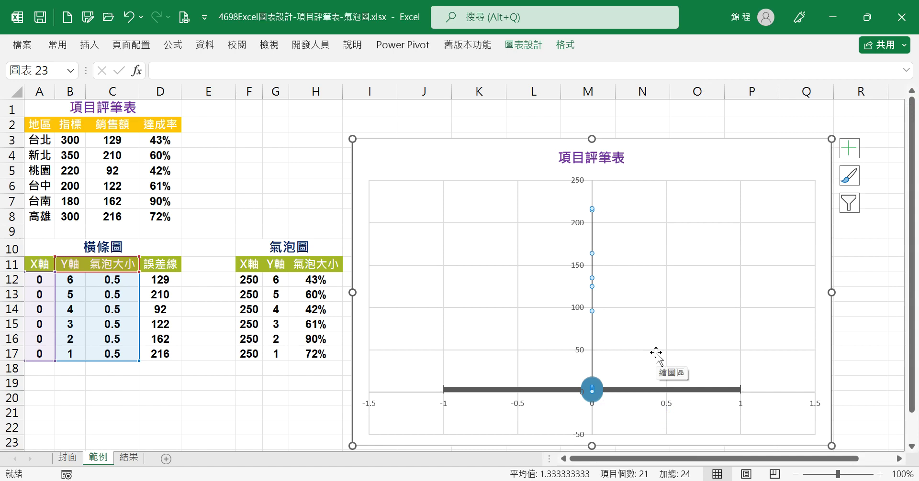
{"action": "key", "text": "ctrl+z"}
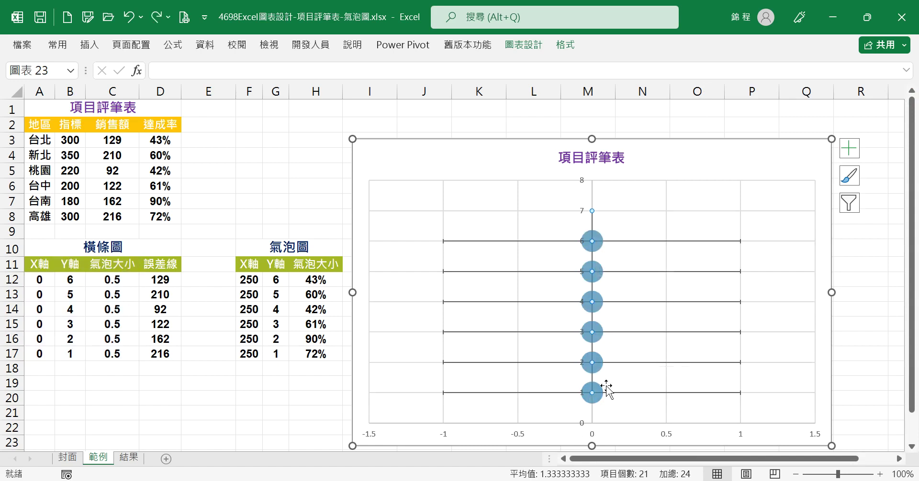
Step: Give the horizontal error bars a gradient line and reduce the gradient to two stops
{"action": "right_click", "coordinate": [502, 240]}
{"action": "left_click", "coordinate": [569, 359]}
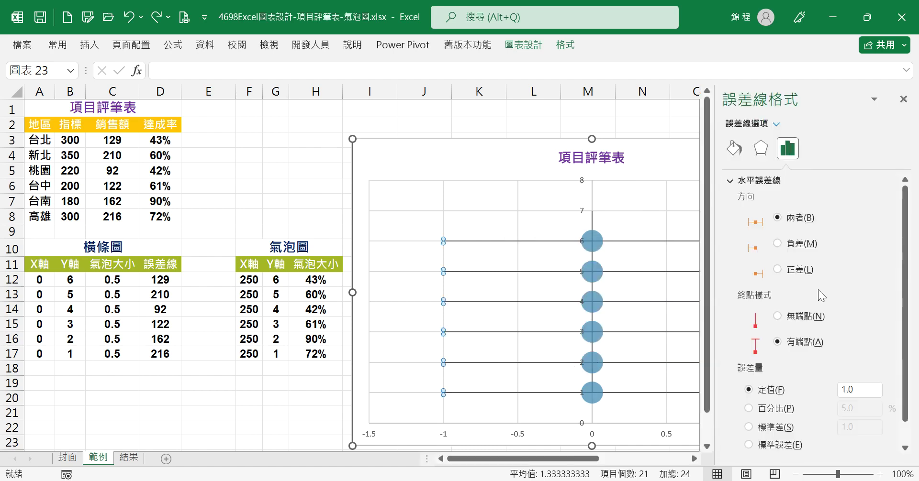
{"action": "left_click", "coordinate": [735, 148]}
{"action": "left_click_drag", "start_coordinate": [548, 459], "coordinate": [636, 459]}
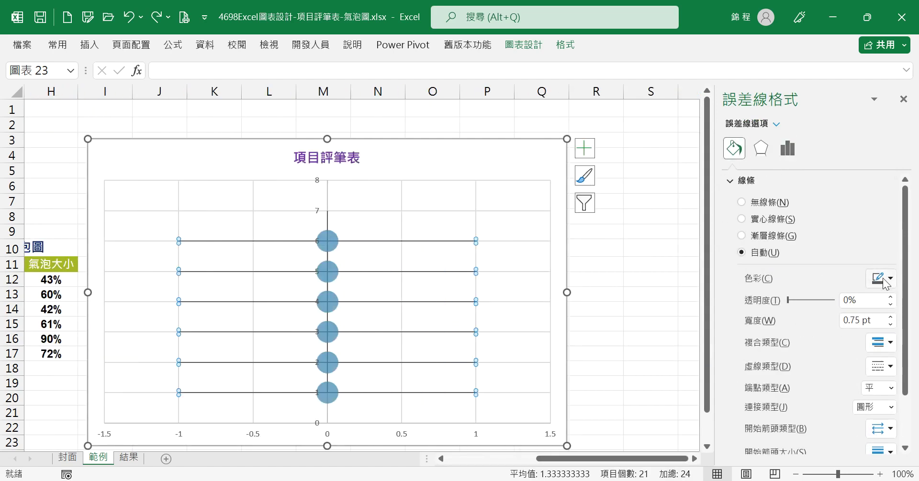
{"action": "left_click", "coordinate": [767, 238]}
{"action": "left_click", "coordinate": [892, 379]}
{"action": "left_click_drag", "start_coordinate": [827, 389], "coordinate": [822, 428]}
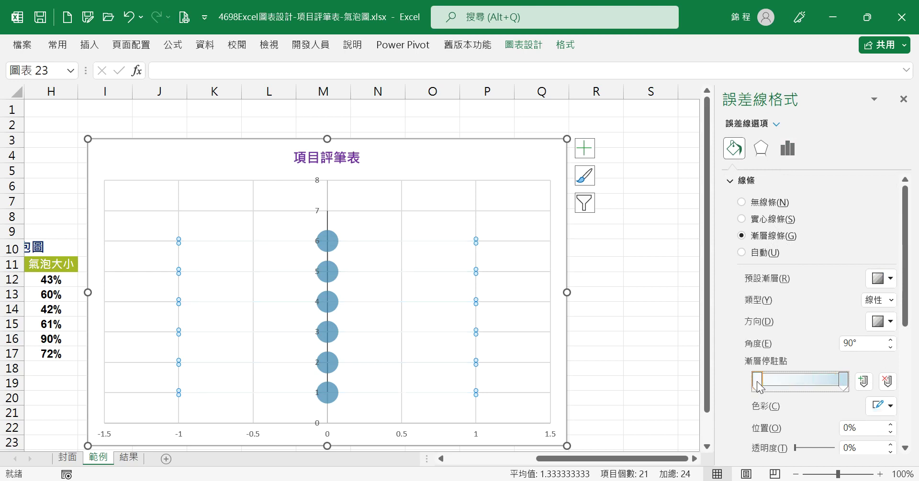
Step: Colour the first gradient stop standard blue and the last gradient stop standard light blue
{"action": "left_click", "coordinate": [891, 406]}
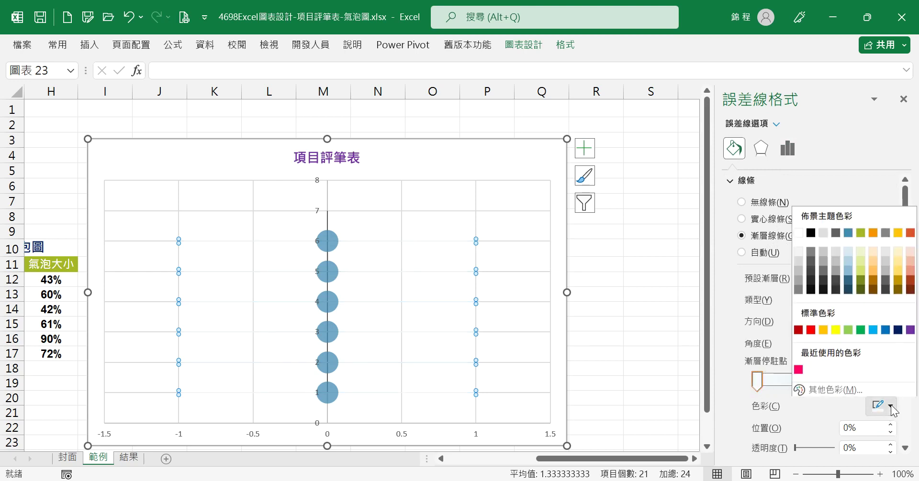
{"action": "left_click", "coordinate": [885, 329]}
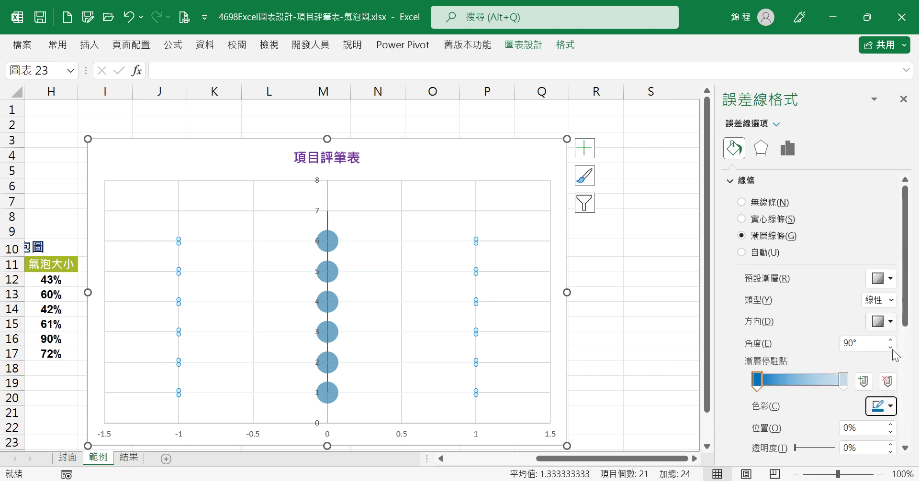
{"action": "left_click", "coordinate": [843, 382]}
{"action": "left_click", "coordinate": [896, 407]}
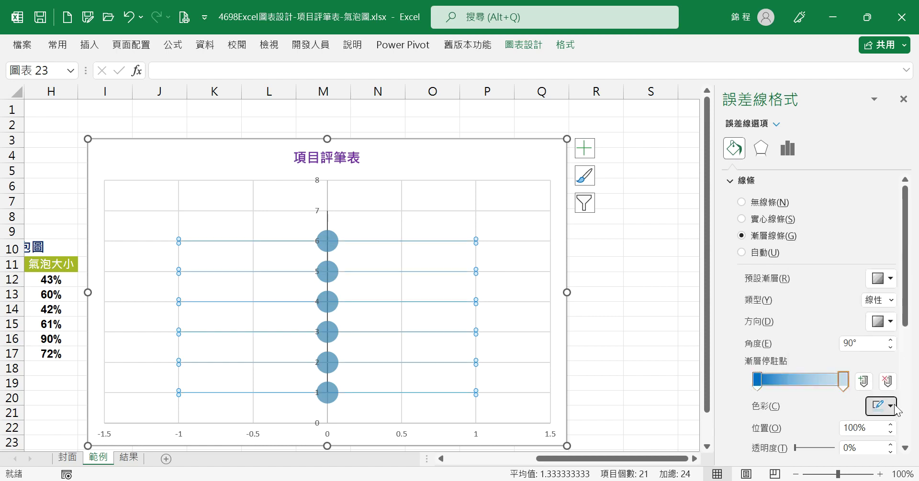
{"action": "left_click", "coordinate": [877, 329]}
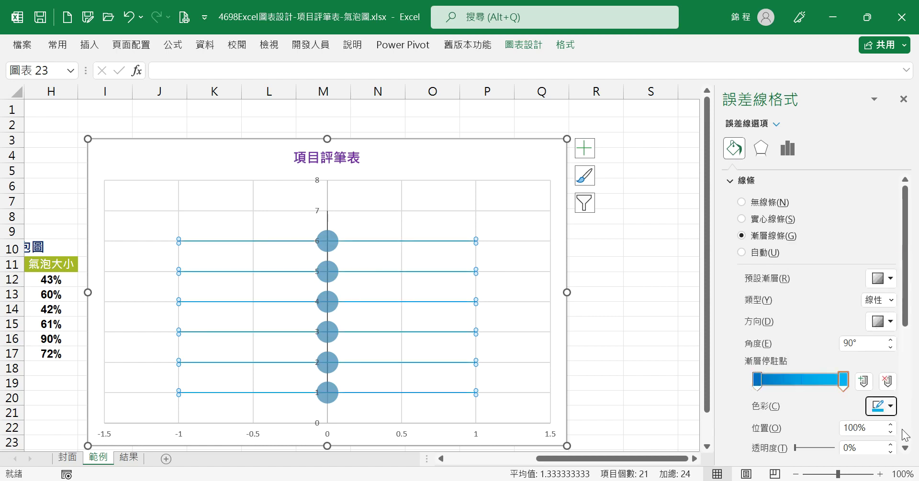
Step: Set the error bar line's linear gradient direction to run left to right at 0°
{"action": "left_click", "coordinate": [890, 322]}
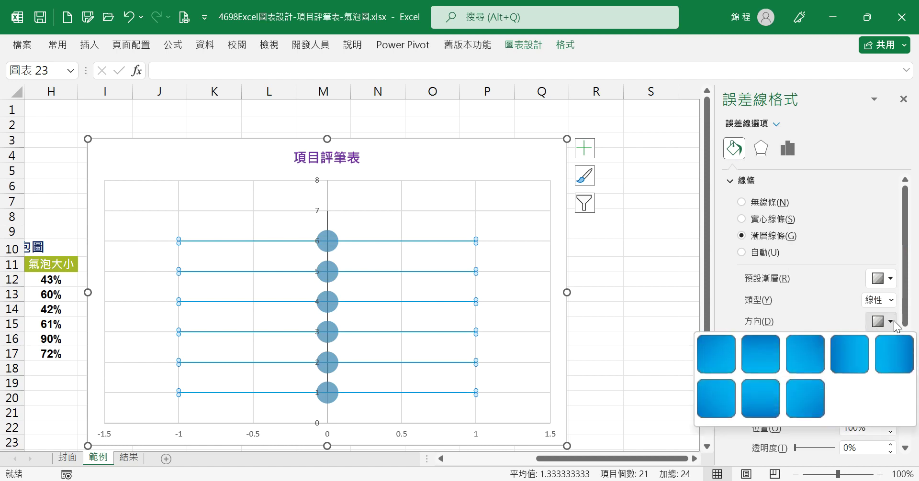
{"action": "left_click", "coordinate": [852, 361]}
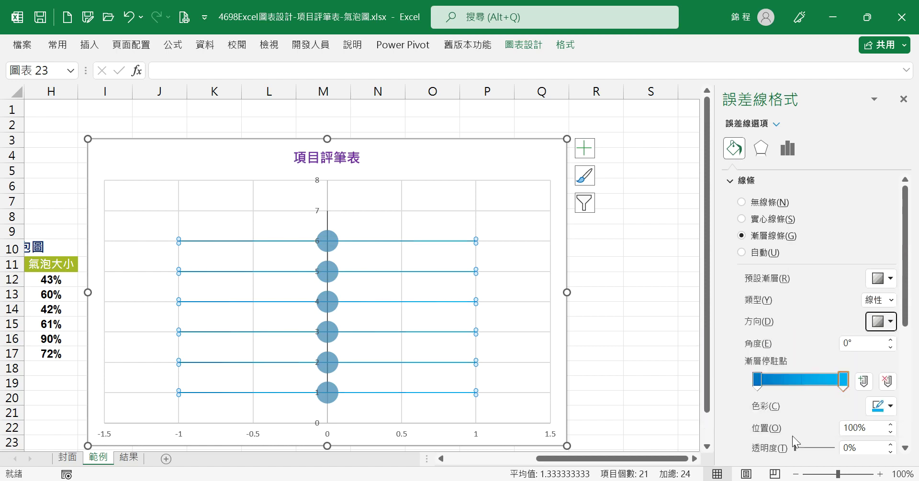
{"action": "scroll", "coordinate": [805, 411], "scroll_direction": "down", "scroll_amount": 4}
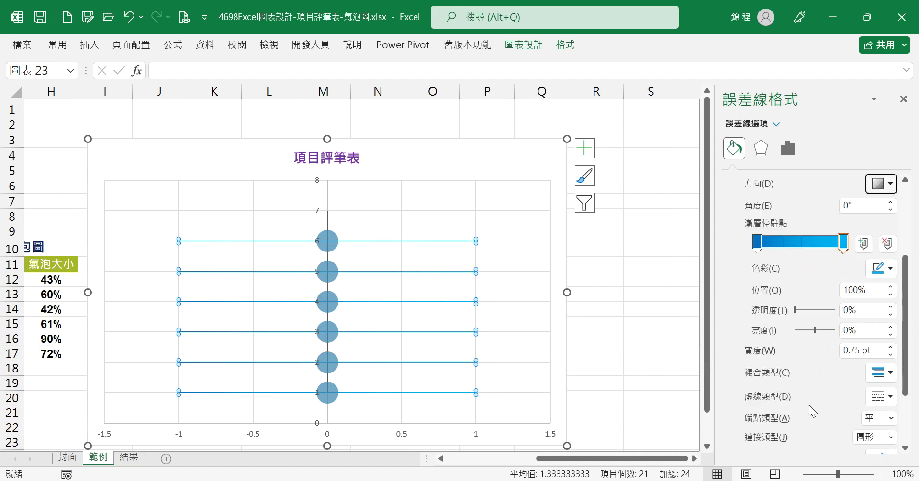
Step: Set the horizontal error bar lines to 25 pt wide with a round cap type
{"action": "left_click", "coordinate": [863, 349]}
{"action": "left_click_drag", "start_coordinate": [863, 350], "coordinate": [812, 340]}
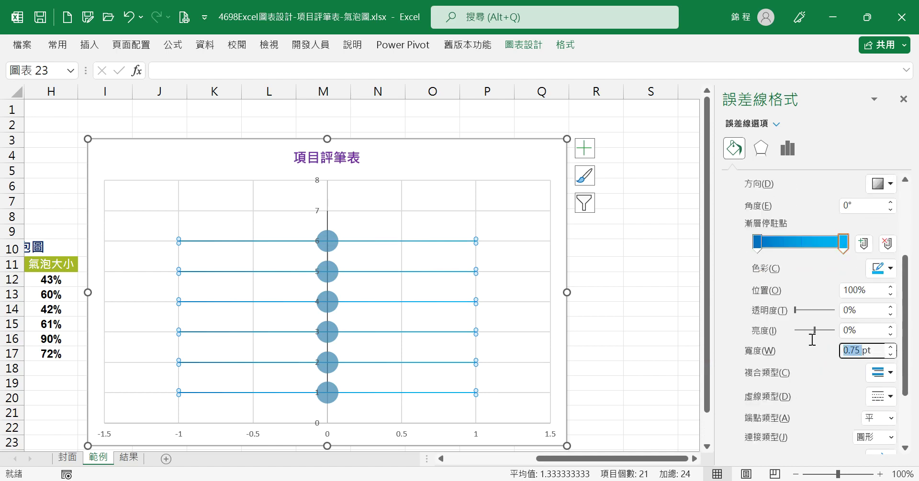
{"action": "type", "text": "25"}
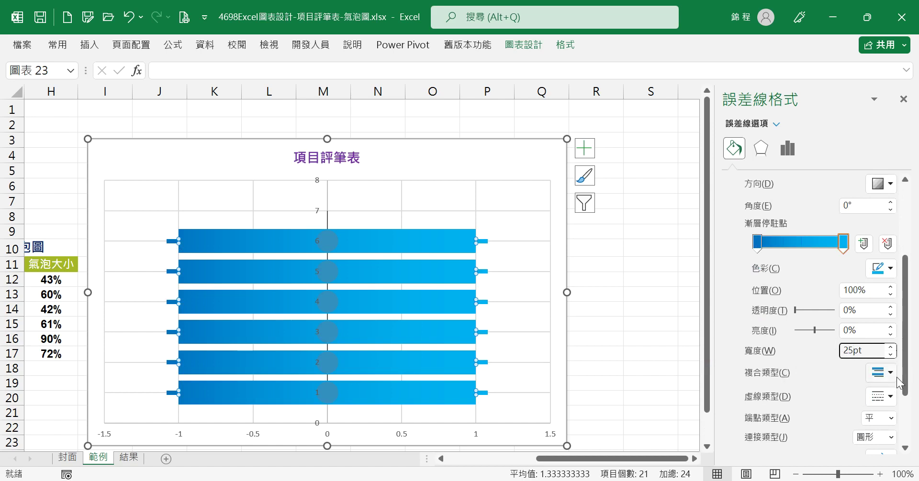
{"action": "left_click", "coordinate": [889, 418]}
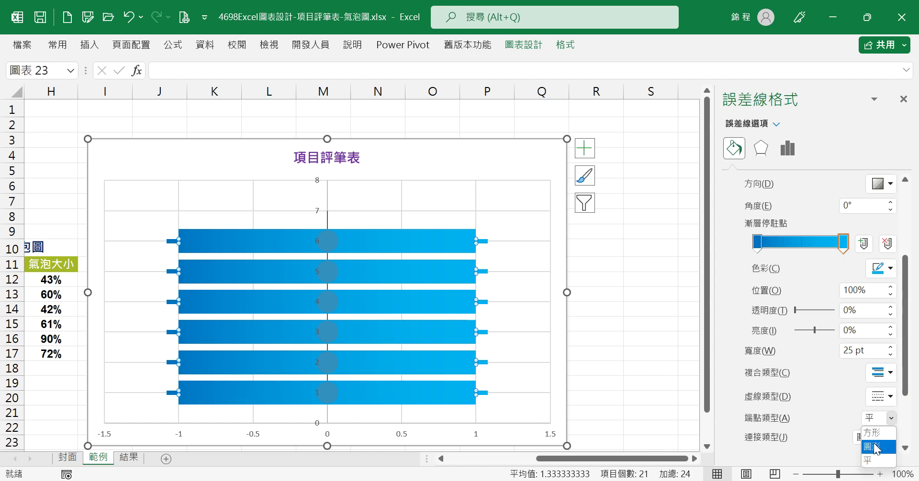
{"action": "left_click", "coordinate": [873, 447]}
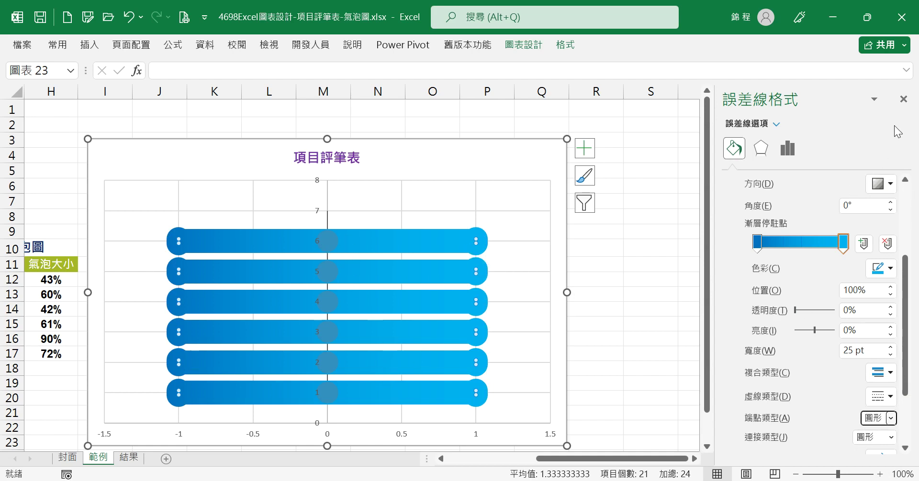
{"action": "left_click", "coordinate": [903, 101]}
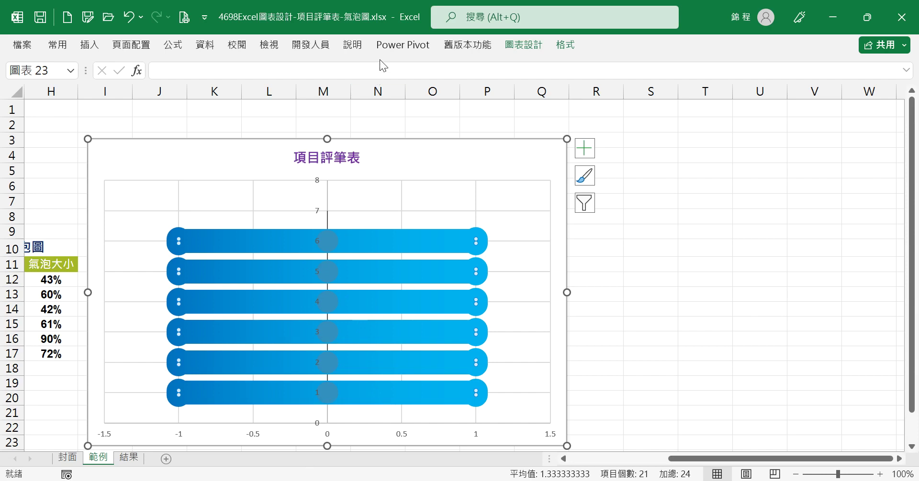
Step: Set the error amount of the series' vertical (Y) error bars to a fixed value of 0
{"action": "left_click", "coordinate": [565, 46]}
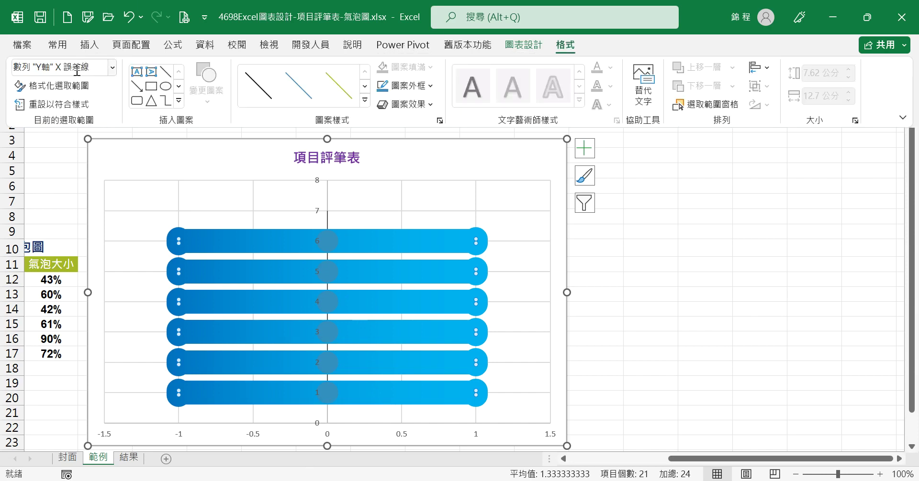
{"action": "left_click", "coordinate": [113, 67]}
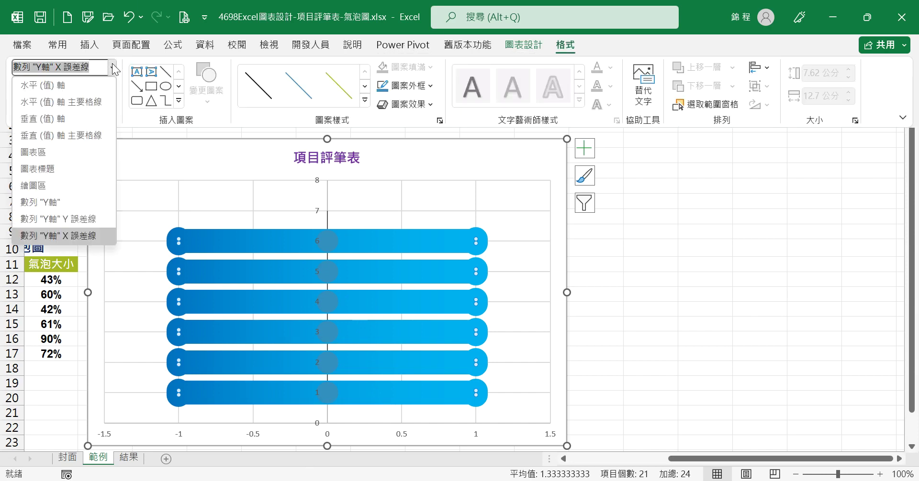
{"action": "left_click", "coordinate": [77, 226]}
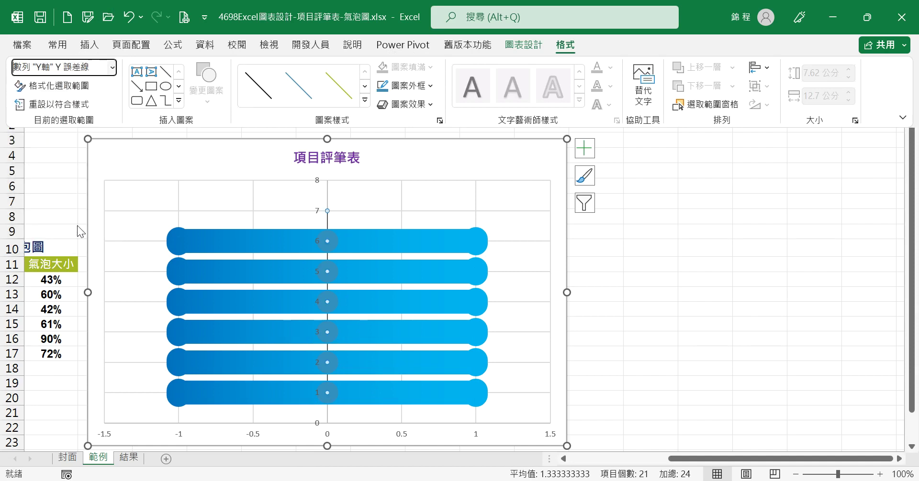
{"action": "left_click", "coordinate": [79, 90]}
{"action": "scroll", "coordinate": [908, 376], "scroll_direction": "down", "scroll_amount": 1}
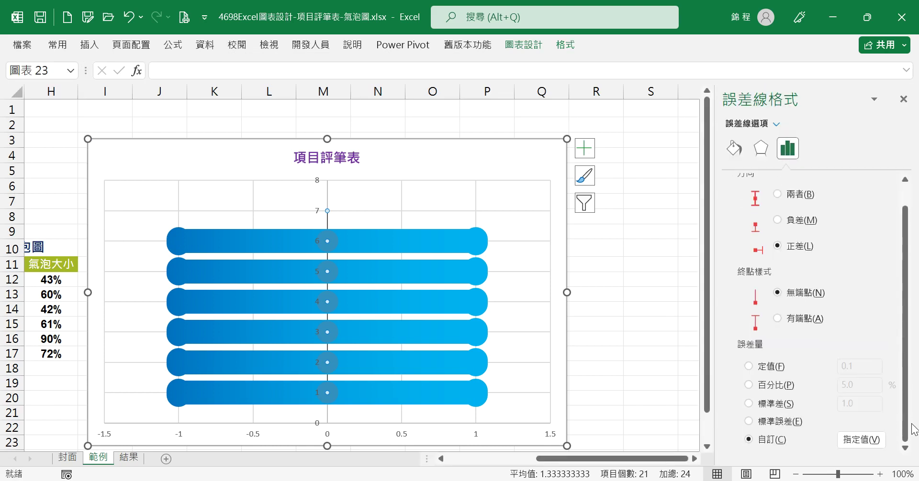
{"action": "left_click", "coordinate": [770, 366]}
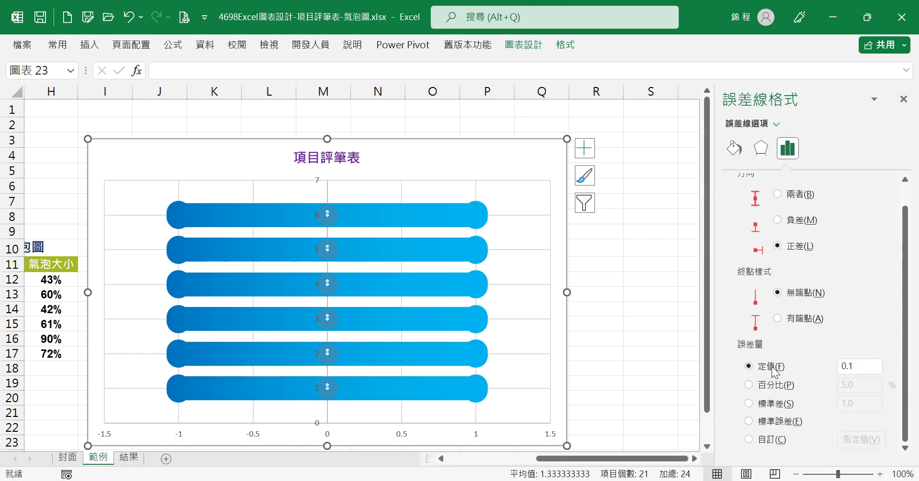
{"action": "left_click", "coordinate": [861, 369]}
{"action": "type", "text": "0"}
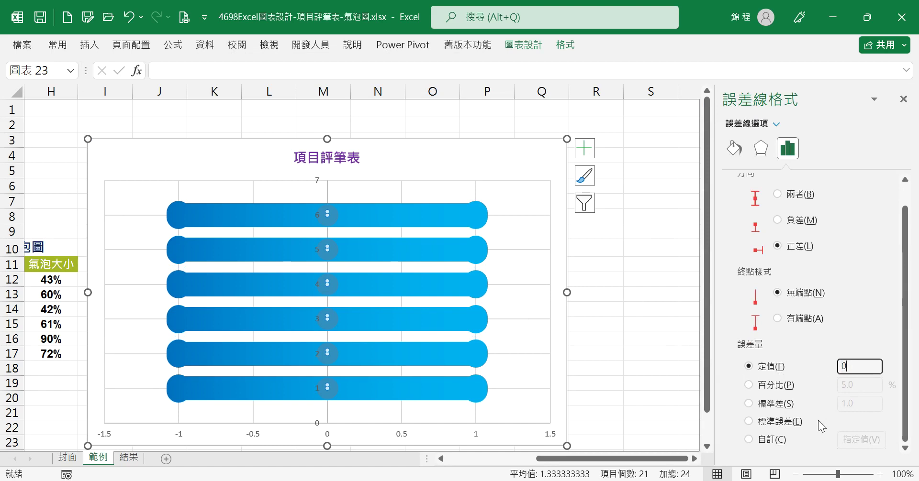
{"action": "left_click", "coordinate": [803, 248]}
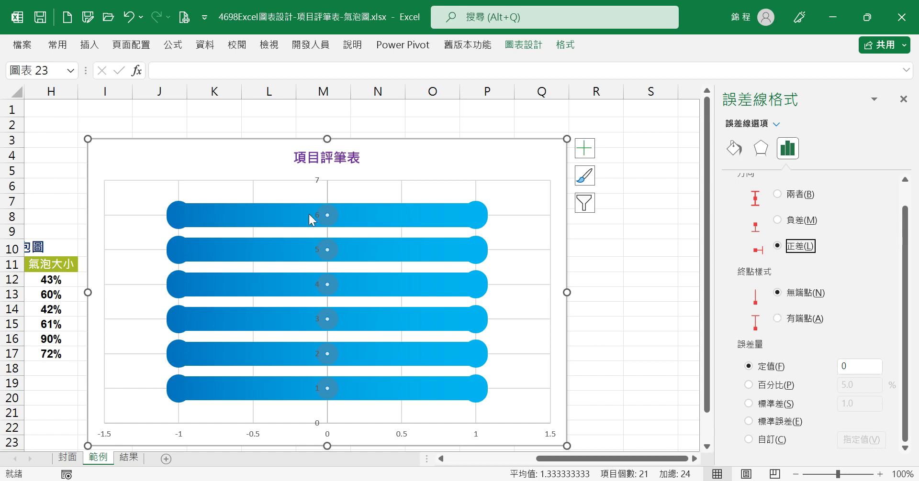
{"action": "left_click", "coordinate": [903, 100]}
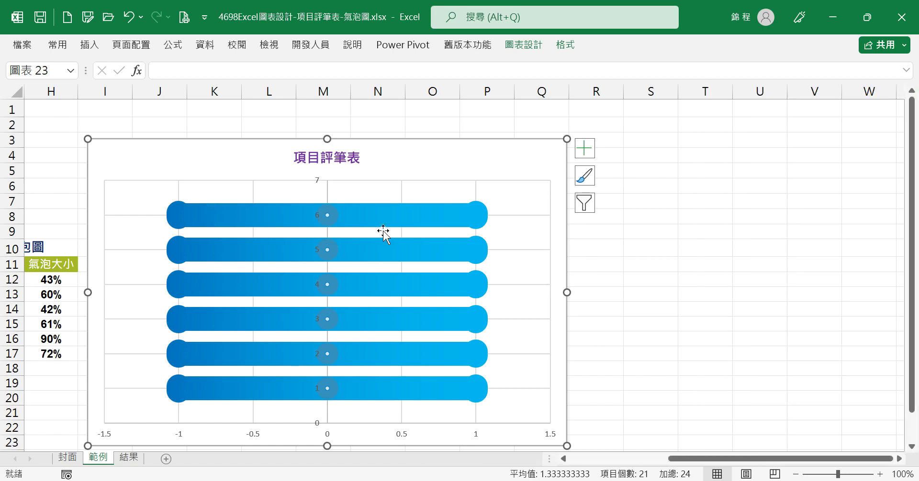
Step: Give the bubble series no fill and no border line
{"action": "left_click", "coordinate": [327, 218]}
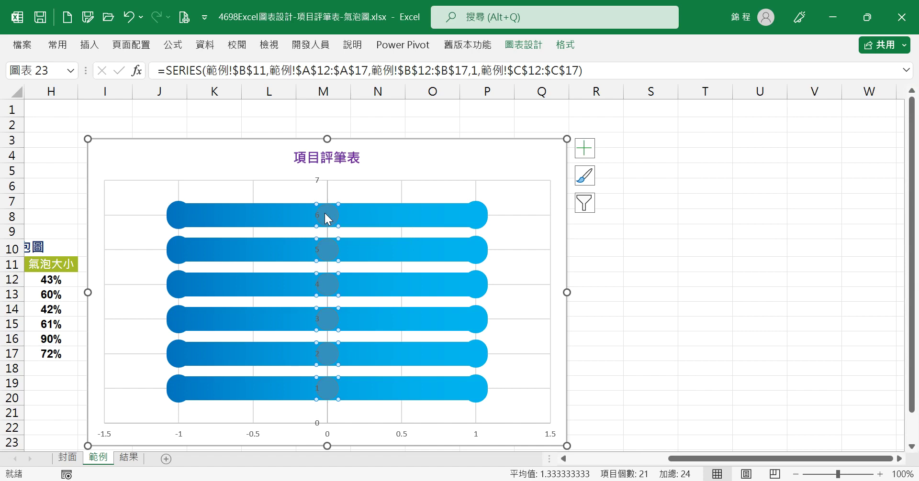
{"action": "right_click", "coordinate": [327, 218]}
{"action": "left_click", "coordinate": [383, 373]}
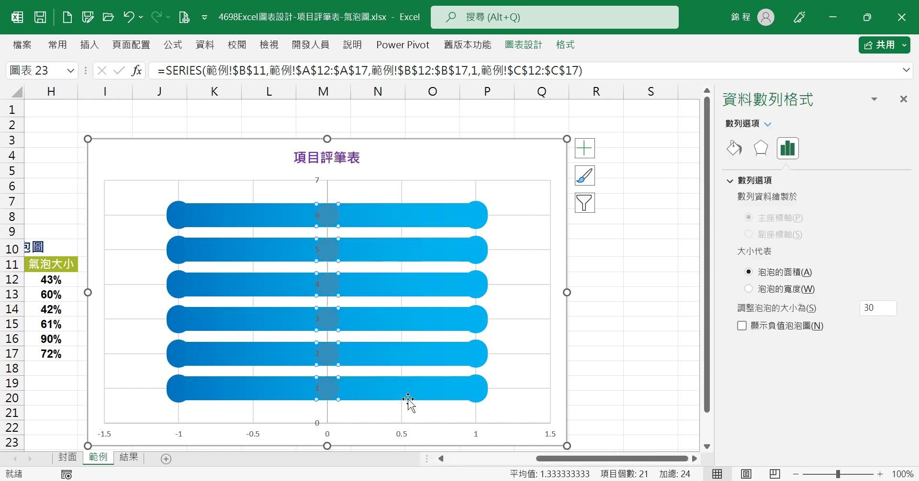
{"action": "left_click", "coordinate": [734, 149]}
{"action": "left_click", "coordinate": [763, 203]}
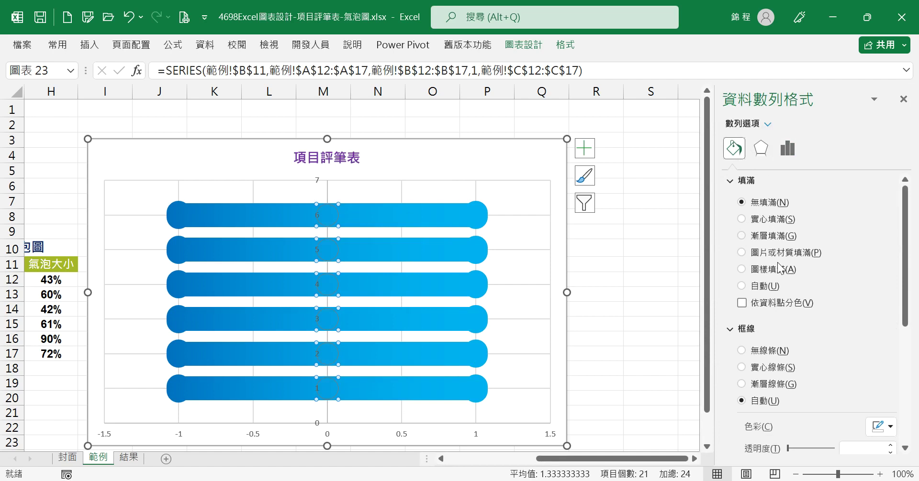
{"action": "left_click", "coordinate": [764, 350]}
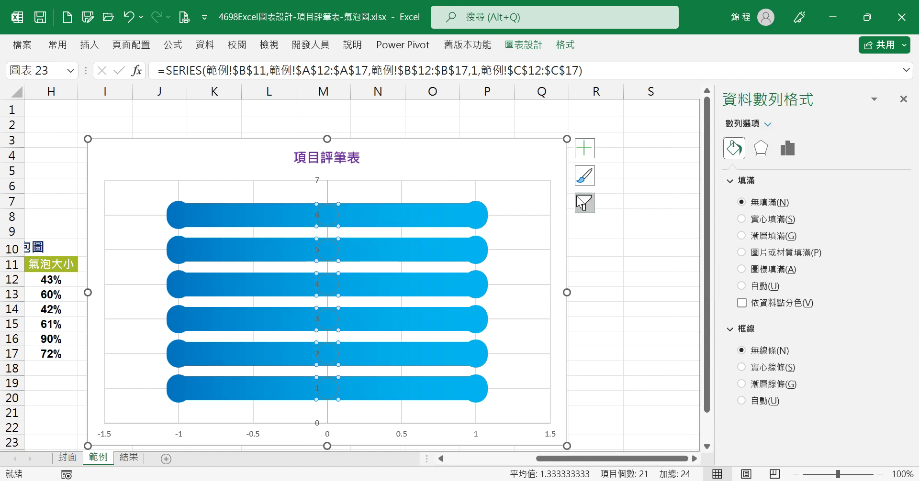
Step: Add data labels to the bubble series and position them to the right of the bubbles
{"action": "left_click", "coordinate": [592, 146]}
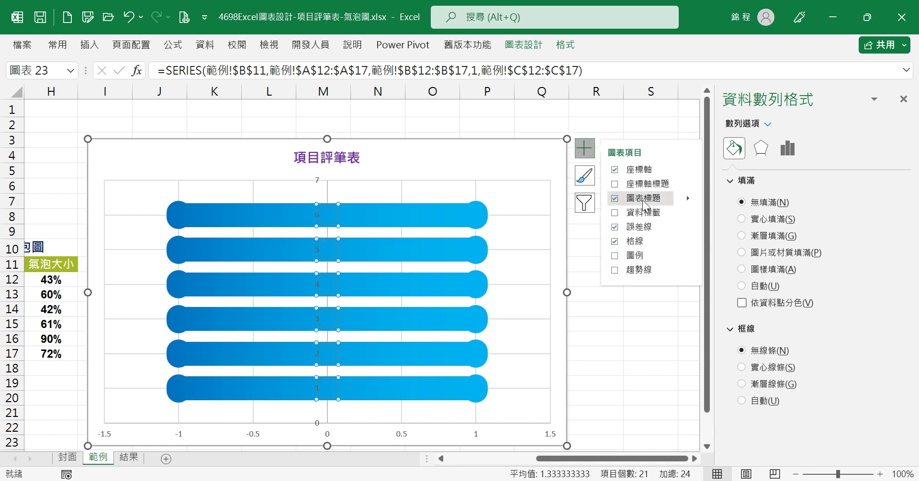
{"action": "left_click", "coordinate": [613, 213]}
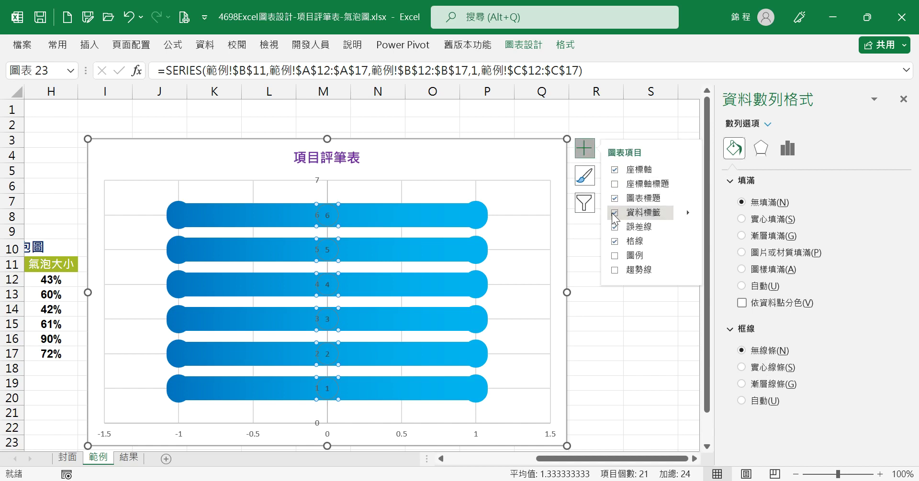
{"action": "left_click", "coordinate": [689, 214]}
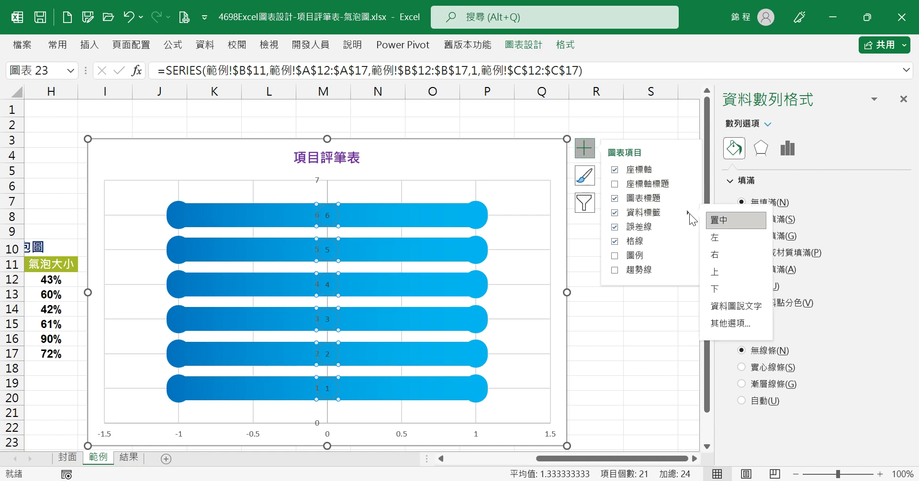
{"action": "left_click", "coordinate": [729, 257]}
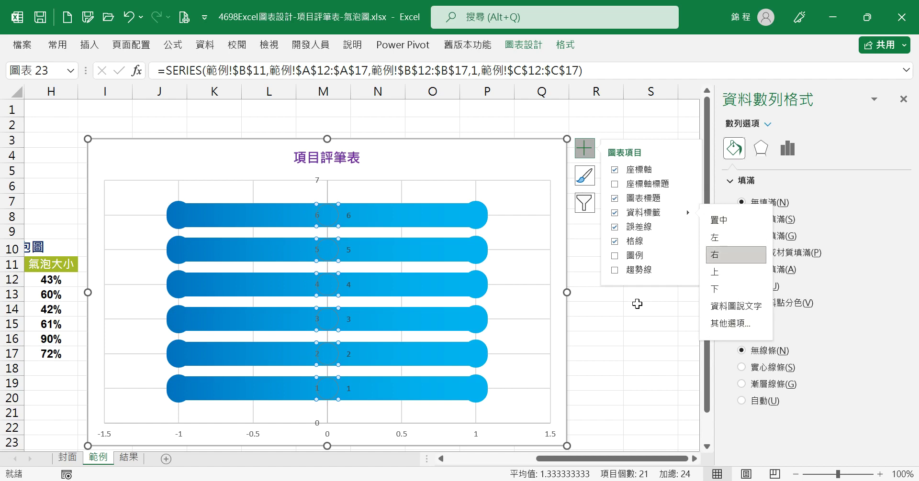
{"action": "left_click", "coordinate": [589, 157]}
Step: Make the data labels show the cell values from the sales range C3:C8 instead of the Y values
{"action": "left_click", "coordinate": [351, 217]}
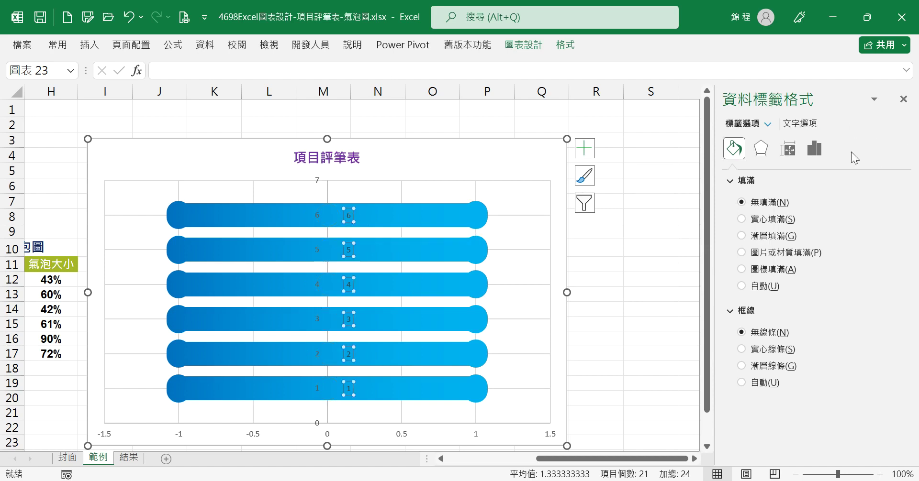
{"action": "left_click", "coordinate": [821, 153]}
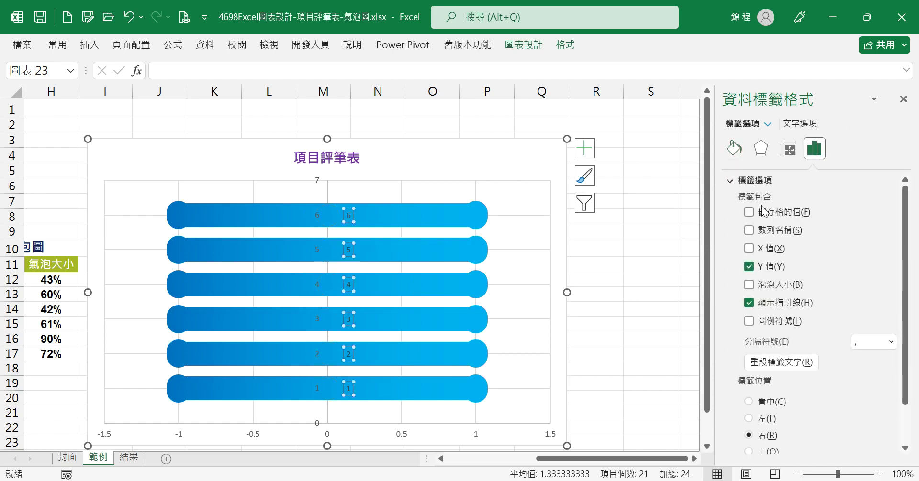
{"action": "left_click", "coordinate": [748, 212]}
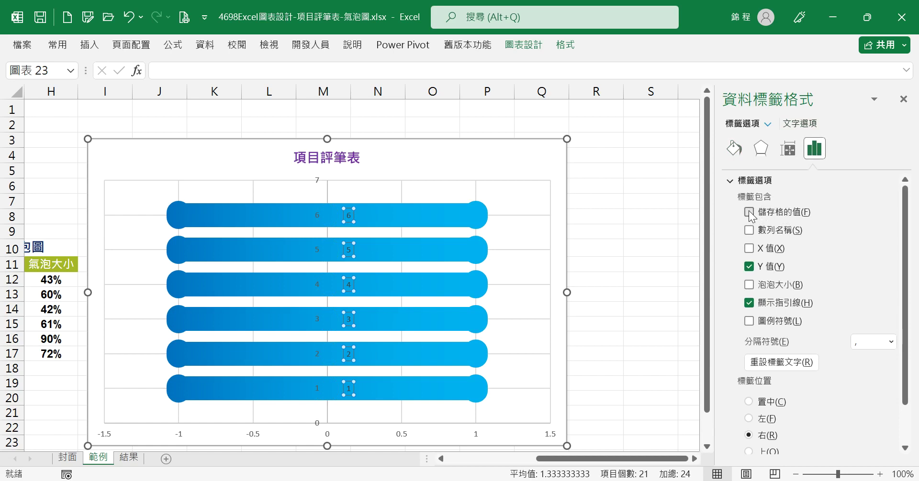
{"action": "left_click_drag", "start_coordinate": [637, 458], "coordinate": [546, 458]}
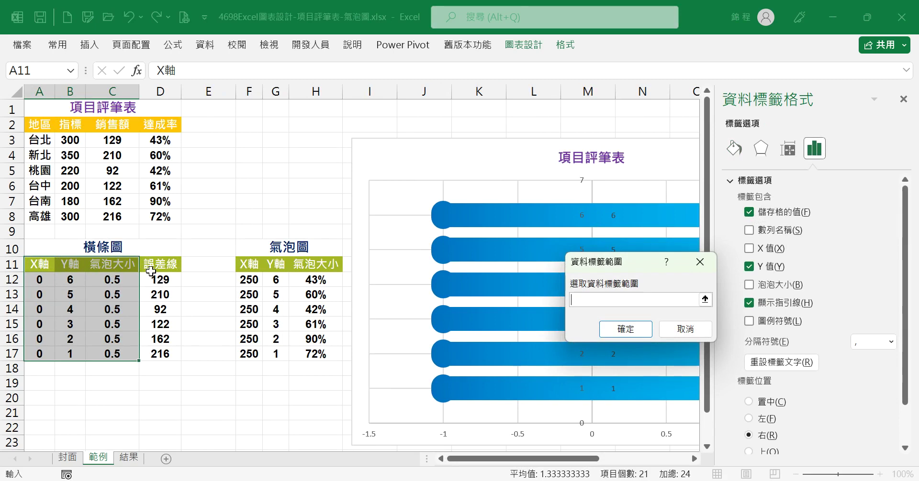
{"action": "left_click_drag", "start_coordinate": [114, 141], "coordinate": [115, 217]}
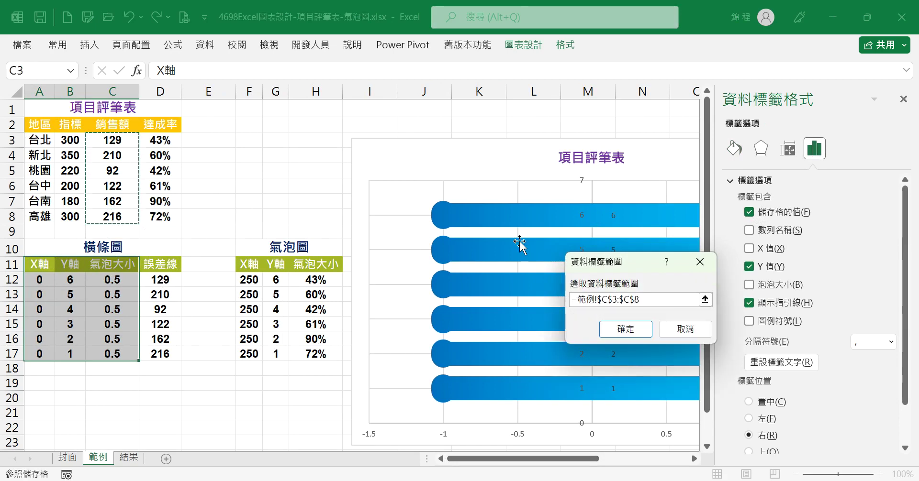
{"action": "left_click", "coordinate": [626, 329]}
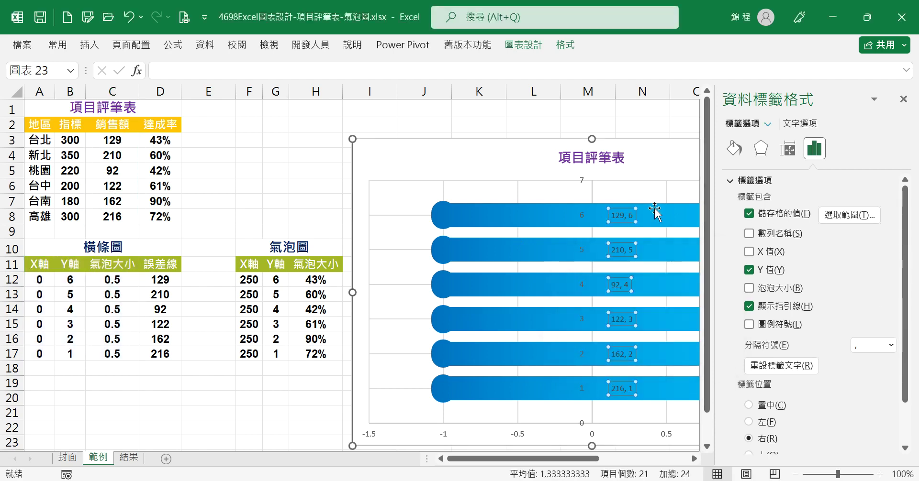
{"action": "left_click", "coordinate": [748, 270]}
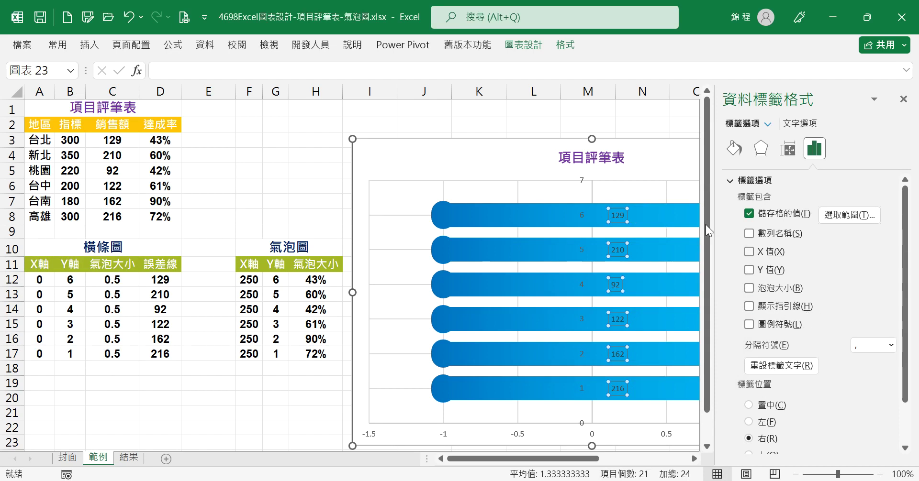
Step: Format the data labels as bold white Arial text at size 12
{"action": "double_click", "coordinate": [57, 45]}
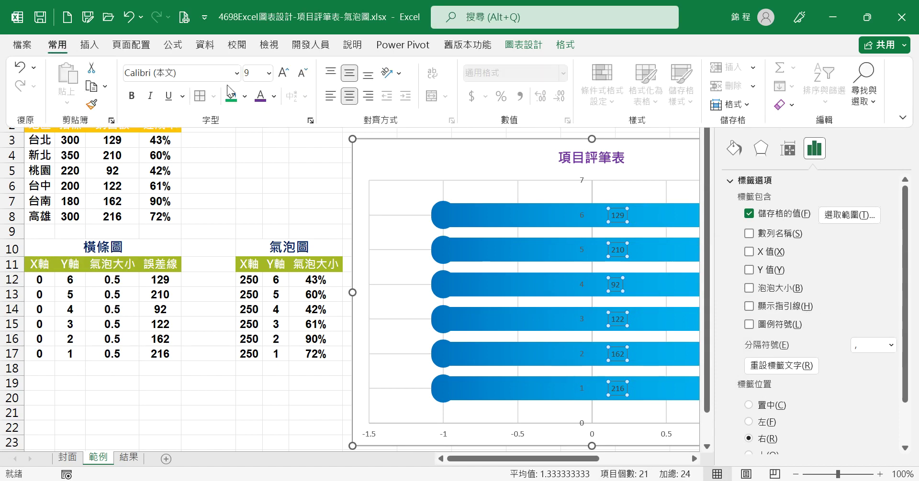
{"action": "left_click", "coordinate": [134, 96]}
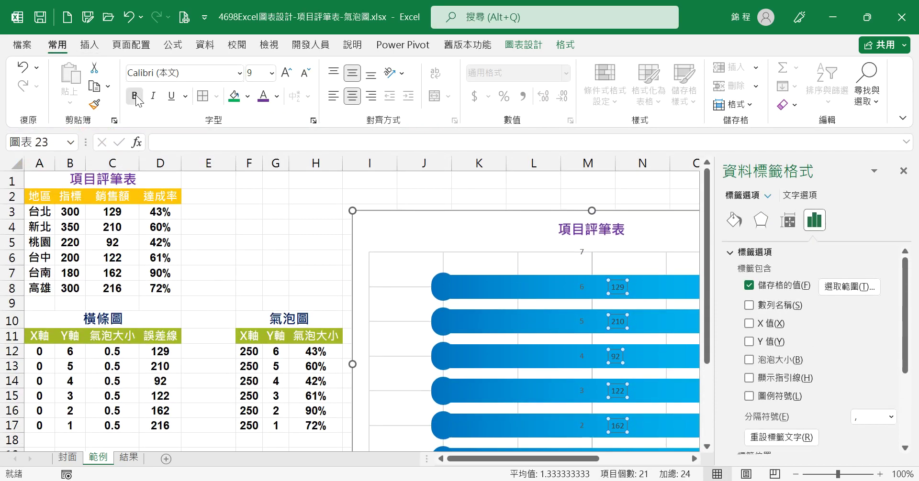
{"action": "left_click", "coordinate": [276, 97]}
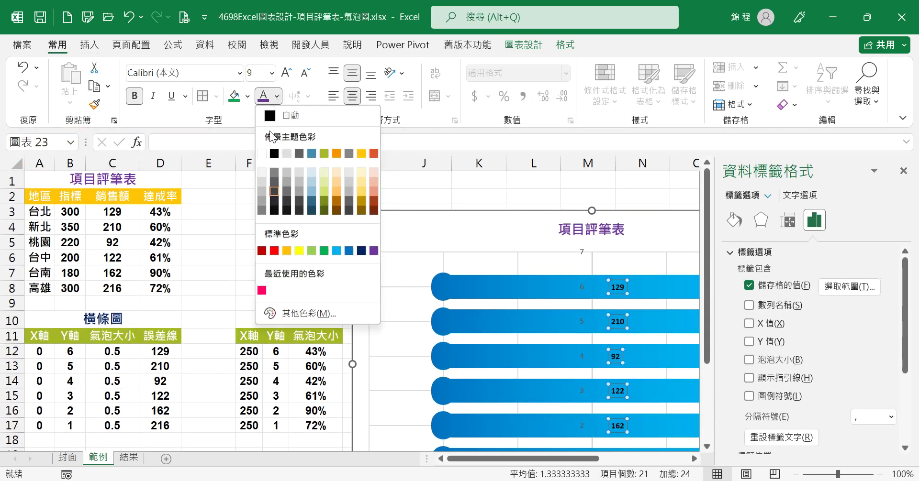
{"action": "left_click", "coordinate": [239, 73]}
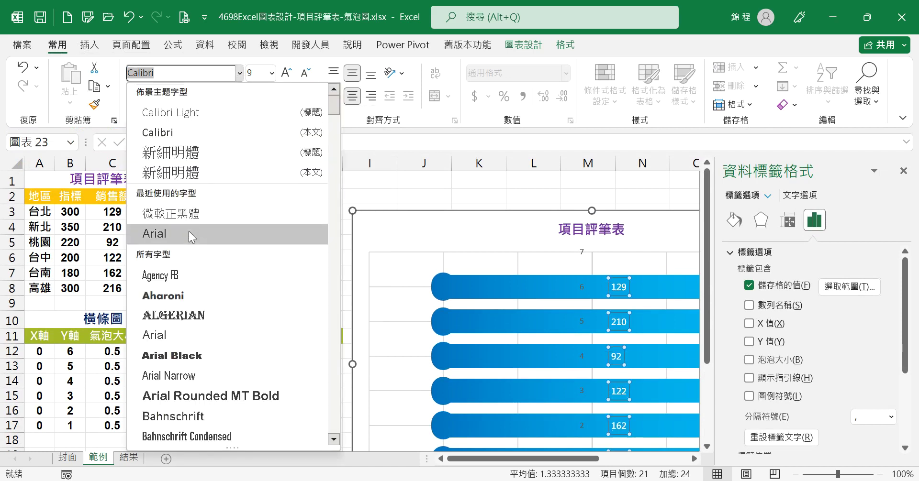
{"action": "left_click", "coordinate": [188, 233]}
{"action": "left_click", "coordinate": [271, 73]}
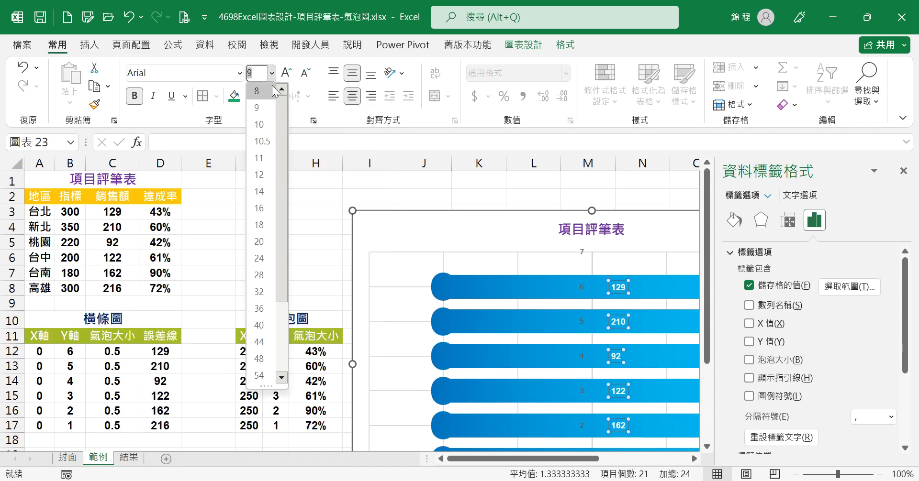
{"action": "left_click", "coordinate": [258, 176]}
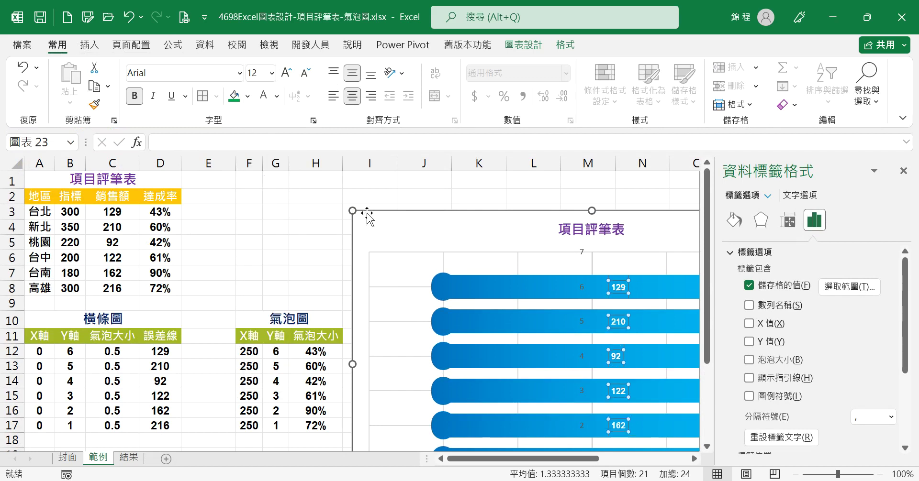
{"action": "left_click", "coordinate": [903, 180]}
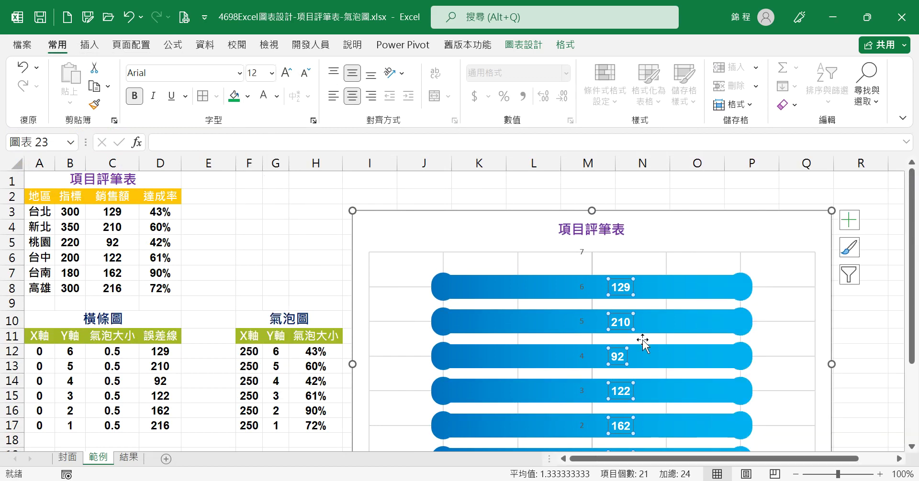
Step: Delete the chart's vertical and horizontal value axes
{"action": "scroll", "coordinate": [791, 268], "scroll_direction": "down", "scroll_amount": 1}
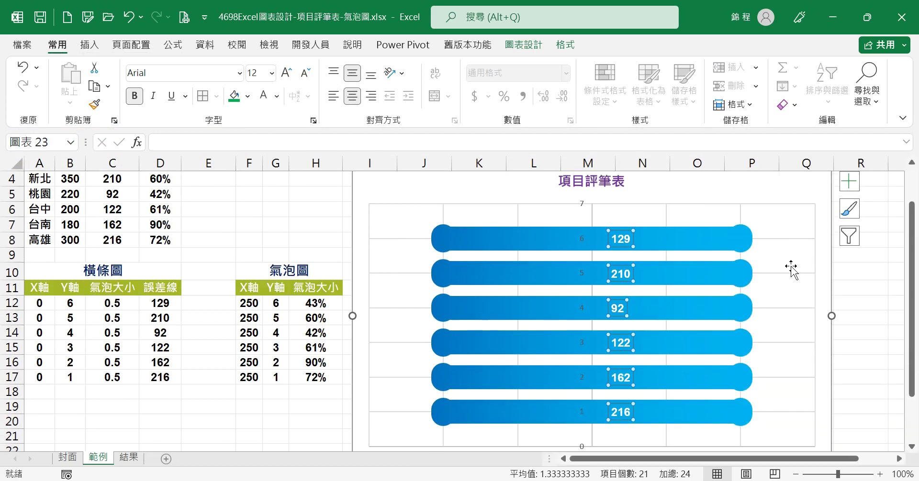
{"action": "left_click", "coordinate": [583, 236]}
{"action": "key", "text": "Delete"}
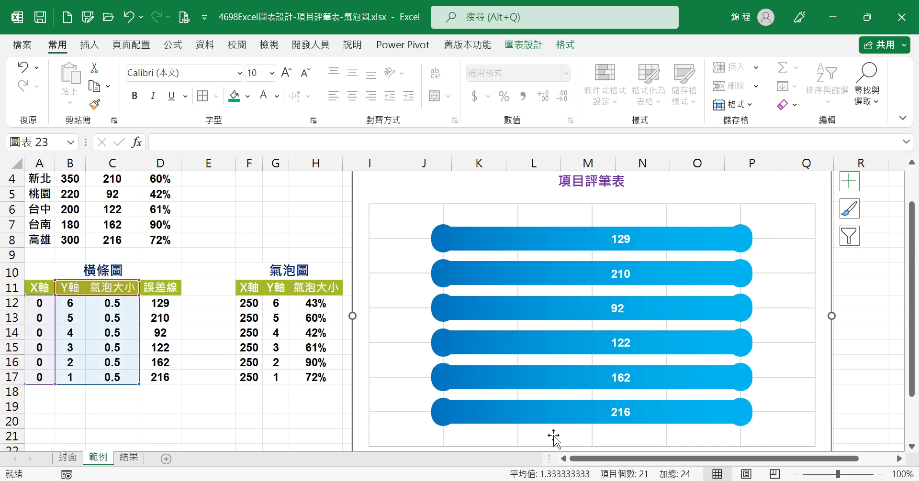
{"action": "scroll", "coordinate": [583, 369], "scroll_direction": "down", "scroll_amount": 1}
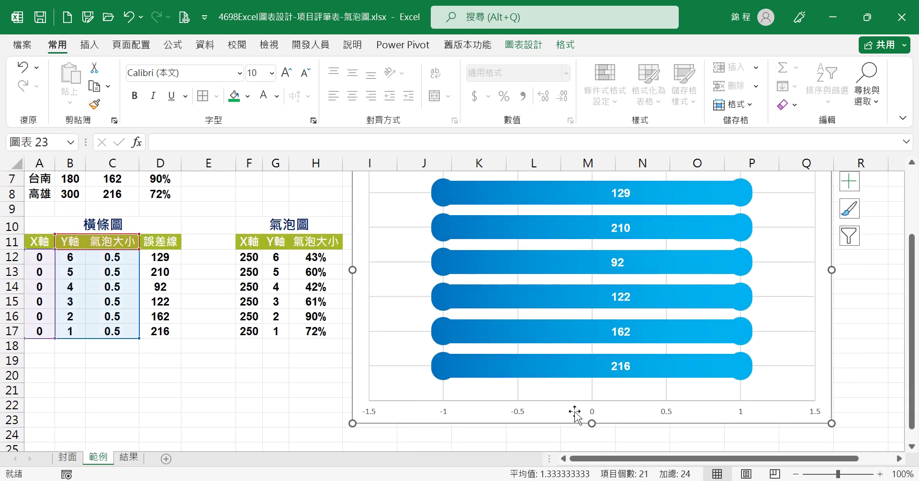
{"action": "left_click", "coordinate": [593, 413]}
{"action": "key", "text": "Delete"}
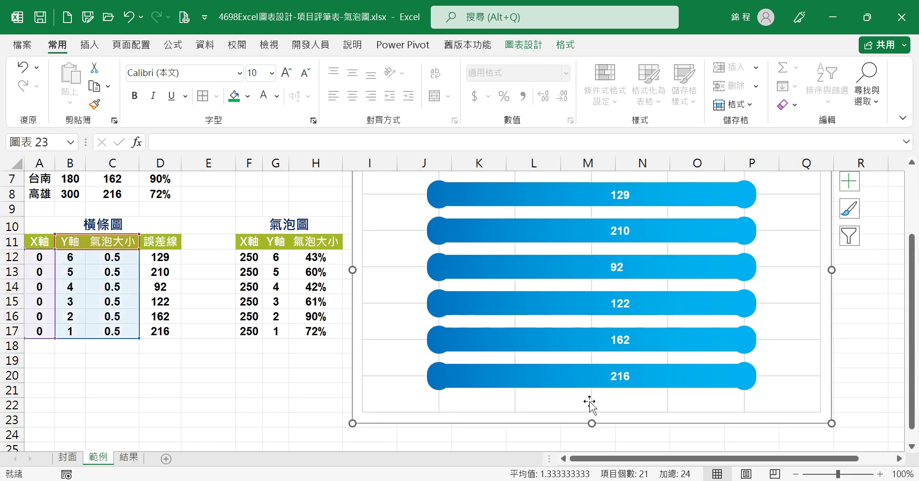
Step: Delete the chart's horizontal and vertical gridlines
{"action": "left_click", "coordinate": [593, 401]}
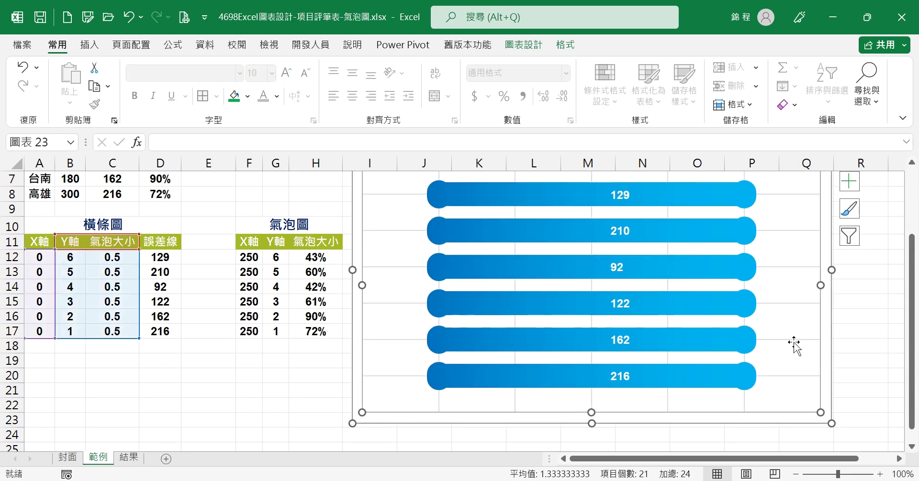
{"action": "key", "text": "Escape"}
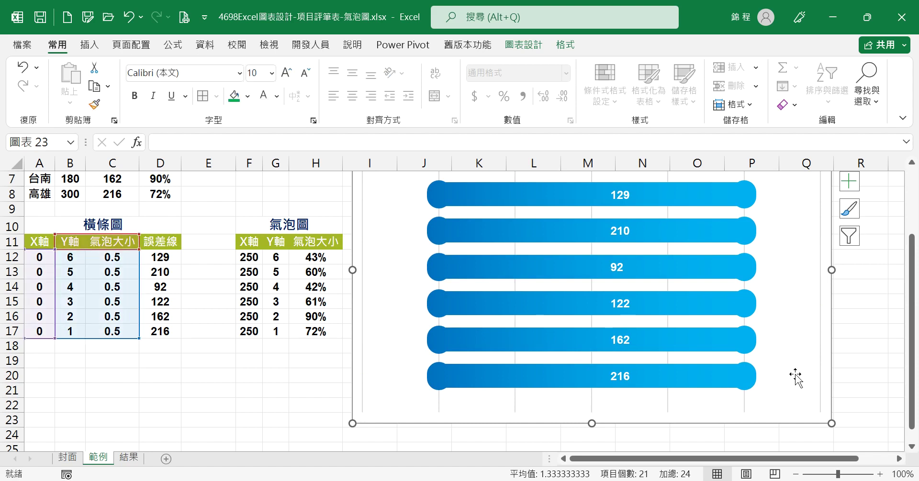
{"action": "left_click", "coordinate": [744, 398]}
{"action": "key", "text": "Delete"}
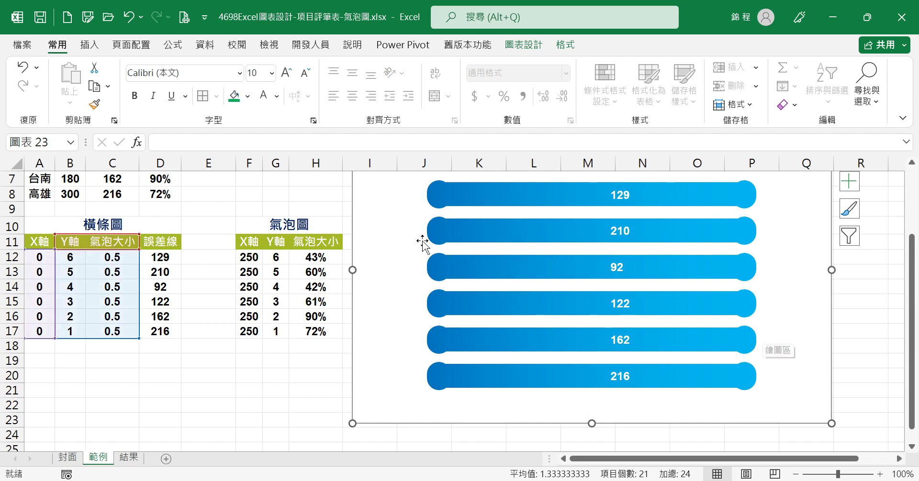
Step: Start adding a new data series to the chart and name it 氣洵圖
{"action": "scroll", "coordinate": [422, 244], "scroll_direction": "up", "scroll_amount": 1}
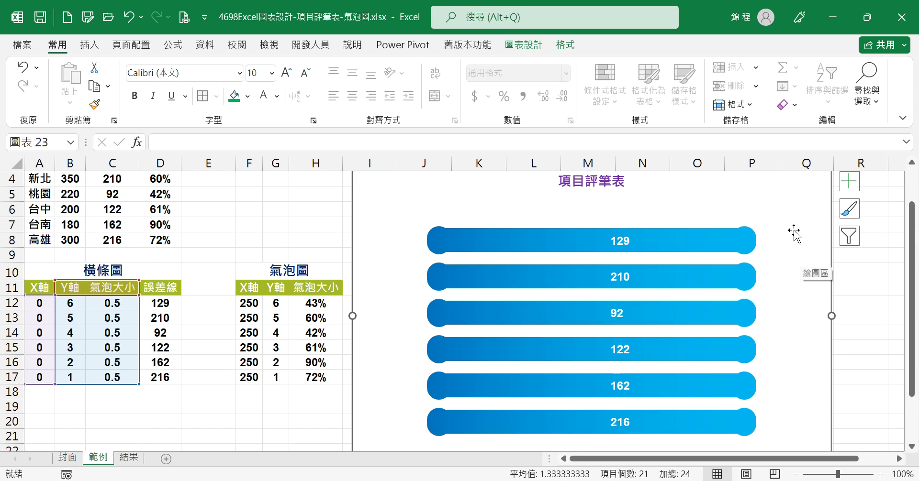
{"action": "left_click", "coordinate": [526, 44]}
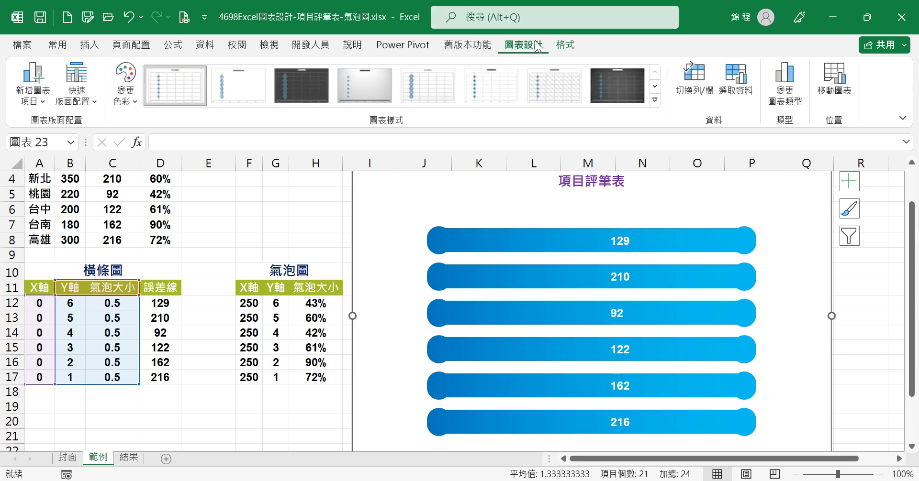
{"action": "left_click", "coordinate": [748, 96]}
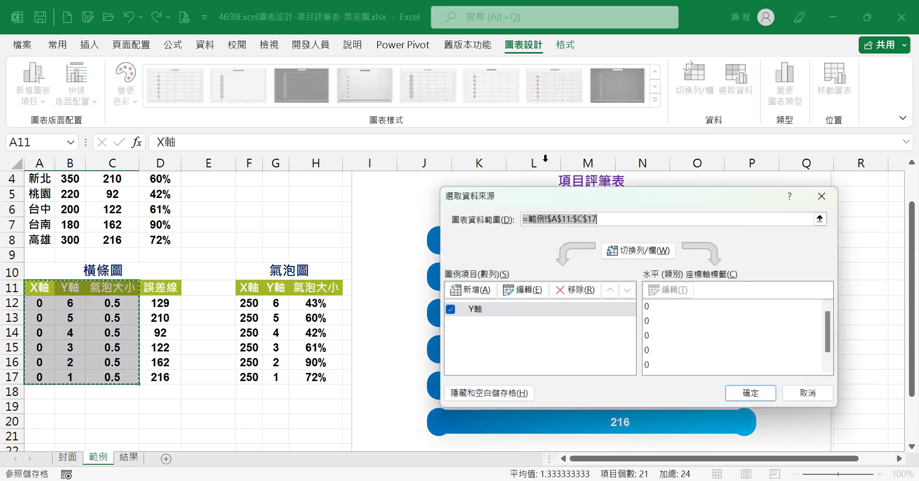
{"action": "left_click", "coordinate": [471, 291]}
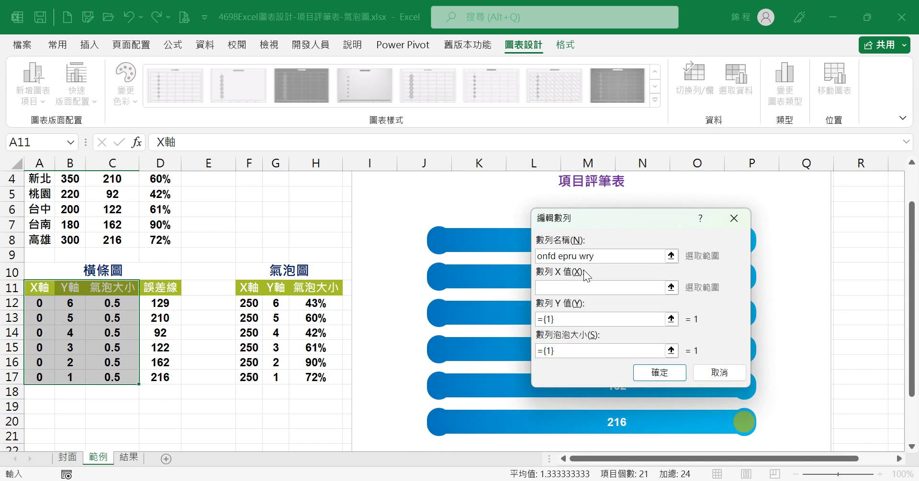
{"action": "key", "text": "Down"}
{"action": "key", "text": "BackSpace"}
{"action": "key", "text": "BackSpace"}
{"action": "key", "text": "BackSpace"}
{"action": "key", "text": "BackSpace"}
{"action": "key", "text": "BackSpace"}
{"action": "key", "text": "BackSpace"}
{"action": "key", "text": "BackSpace"}
{"action": "key", "text": "BackSpace"}
{"action": "key", "text": "BackSpace"}
{"action": "key", "text": "BackSpace"}
{"action": "key", "text": "BackSpace"}
{"action": "key", "text": "BackSpace"}
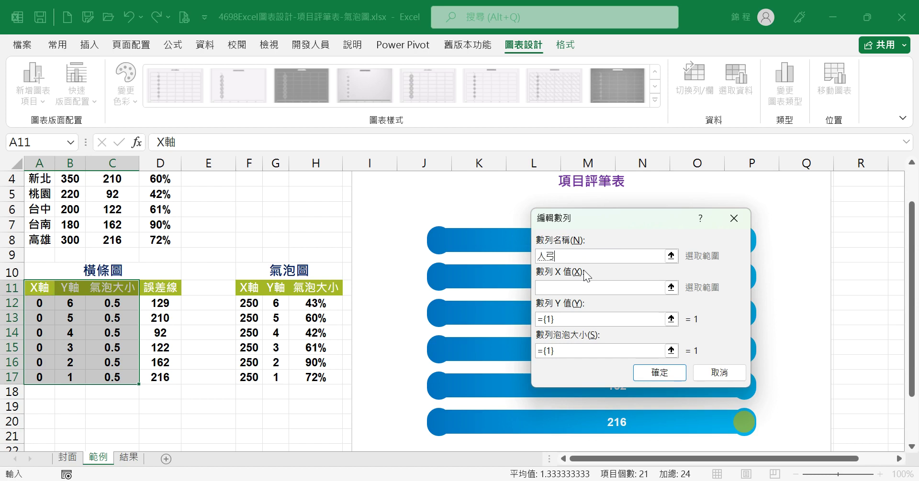
{"action": "key", "text": "space"}
{"action": "type", "text": "eou"}
{"action": "key", "text": "space"}
{"action": "type", "text": "w"}
{"action": "key", "text": "space"}
{"action": "key", "text": "Escape"}
Step: Set the new series' X values to F12:F17 and its Y values to G12:G17 on the 範例 sheet
{"action": "left_click", "coordinate": [575, 287]}
{"action": "left_click_drag", "start_coordinate": [253, 303], "coordinate": [261, 379]}
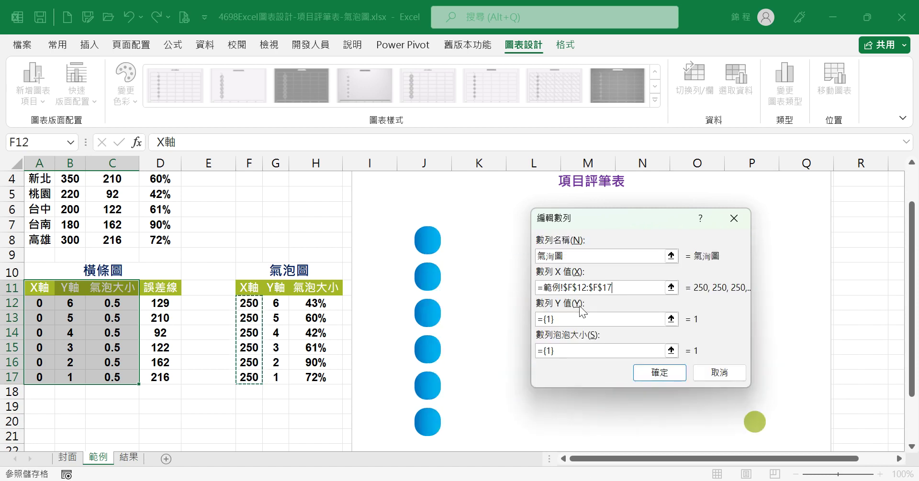
{"action": "left_click", "coordinate": [615, 319]}
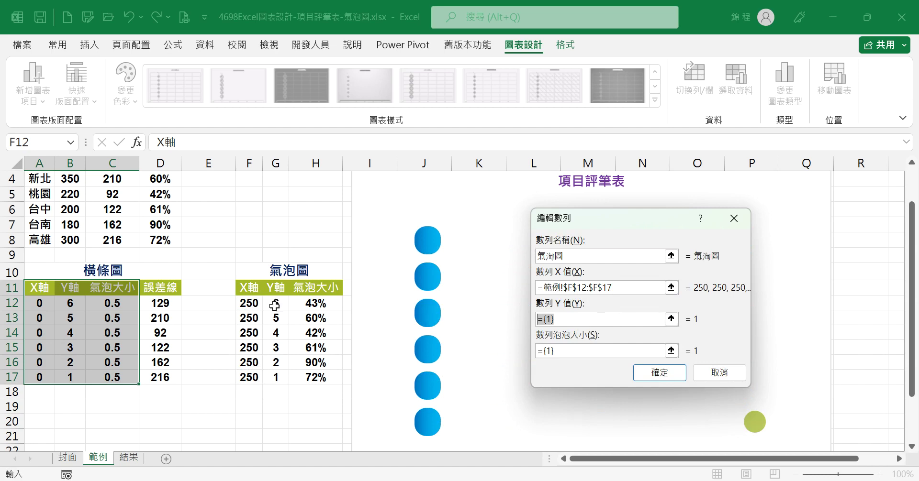
{"action": "left_click_drag", "start_coordinate": [274, 306], "coordinate": [276, 377]}
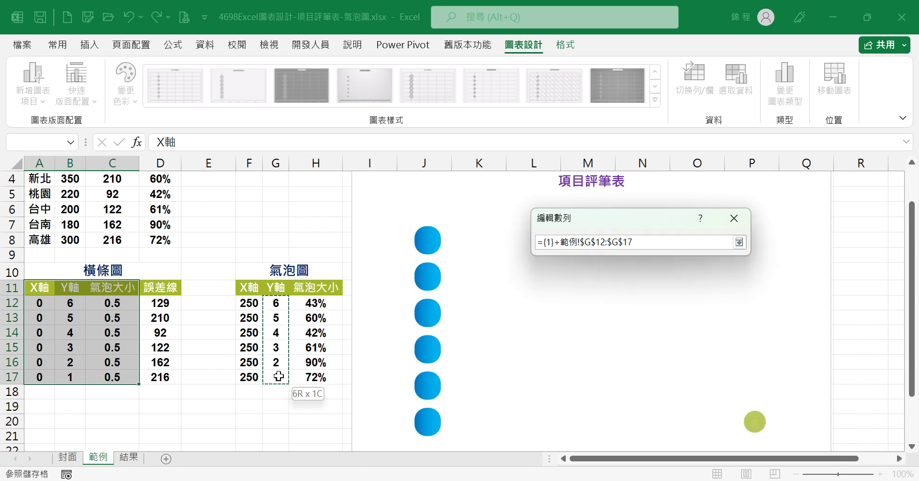
{"action": "left_click", "coordinate": [432, 305]}
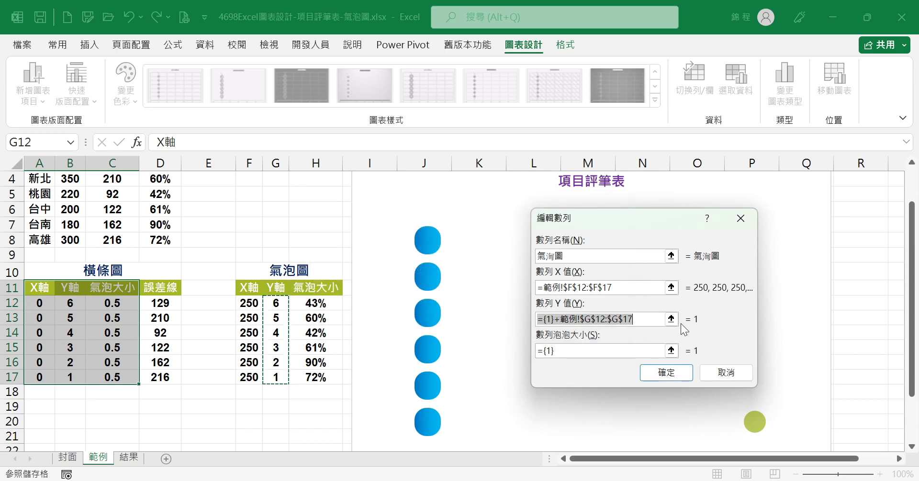
{"action": "key", "text": "BackSpace"}
{"action": "left_click_drag", "start_coordinate": [276, 304], "coordinate": [289, 383]}
Step: Set the new series' bubble sizes to H12:H17 and apply the updated chart data source
{"action": "left_click", "coordinate": [606, 347]}
{"action": "left_click_drag", "start_coordinate": [558, 353], "coordinate": [448, 341]}
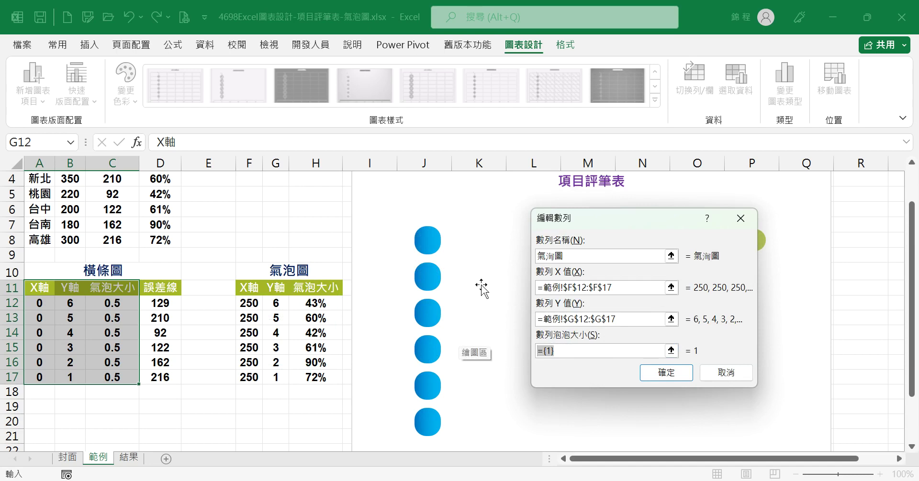
{"action": "key", "text": "BackSpace"}
{"action": "left_click_drag", "start_coordinate": [314, 303], "coordinate": [314, 378]}
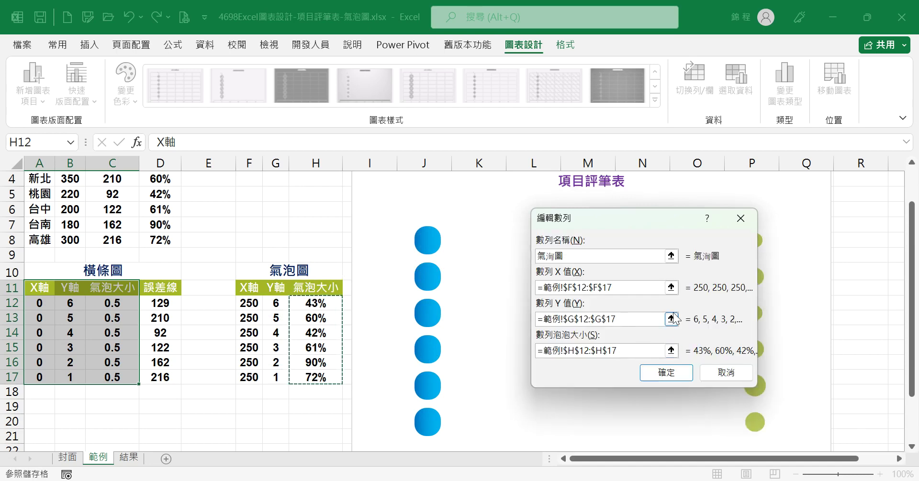
{"action": "left_click", "coordinate": [680, 374]}
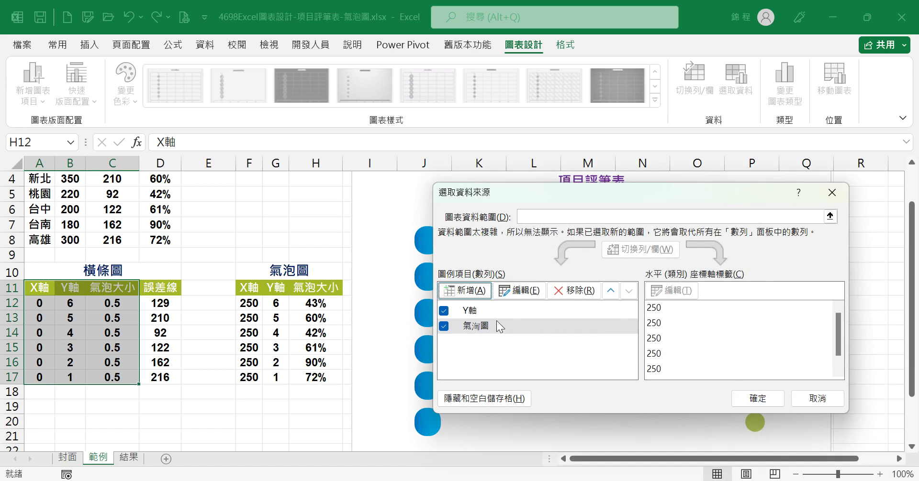
{"action": "left_click", "coordinate": [757, 399]}
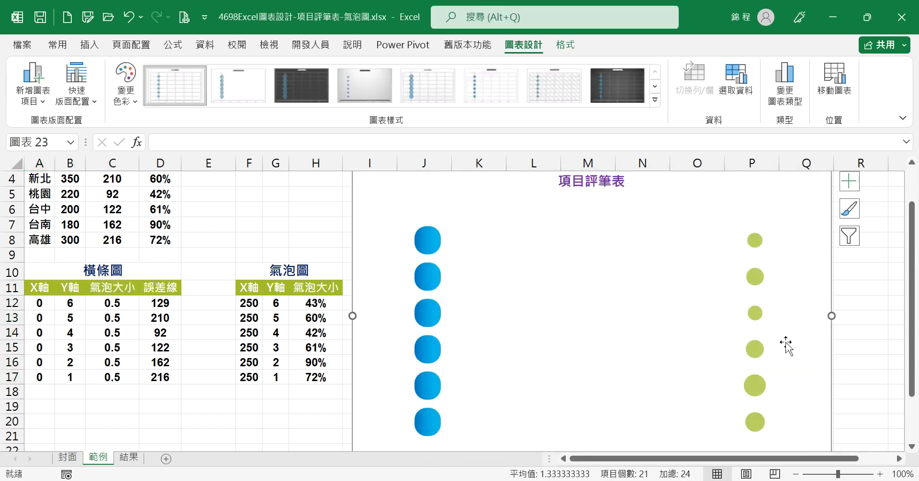
Step: Add data labels to the green bubble series
{"action": "left_click", "coordinate": [755, 242]}
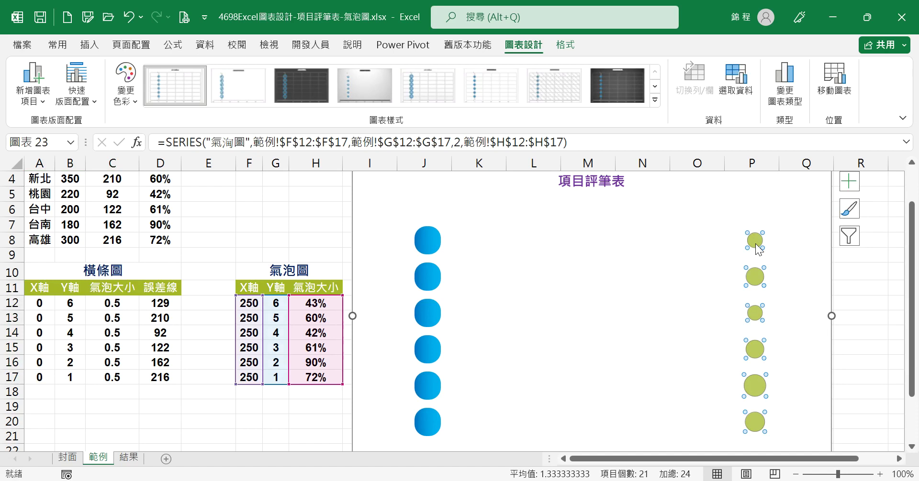
{"action": "right_click", "coordinate": [755, 243]}
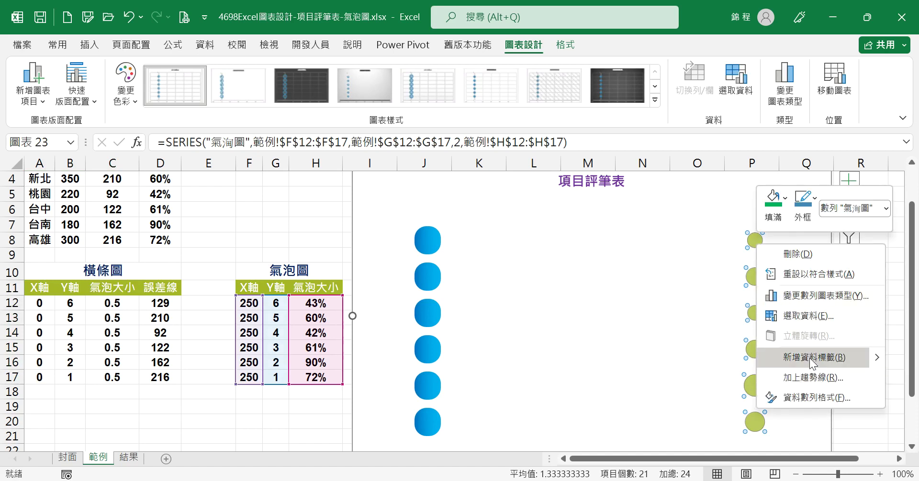
{"action": "mouse_move", "coordinate": [874, 358]}
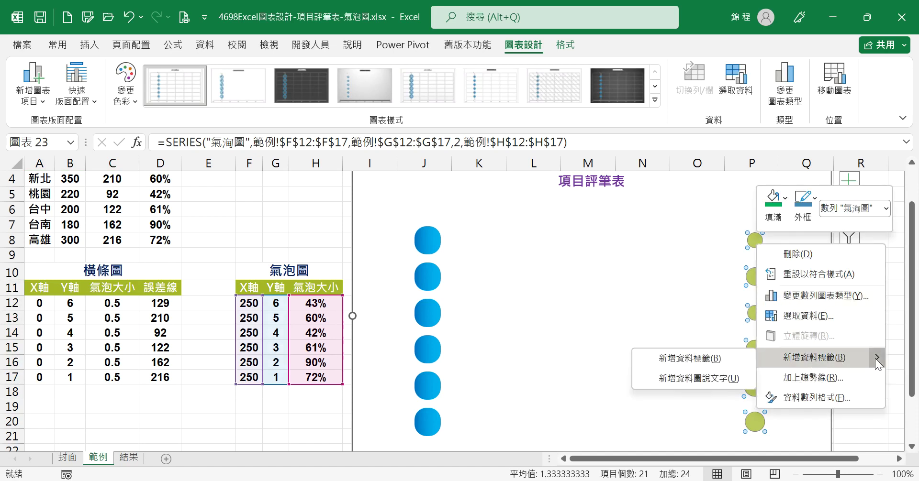
{"action": "left_click", "coordinate": [690, 358]}
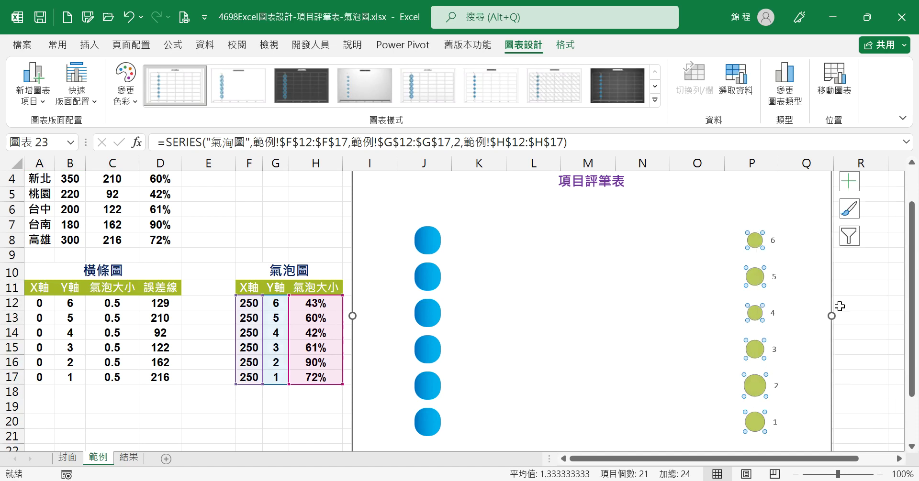
Step: Make the green bubbles' labels show the achievement rates from cells D3:D8, without Y values or leader lines
{"action": "left_click", "coordinate": [772, 241]}
{"action": "right_click", "coordinate": [772, 240]}
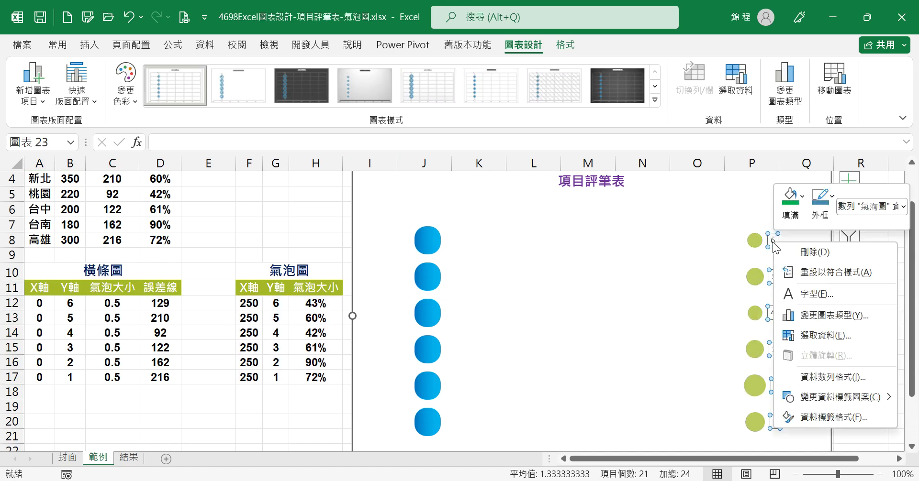
{"action": "left_click", "coordinate": [816, 418]}
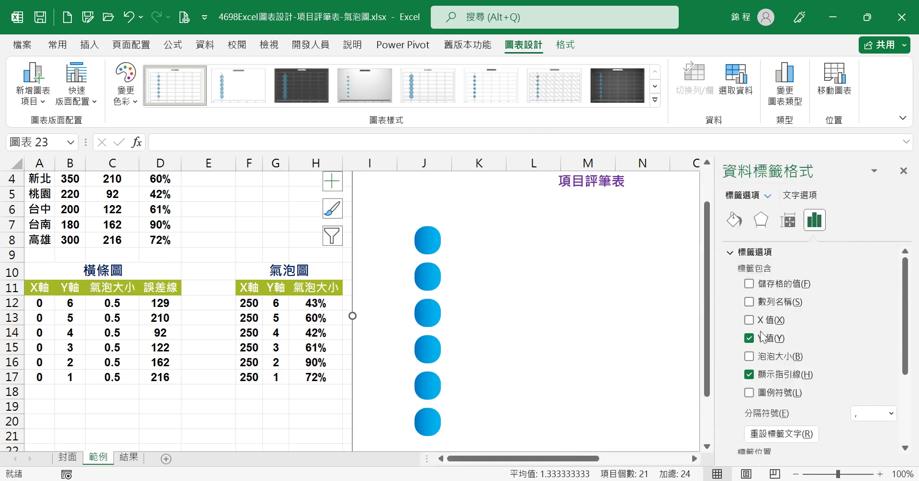
{"action": "left_click", "coordinate": [758, 283]}
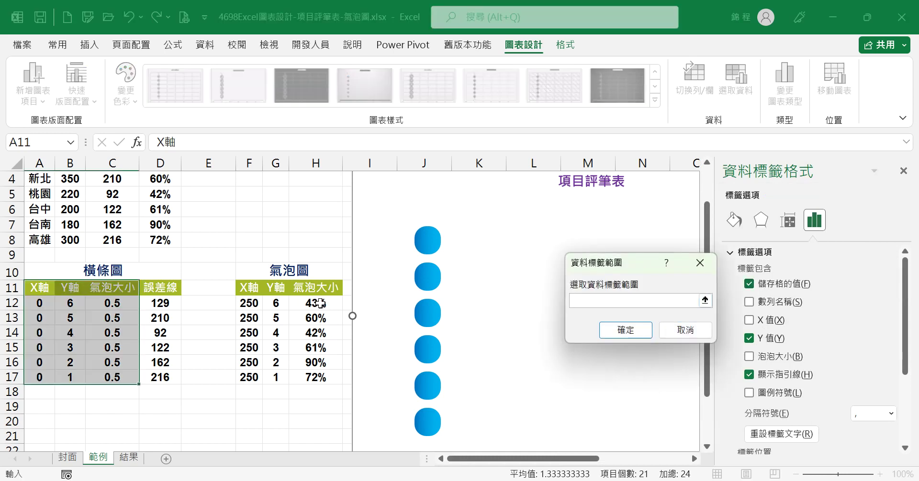
{"action": "scroll", "coordinate": [157, 242], "scroll_direction": "up", "scroll_amount": 1}
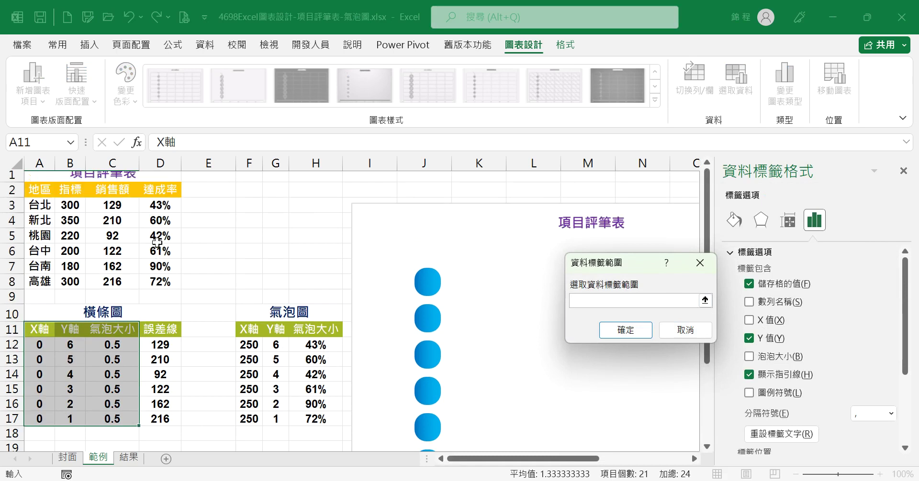
{"action": "left_click_drag", "start_coordinate": [161, 208], "coordinate": [160, 288]}
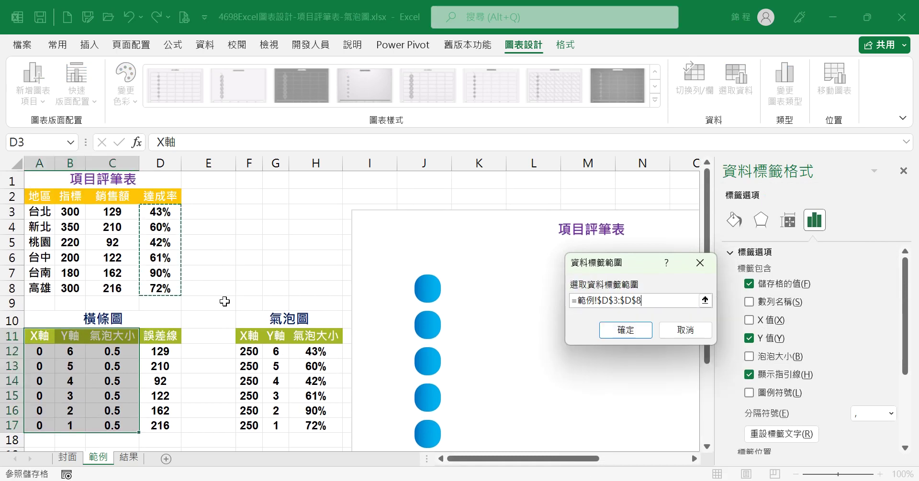
{"action": "left_click", "coordinate": [630, 329]}
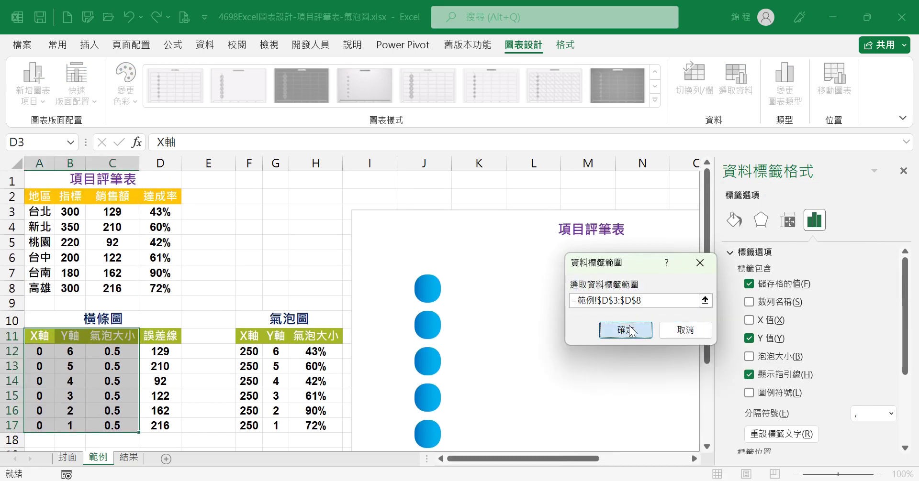
{"action": "left_click", "coordinate": [749, 342]}
{"action": "left_click", "coordinate": [749, 378]}
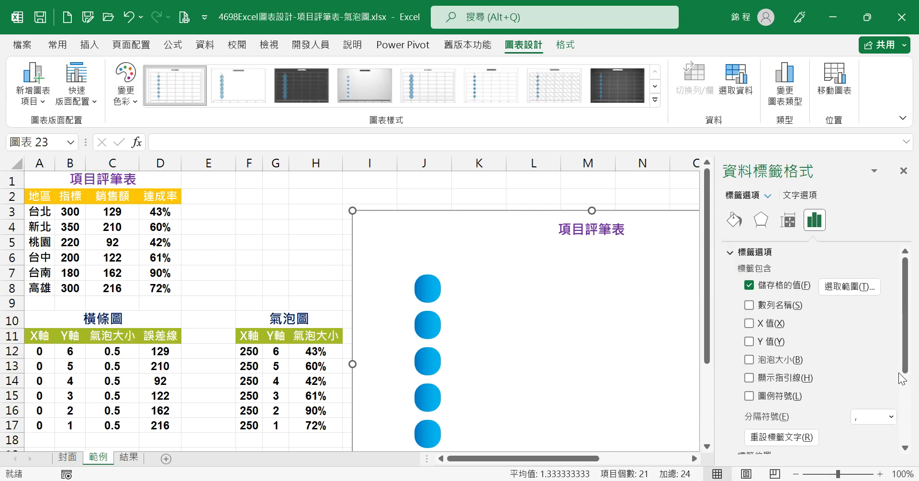
{"action": "scroll", "coordinate": [854, 345], "scroll_direction": "down", "scroll_amount": 3}
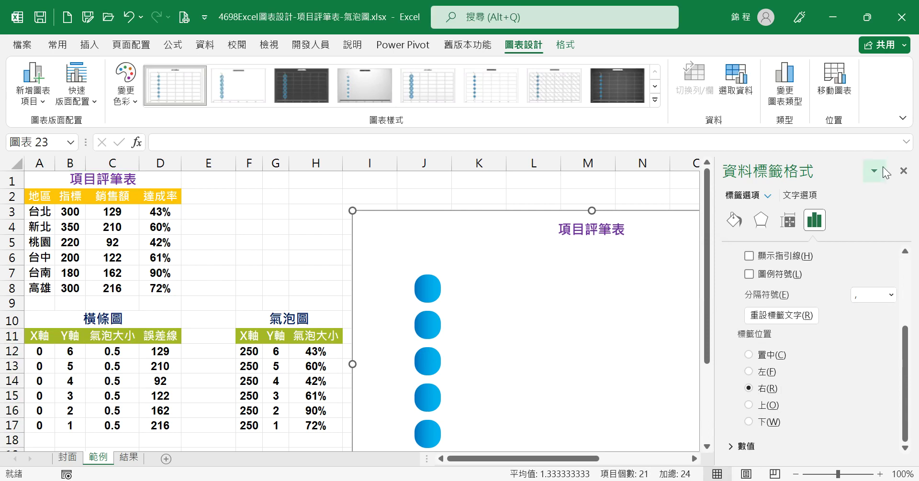
{"action": "left_click", "coordinate": [903, 170]}
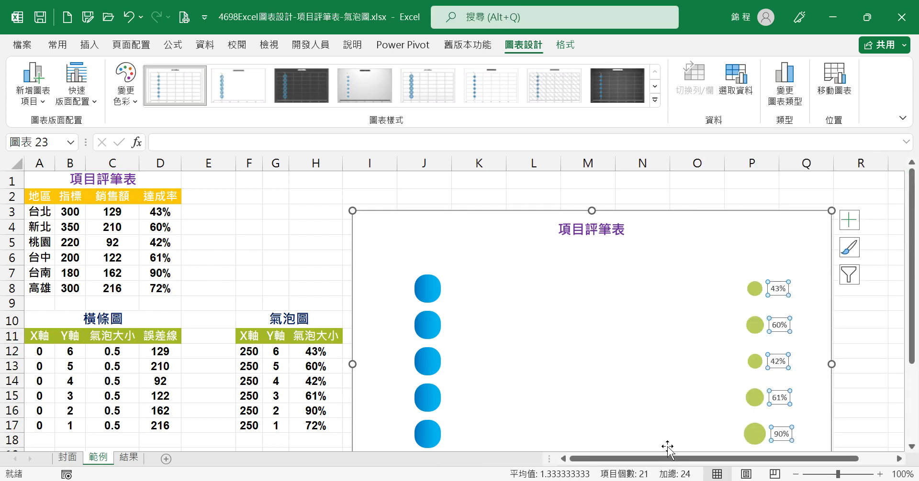
{"action": "scroll", "coordinate": [669, 382], "scroll_direction": "right", "scroll_amount": 2}
{"action": "scroll", "coordinate": [768, 335], "scroll_direction": "down", "scroll_amount": 2}
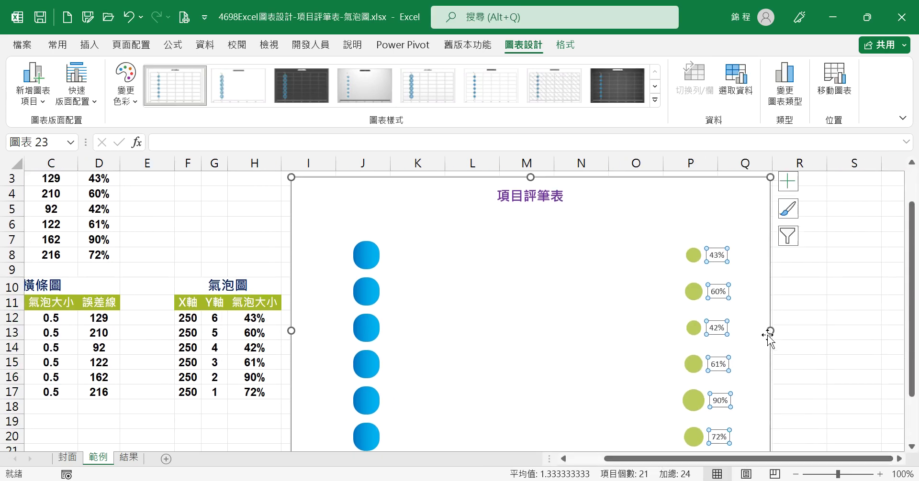
{"action": "scroll", "coordinate": [768, 335], "scroll_direction": "down", "scroll_amount": 1}
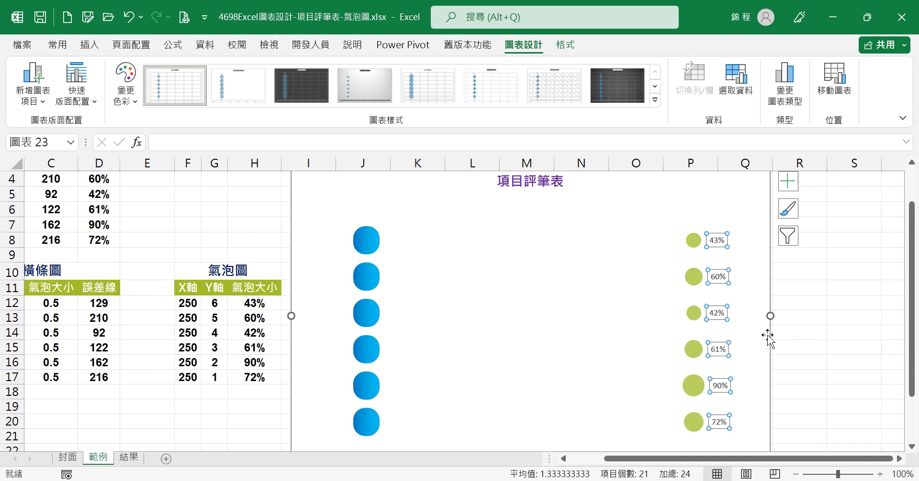
Step: Format the green bubbles' percentage labels as bold 12-point Arial
{"action": "left_click", "coordinate": [71, 46]}
{"action": "left_click", "coordinate": [135, 96]}
{"action": "left_click", "coordinate": [239, 72]}
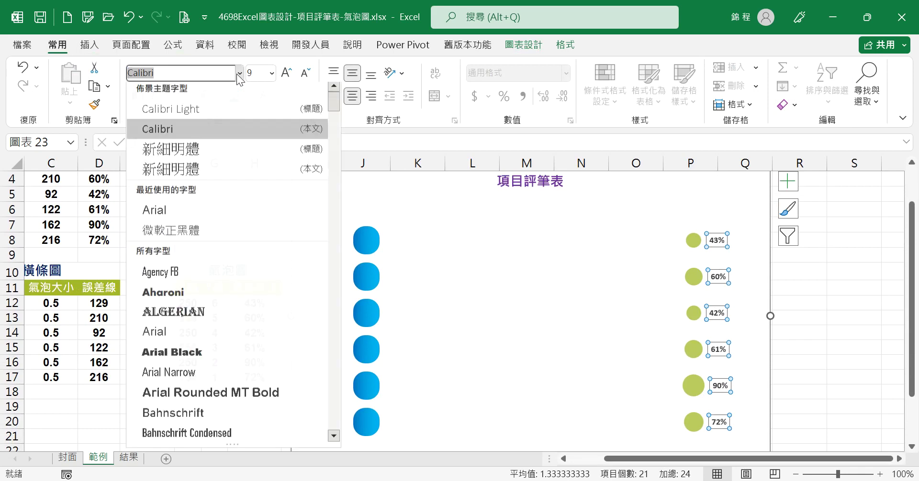
{"action": "left_click", "coordinate": [201, 216]}
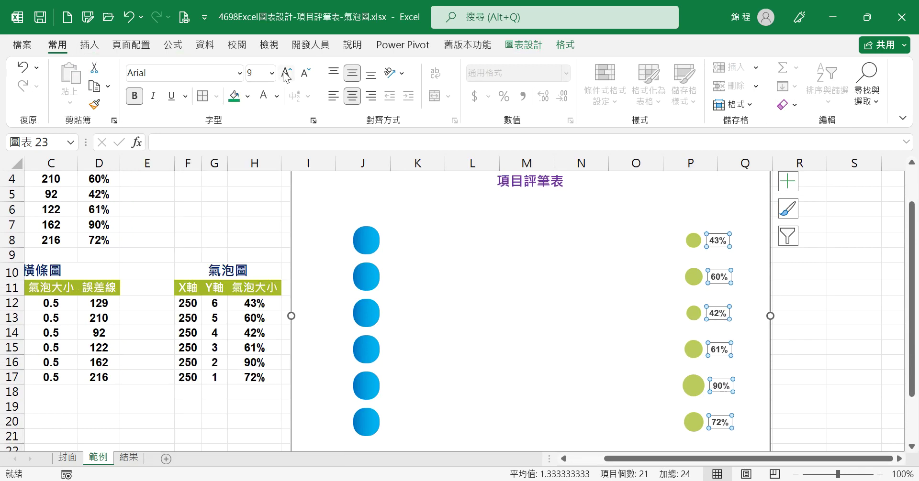
{"action": "left_click", "coordinate": [271, 73]}
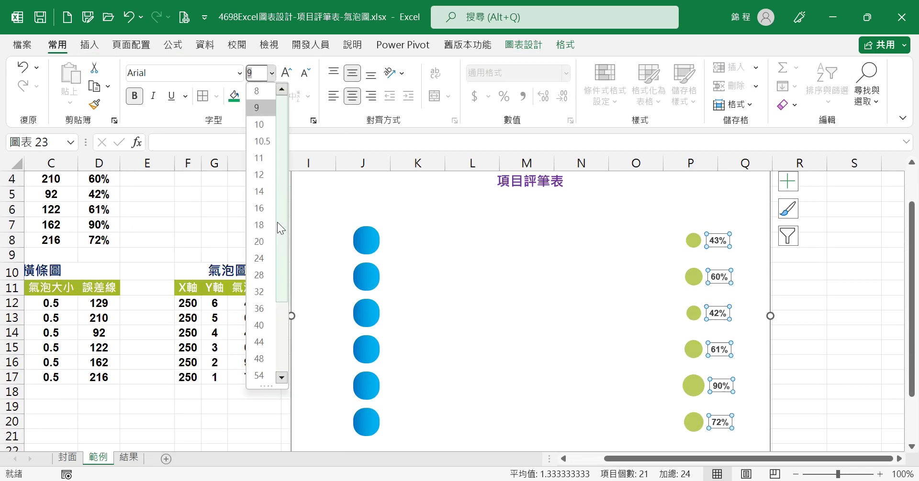
{"action": "left_click", "coordinate": [259, 174]}
Step: Fill the green achievement-rate bubbles with the recently used pink colour and close the formatting pane
{"action": "left_click", "coordinate": [694, 243]}
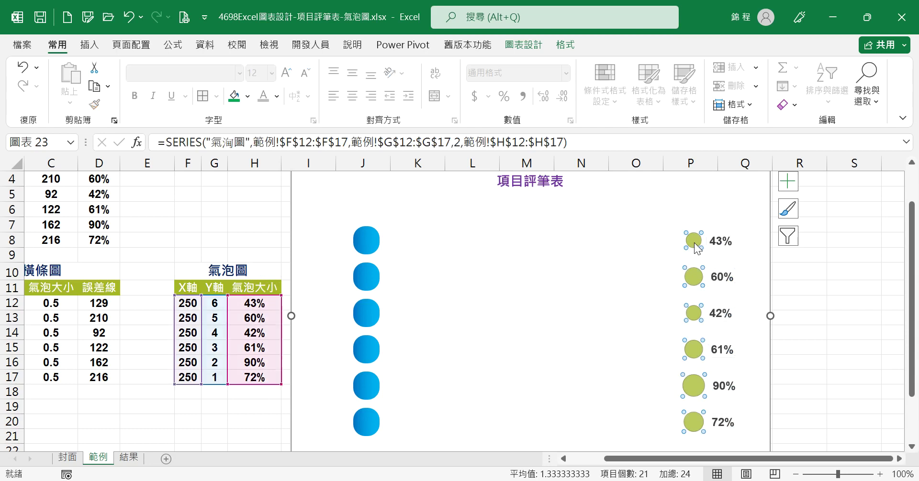
{"action": "right_click", "coordinate": [697, 246]}
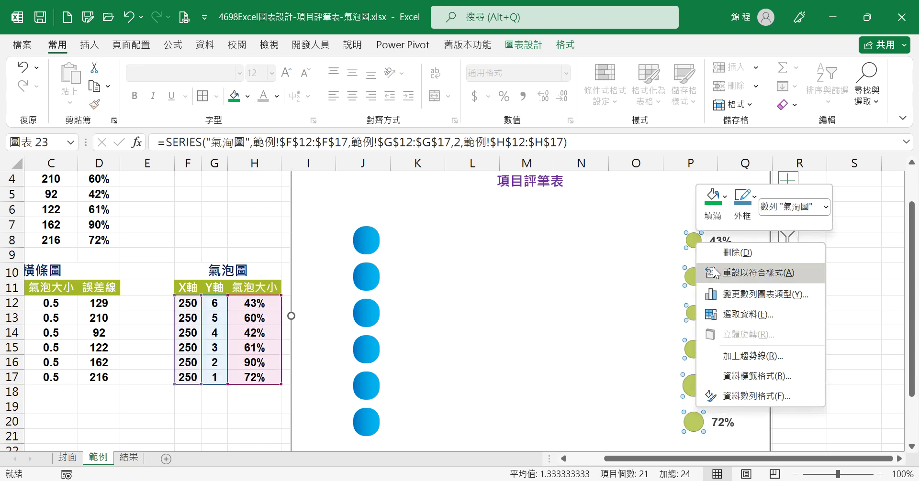
{"action": "left_click", "coordinate": [750, 401]}
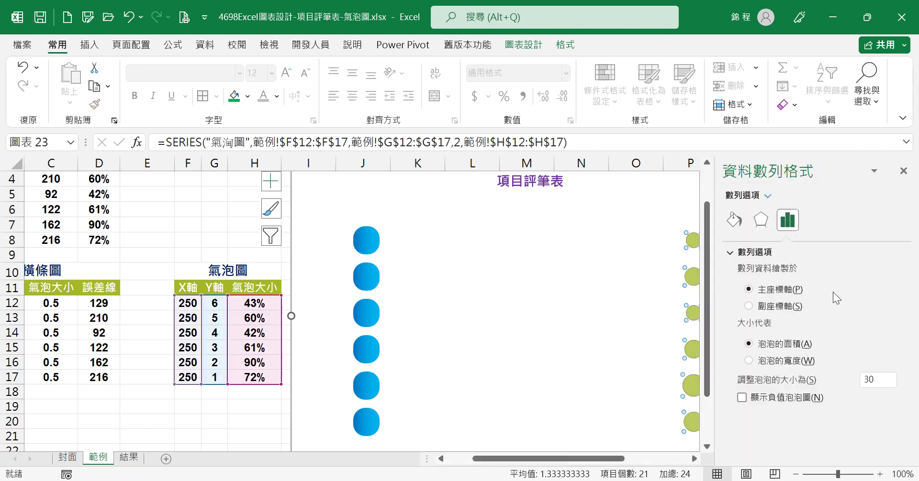
{"action": "left_click", "coordinate": [735, 221]}
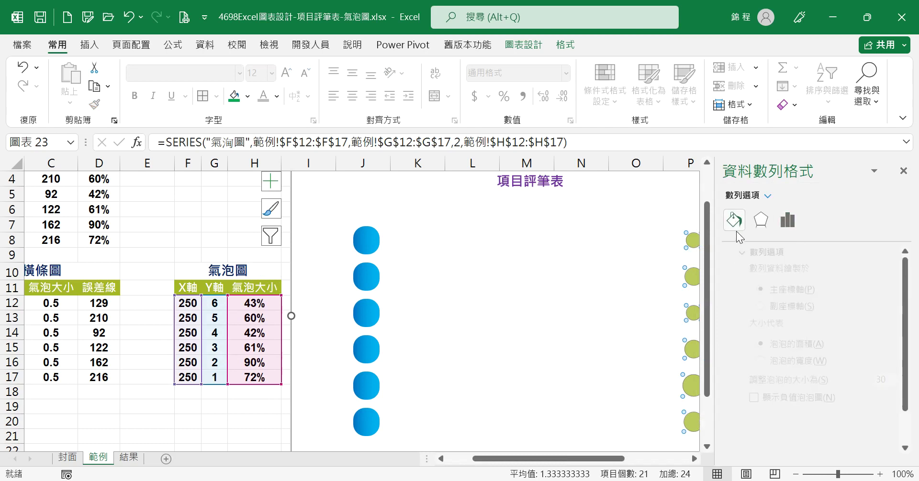
{"action": "left_click", "coordinate": [880, 385]}
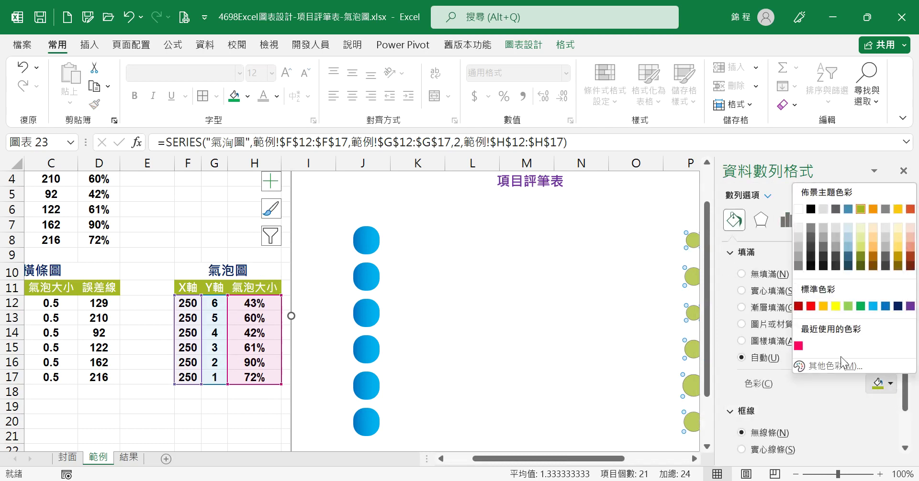
{"action": "left_click", "coordinate": [798, 345]}
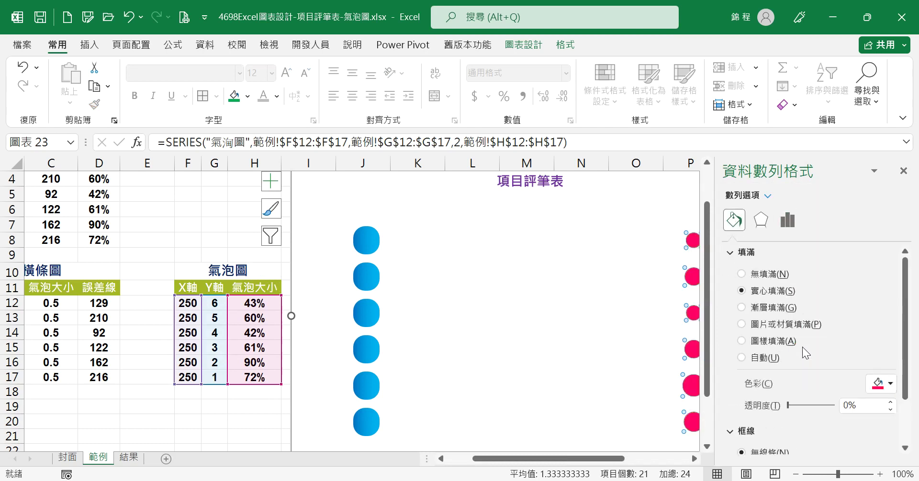
{"action": "left_click", "coordinate": [903, 171]}
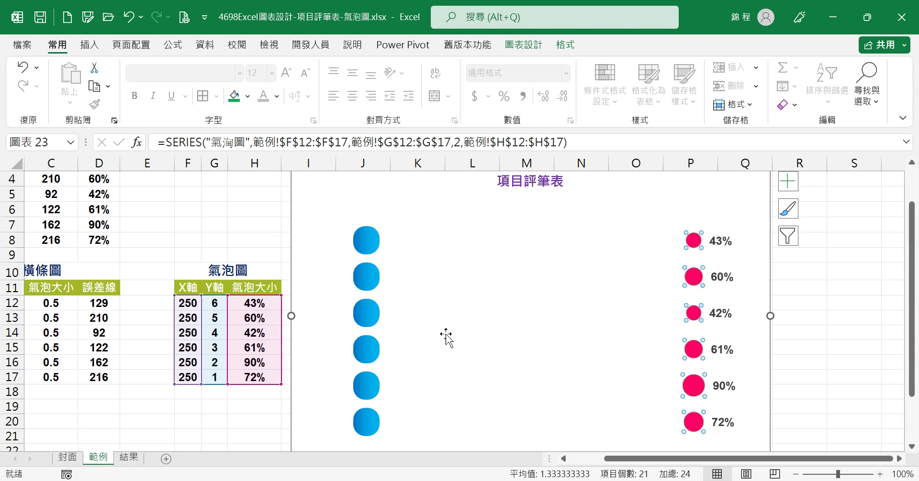
Step: Add another series named 輔助欄 to the chart's data source
{"action": "left_click", "coordinate": [522, 53]}
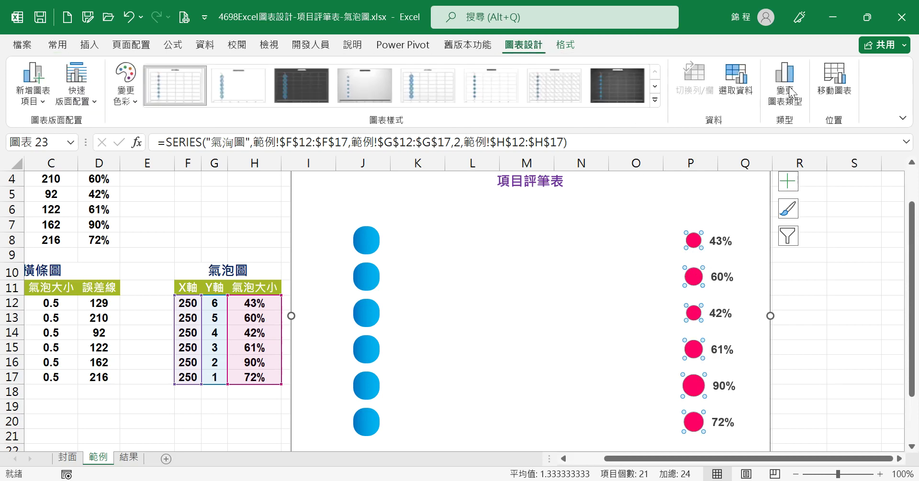
{"action": "left_click", "coordinate": [736, 95]}
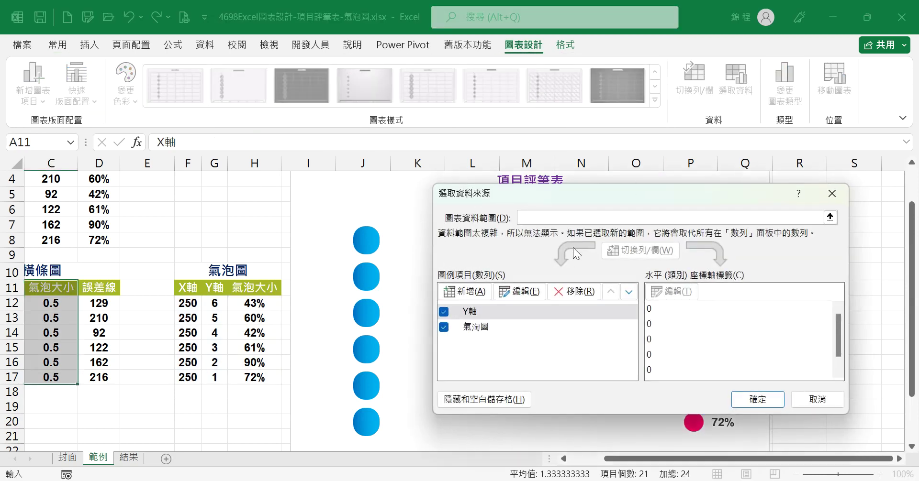
{"action": "left_click", "coordinate": [467, 291]}
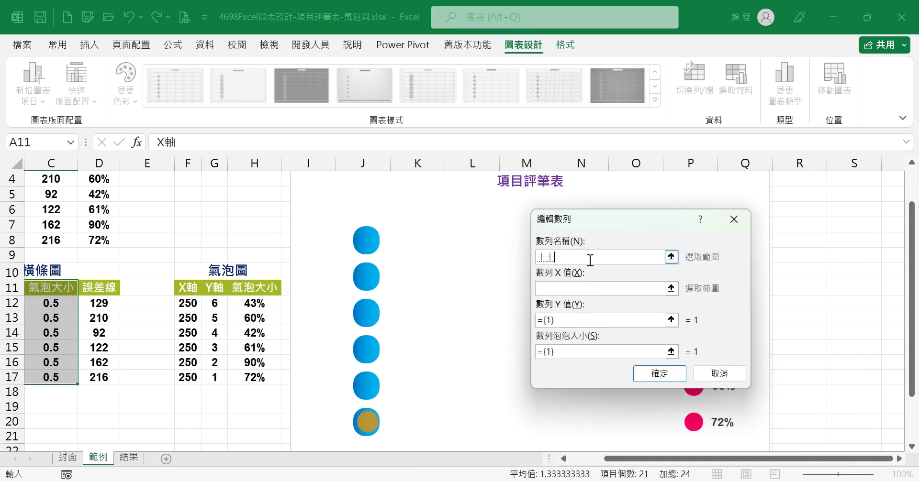
{"action": "type", "text": "jjijb"}
{"action": "key", "text": "space"}
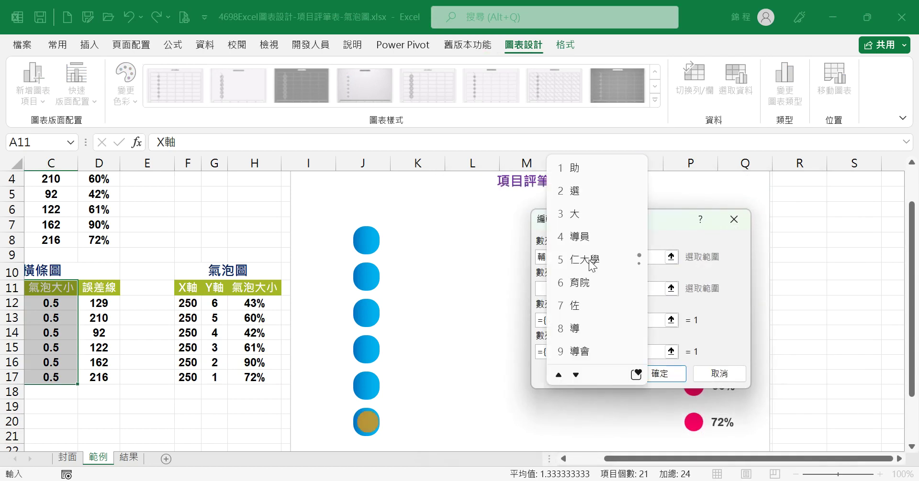
{"action": "type", "text": "1dan"}
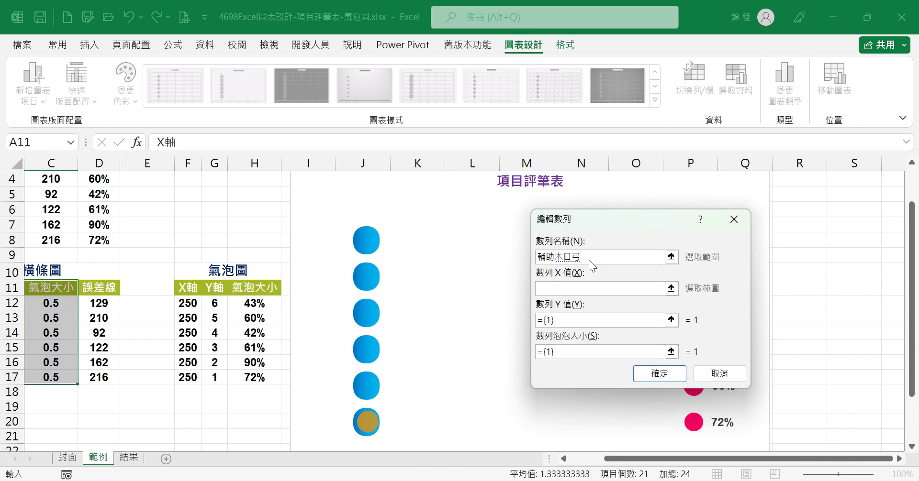
{"action": "type", "text": "w"}
{"action": "key", "text": "space"}
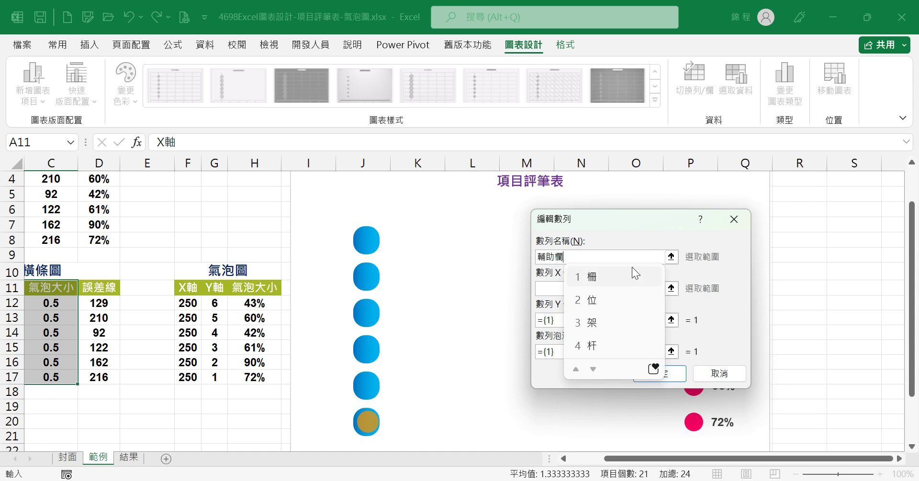
Step: Set the 輔助欄 series' X values to A12:A17 and its Y values to B12:B17 on the 範例 sheet
{"action": "left_click", "coordinate": [569, 288]}
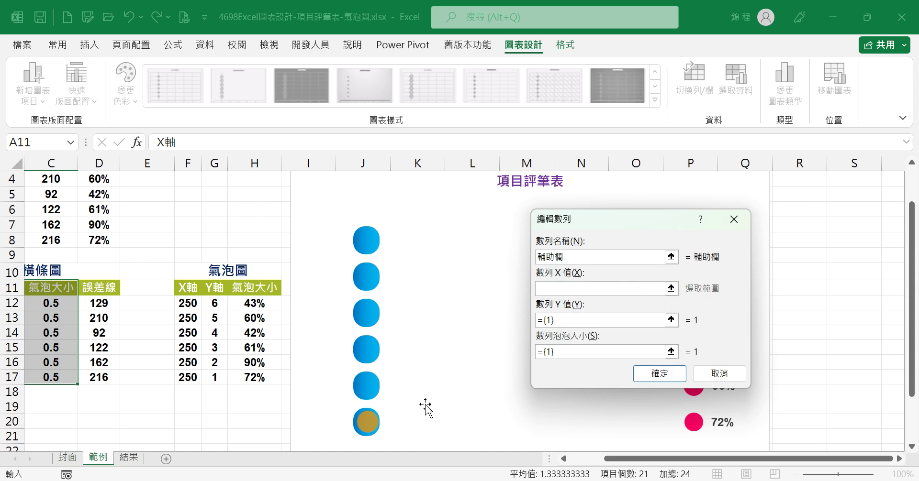
{"action": "scroll", "coordinate": [624, 459], "scroll_direction": "left", "scroll_amount": 2}
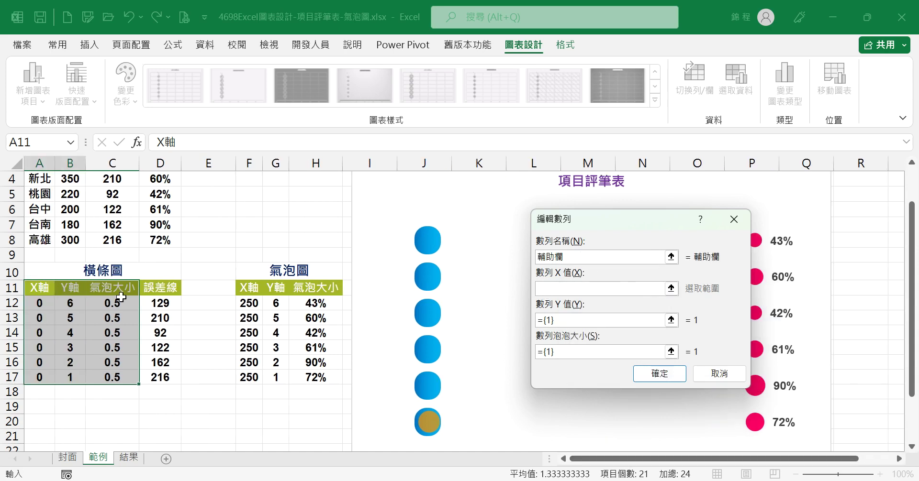
{"action": "left_click_drag", "start_coordinate": [39, 301], "coordinate": [43, 378]}
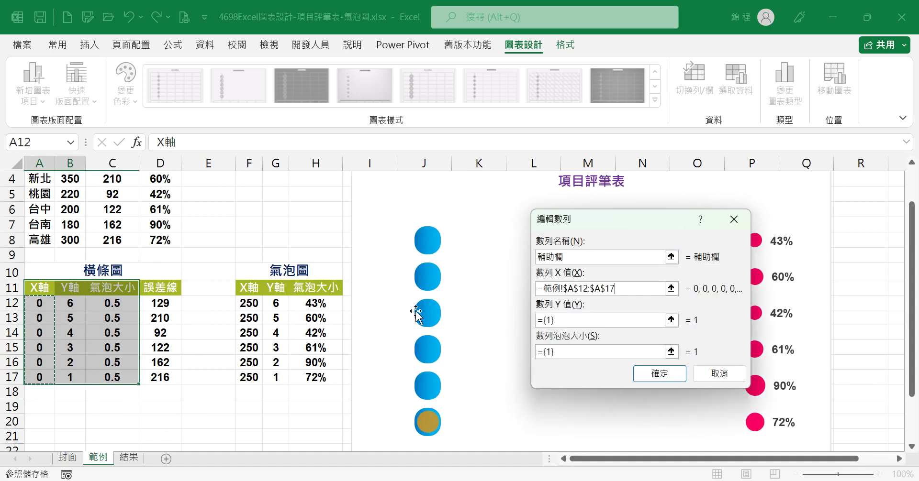
{"action": "left_click", "coordinate": [591, 320]}
{"action": "left_click_drag", "start_coordinate": [72, 304], "coordinate": [76, 375]}
Step: Set the 輔助欄 series' bubble sizes to C12:C17 and apply the updated chart data source
{"action": "left_click", "coordinate": [557, 352]}
{"action": "key", "text": "BackSpace"}
{"action": "left_click_drag", "start_coordinate": [115, 303], "coordinate": [117, 380]}
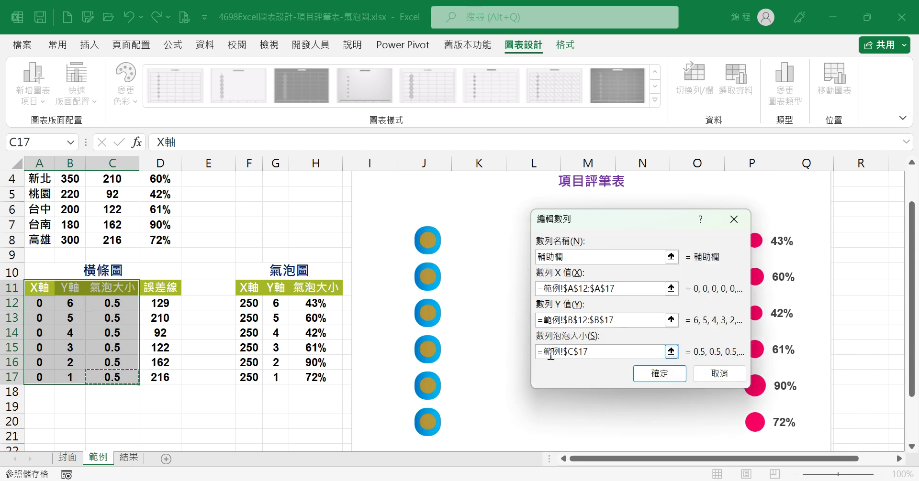
{"action": "key", "text": "BackSpace"}
{"action": "left_click_drag", "start_coordinate": [100, 304], "coordinate": [114, 381]}
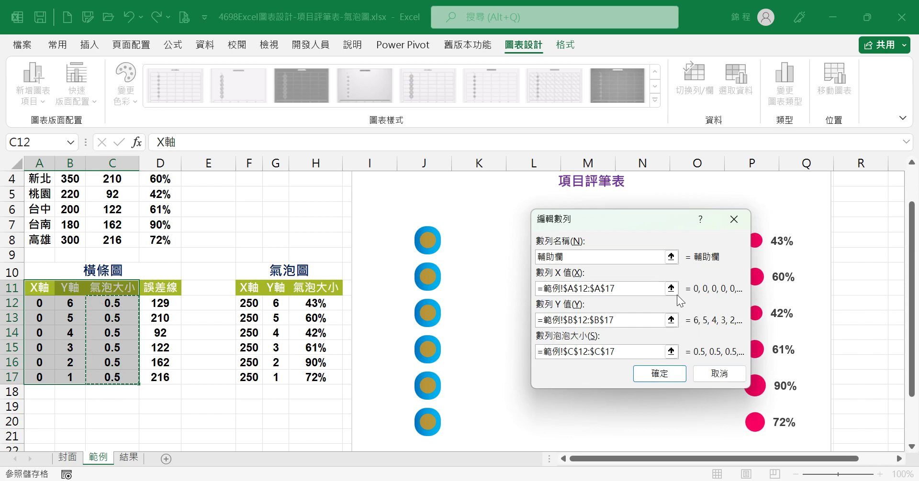
{"action": "left_click", "coordinate": [675, 373]}
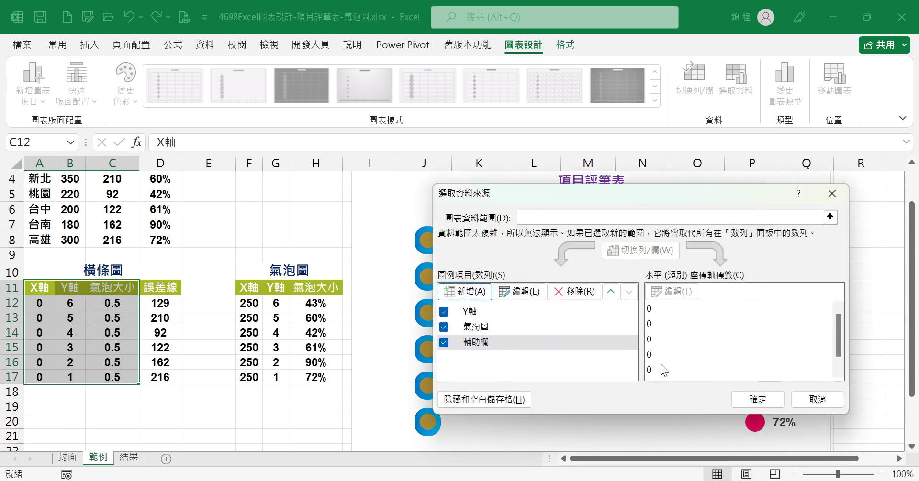
{"action": "left_click", "coordinate": [758, 399]}
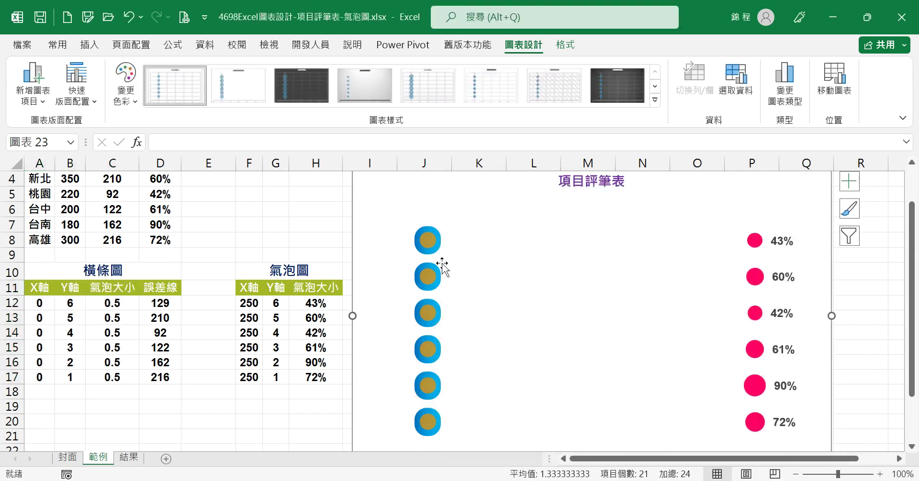
Step: Give the 輔助欄 bubbles a solid fill in standard blue
{"action": "mouse_move", "coordinate": [429, 247]}
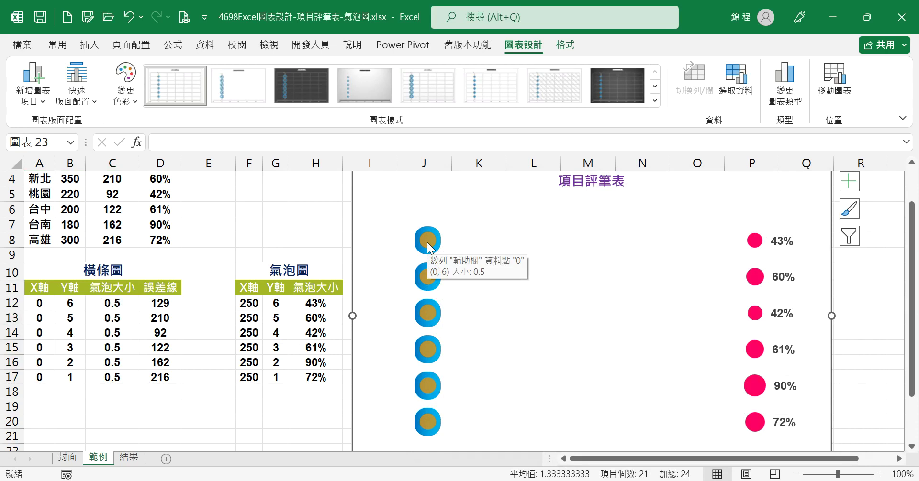
{"action": "right_click", "coordinate": [429, 246]}
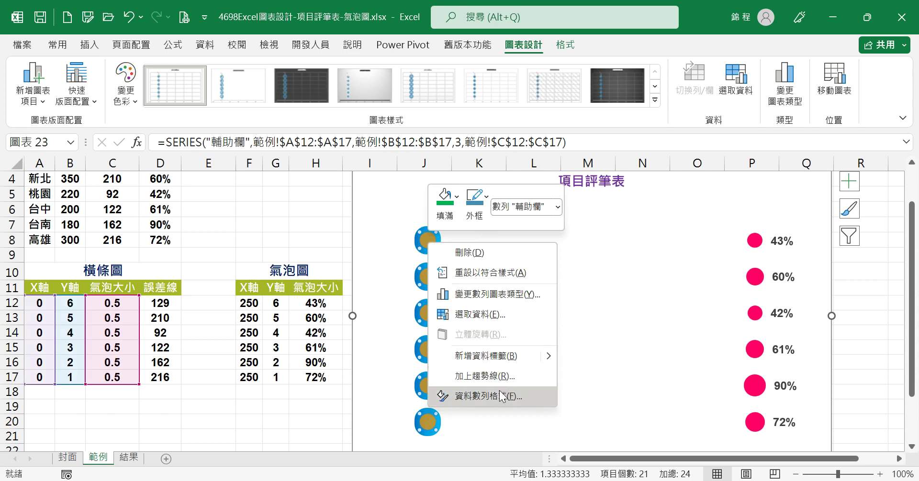
{"action": "left_click", "coordinate": [520, 403]}
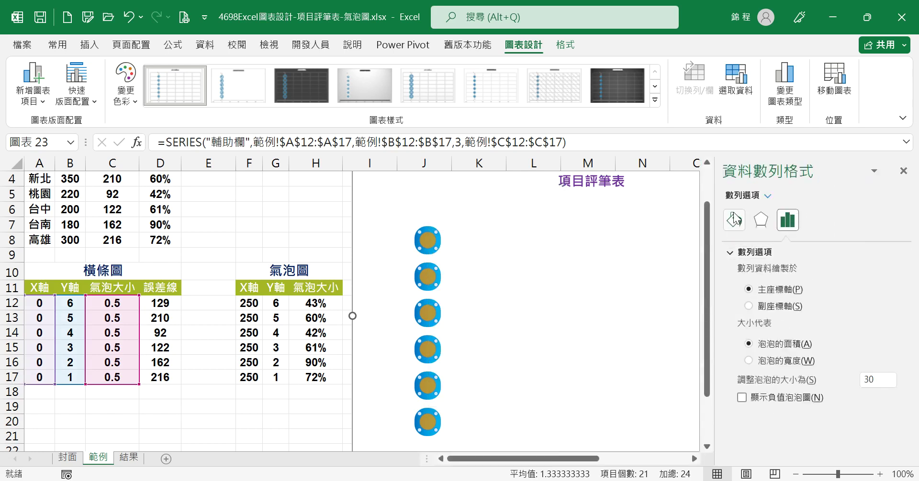
{"action": "left_click", "coordinate": [734, 220]}
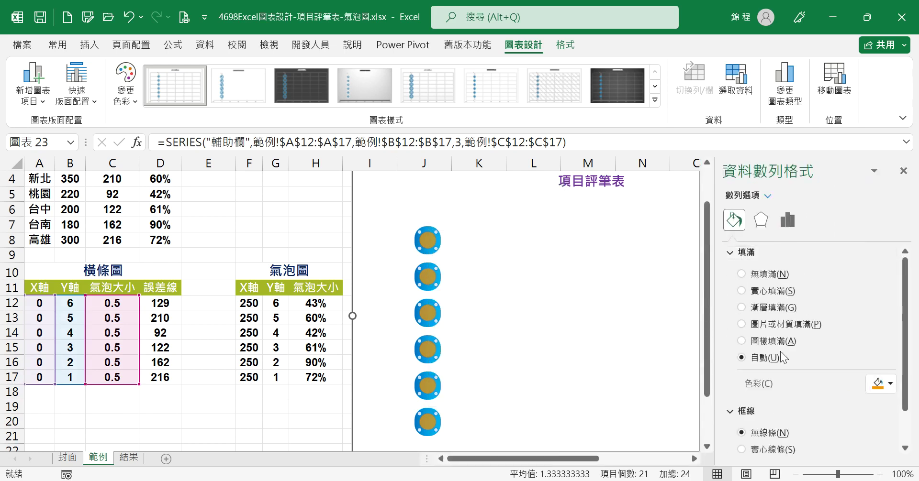
{"action": "left_click", "coordinate": [759, 296]}
{"action": "left_click", "coordinate": [891, 384]}
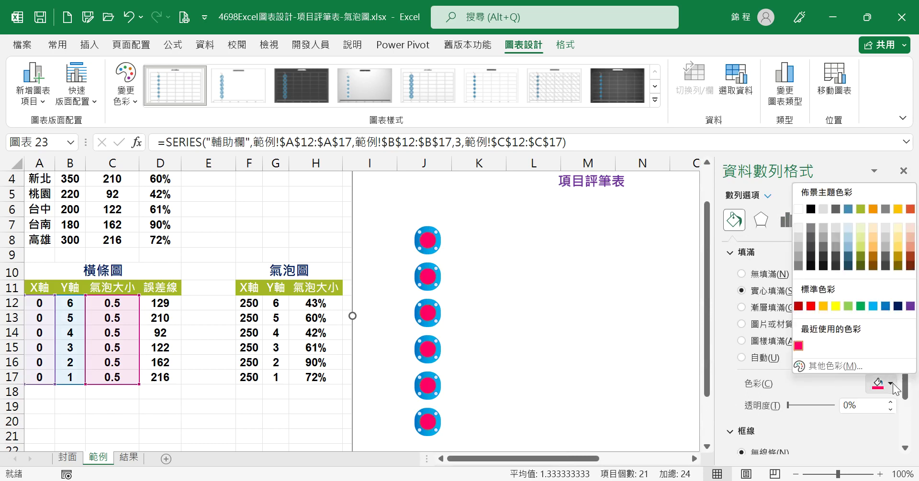
{"action": "left_click", "coordinate": [885, 307]}
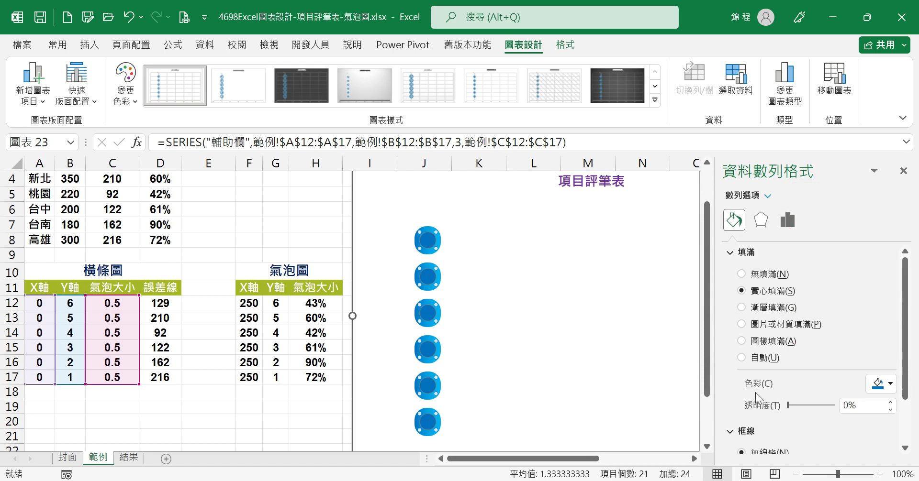
{"action": "left_click_drag", "start_coordinate": [905, 369], "coordinate": [914, 471]}
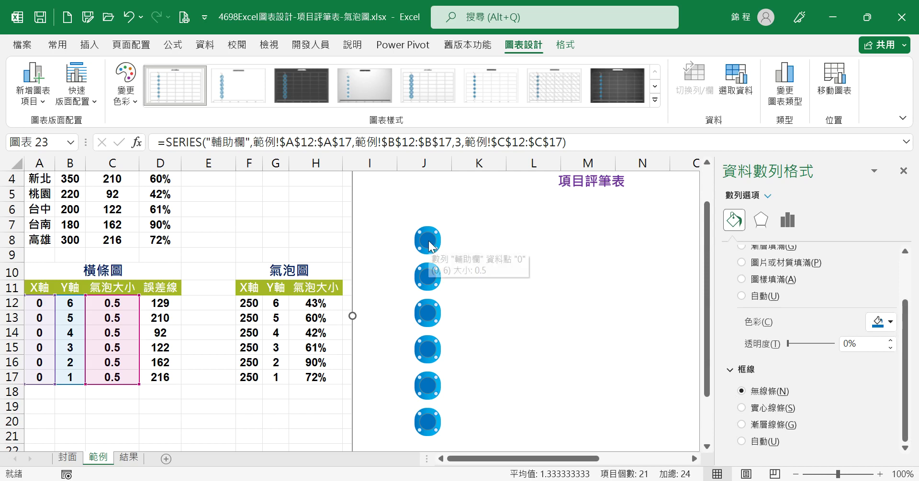
Step: Add data labels to the 輔助欄 series, position them to the left of its bubbles, and select the labels
{"action": "left_click_drag", "start_coordinate": [594, 458], "coordinate": [691, 456]}
{"action": "left_click", "coordinate": [584, 181]}
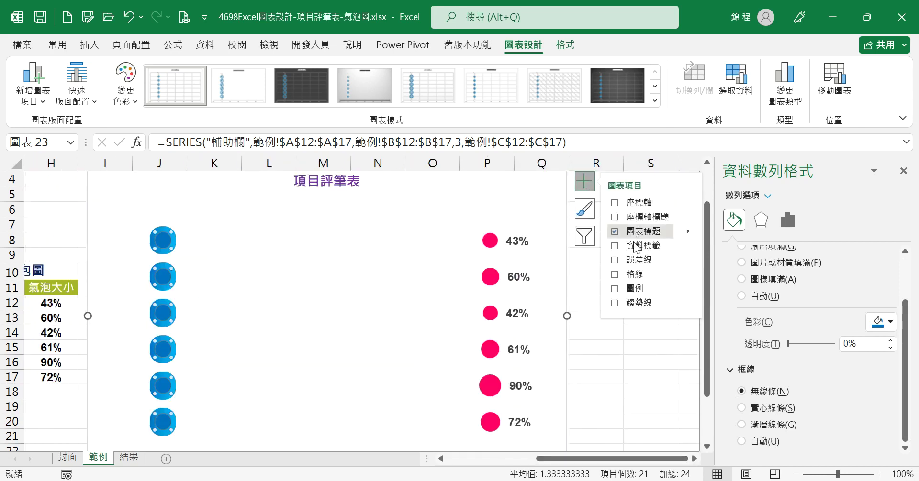
{"action": "left_click", "coordinate": [613, 246]}
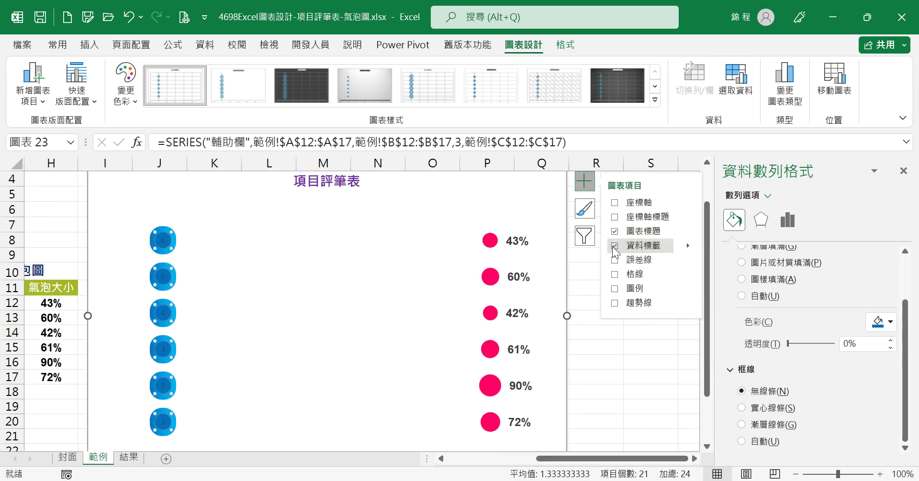
{"action": "mouse_move", "coordinate": [687, 248]}
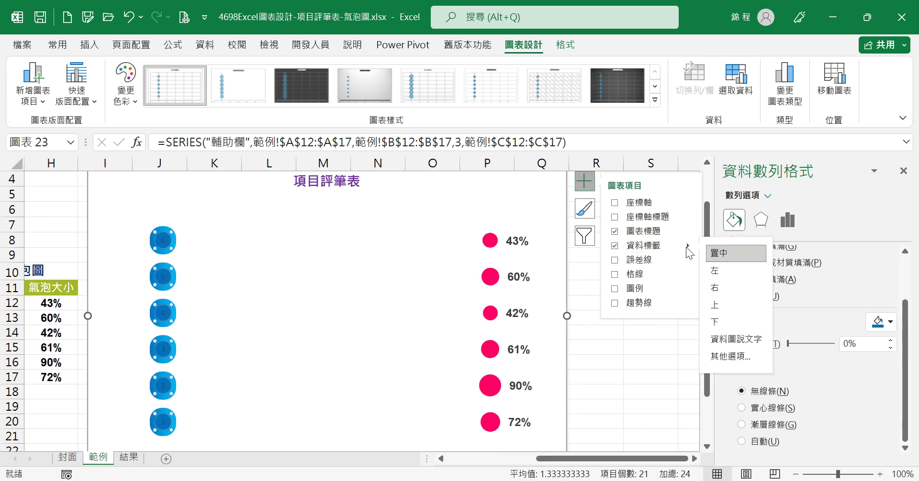
{"action": "left_click", "coordinate": [714, 271]}
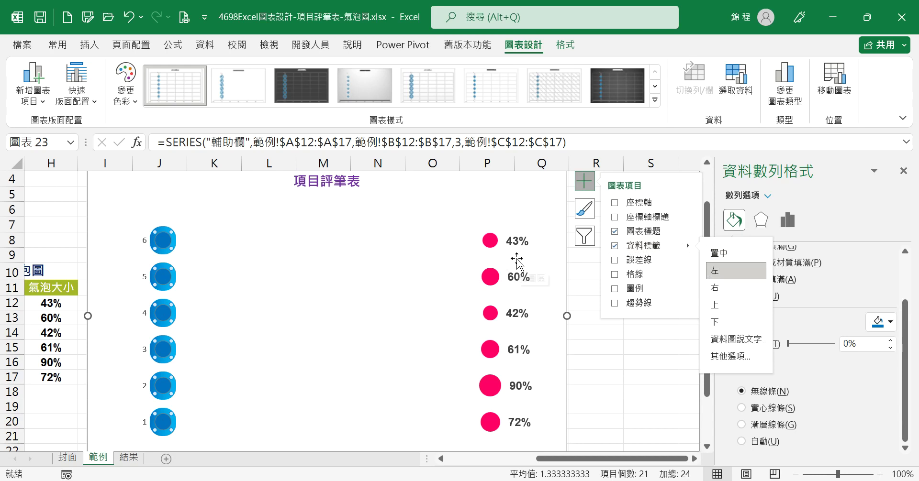
{"action": "left_click", "coordinate": [144, 240]}
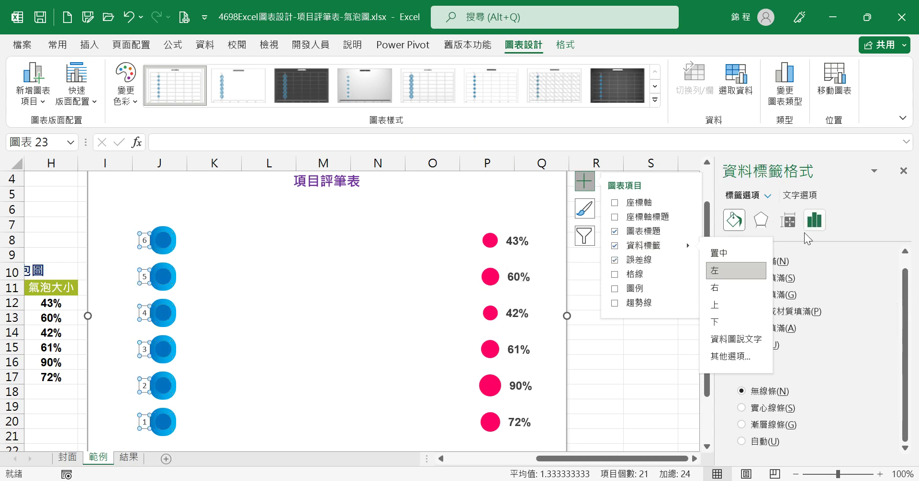
Step: Include cell values in the 輔助欄 data labels, taken from the region names in A3:A8 on the 範例 sheet
{"action": "left_click", "coordinate": [815, 223]}
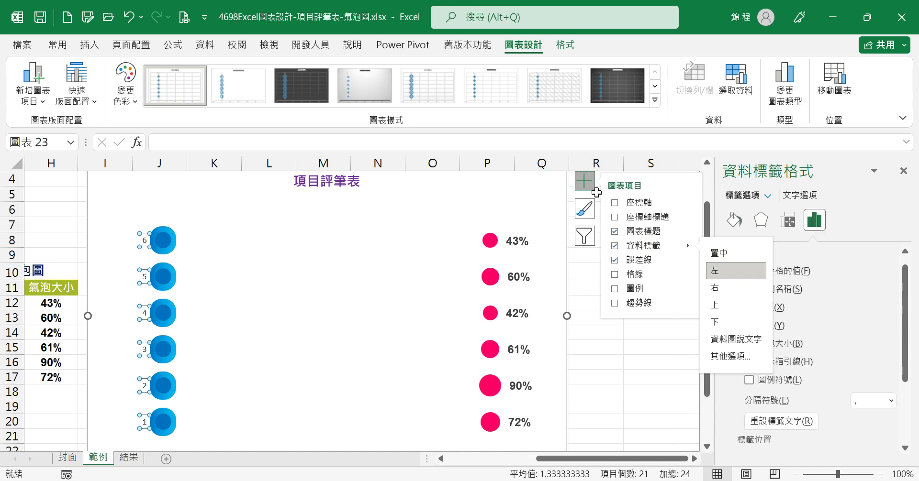
{"action": "left_click", "coordinate": [804, 242]}
{"action": "left_click", "coordinate": [749, 271]}
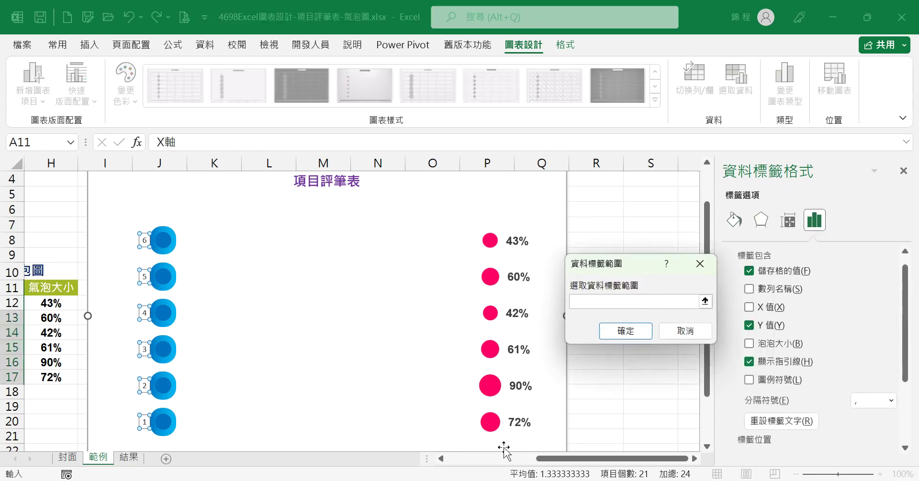
{"action": "left_click_drag", "start_coordinate": [551, 459], "coordinate": [436, 469]}
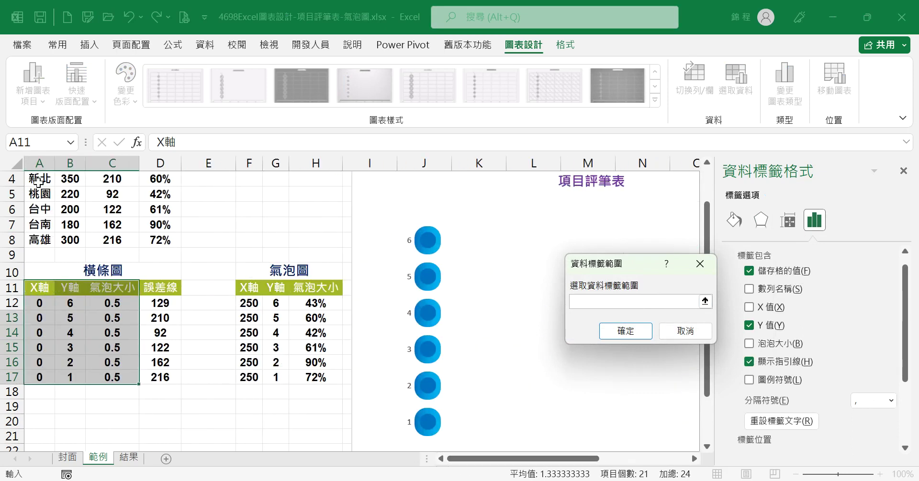
{"action": "left_click_drag", "start_coordinate": [39, 243], "coordinate": [39, 194]}
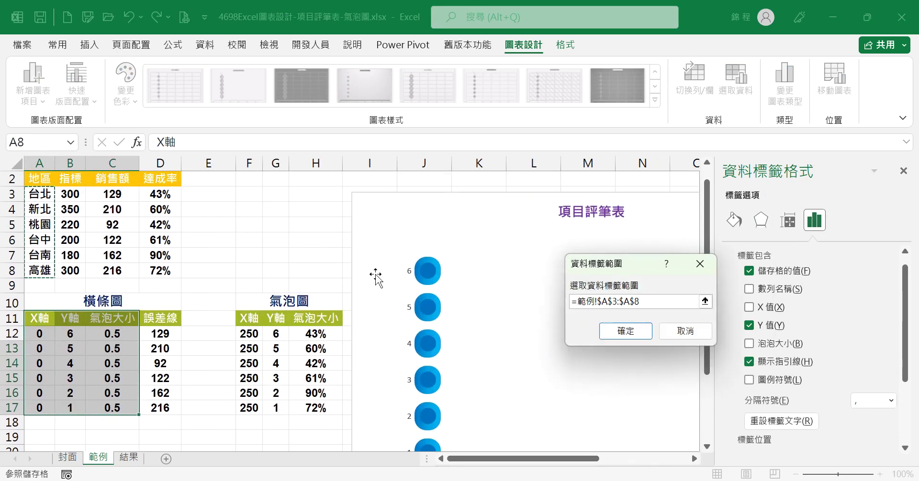
{"action": "left_click", "coordinate": [645, 333]}
Step: Remove the Y values and leader lines from the 輔助欄 data labels and close the label formatting settings
{"action": "left_click", "coordinate": [768, 330]}
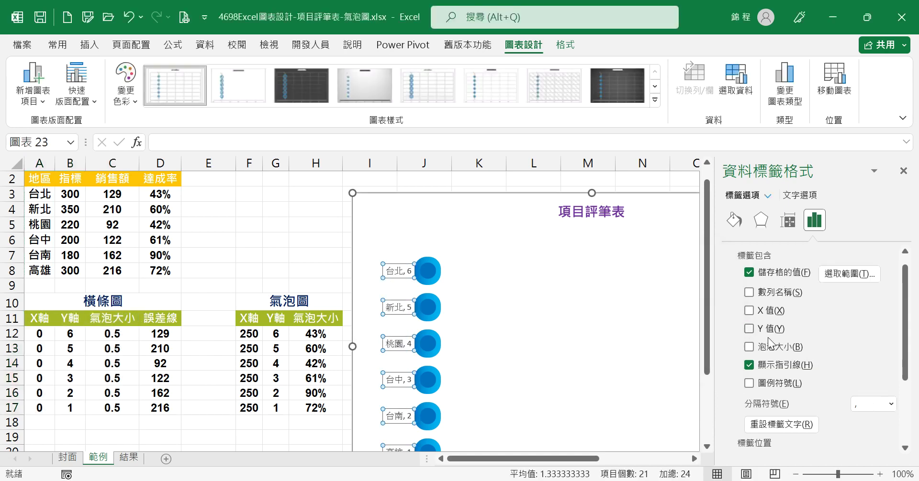
{"action": "left_click", "coordinate": [775, 366]}
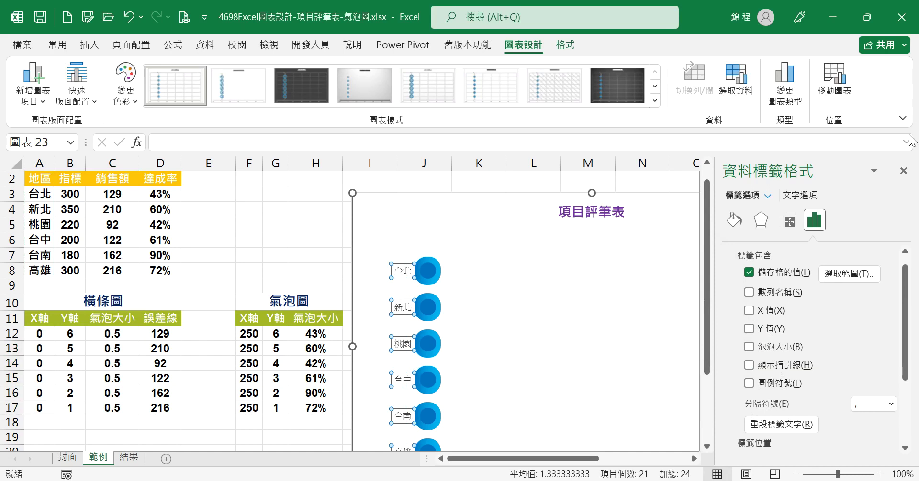
{"action": "left_click", "coordinate": [904, 171]}
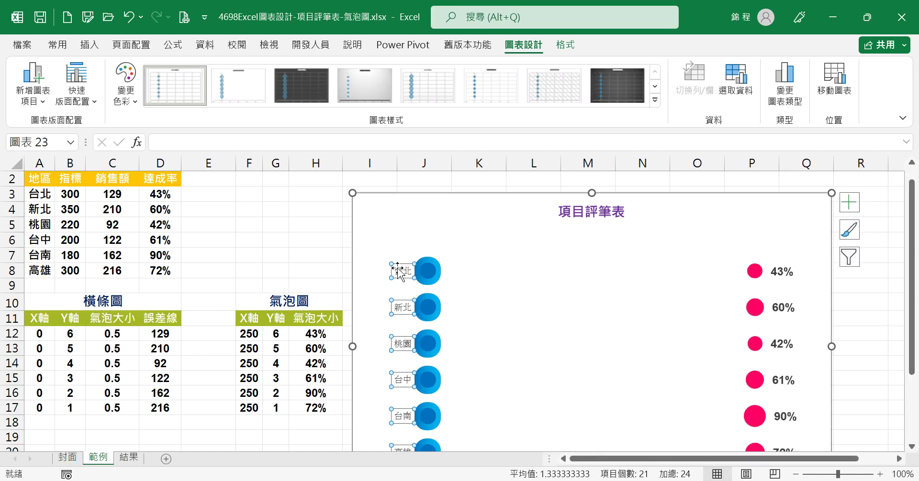
Step: Format the region-name labels as bold 微軟正黑體 at size 12
{"action": "left_click", "coordinate": [56, 45]}
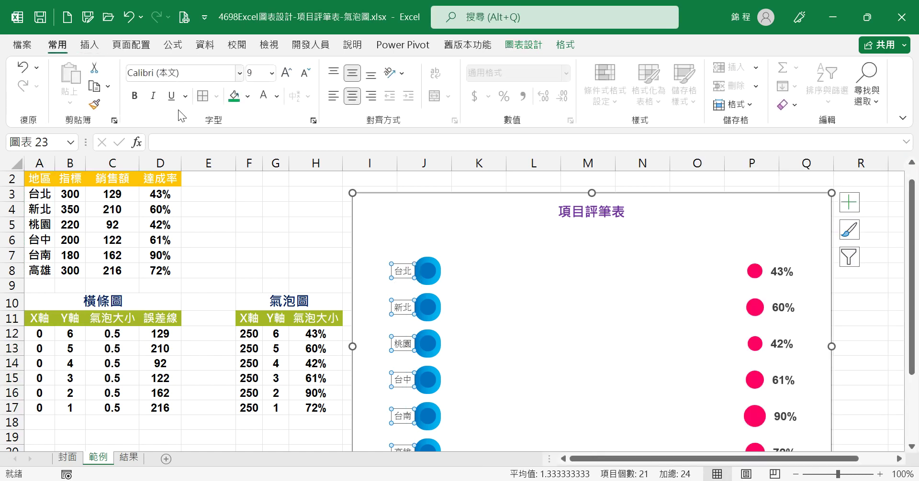
{"action": "left_click", "coordinate": [138, 101]}
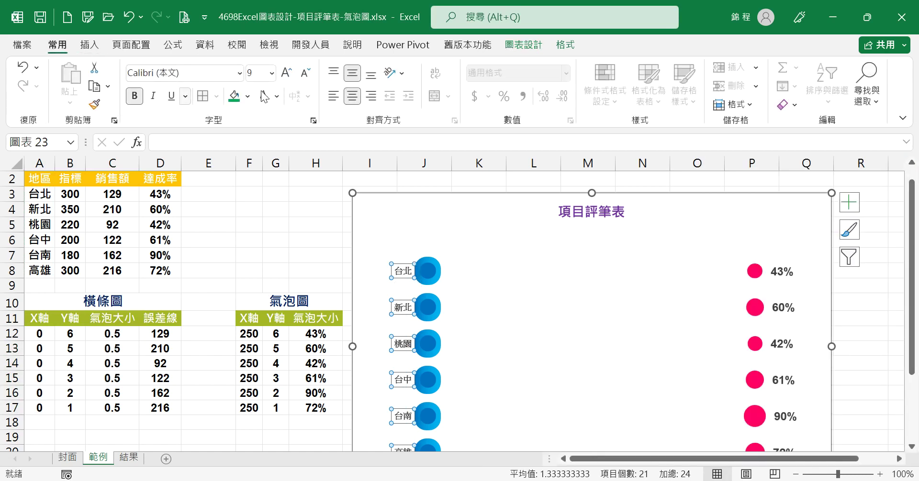
{"action": "left_click", "coordinate": [240, 74]}
{"action": "left_click", "coordinate": [184, 233]}
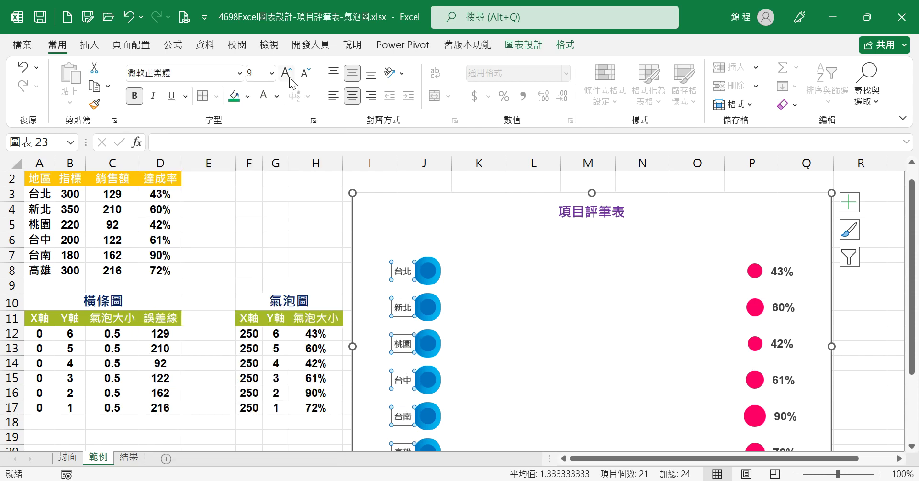
{"action": "left_click", "coordinate": [262, 78]}
{"action": "left_click", "coordinate": [271, 74]}
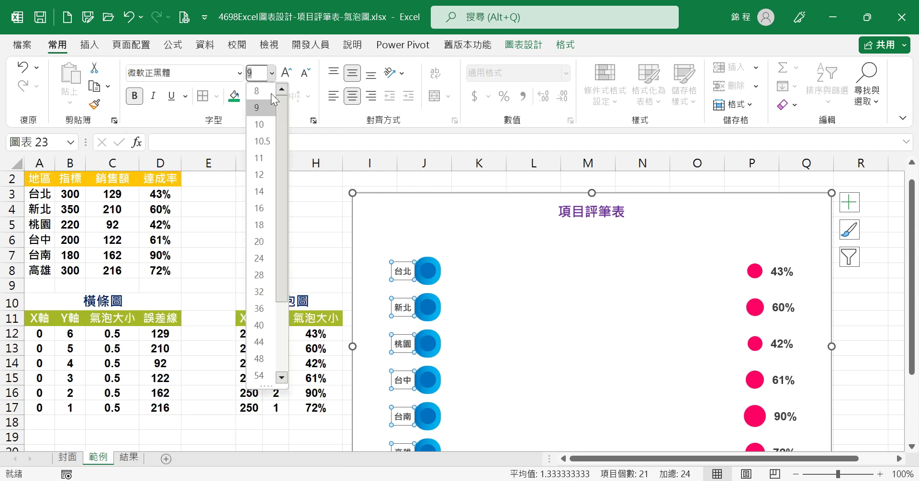
{"action": "left_click", "coordinate": [261, 176]}
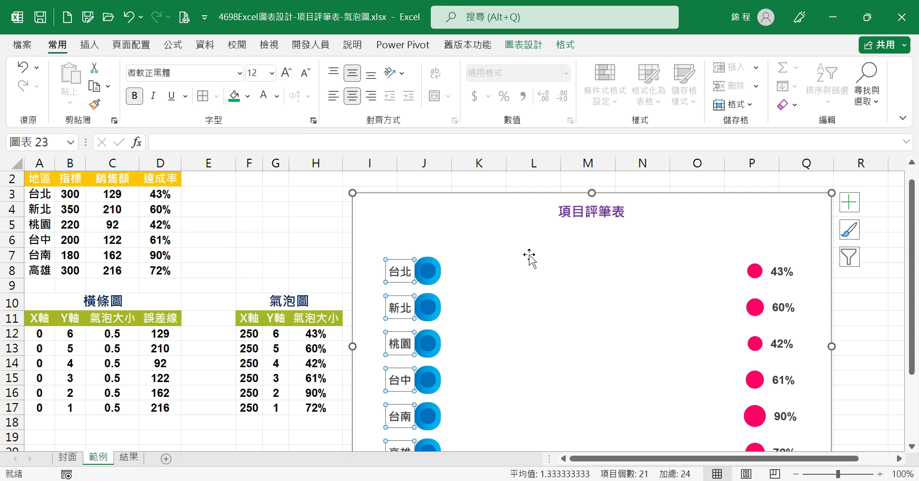
Step: Set the Y軸 series' X error bars to the plus direction with no end cap
{"action": "scroll", "coordinate": [512, 259], "scroll_direction": "down", "scroll_amount": 1}
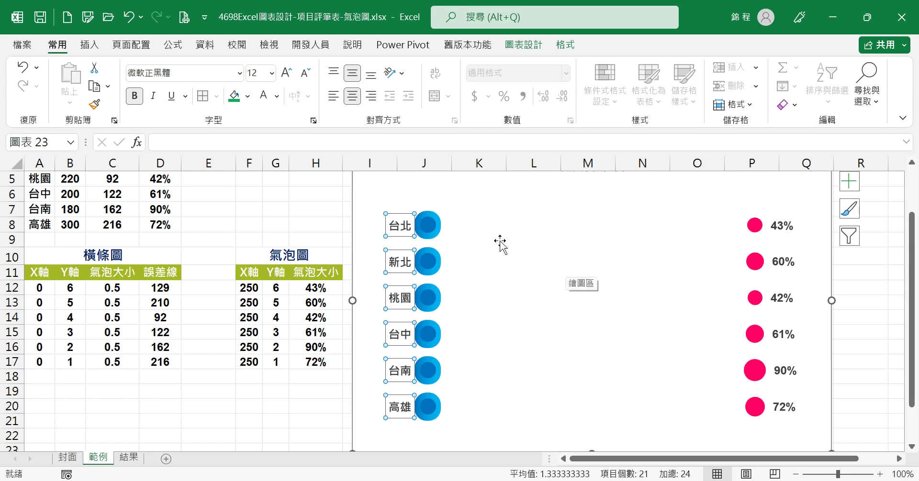
{"action": "left_click", "coordinate": [565, 46]}
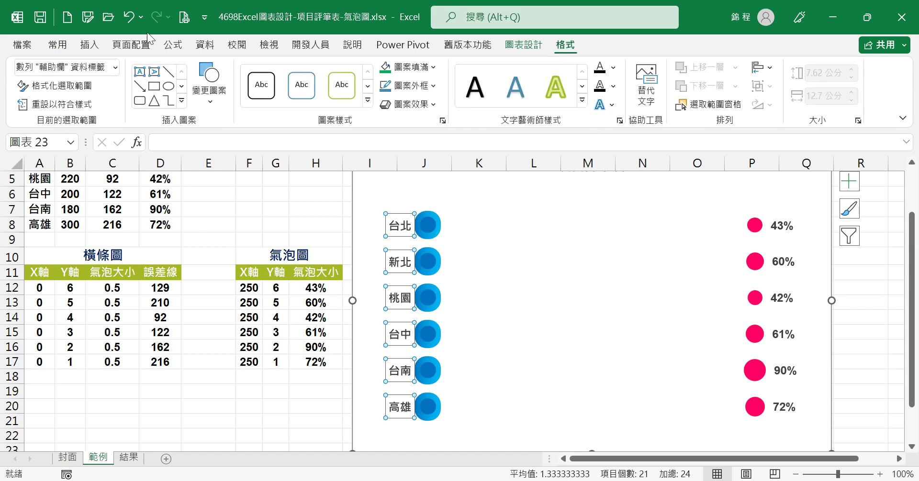
{"action": "left_click", "coordinate": [116, 69]}
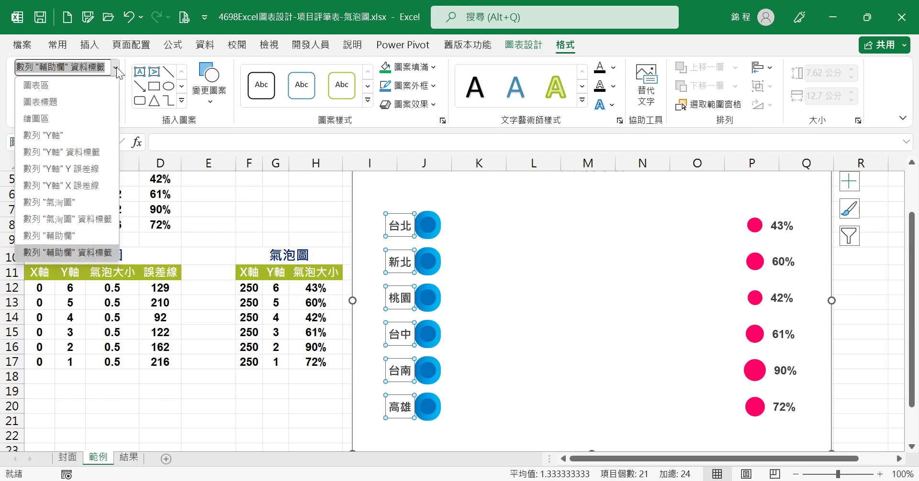
{"action": "left_click", "coordinate": [91, 186]}
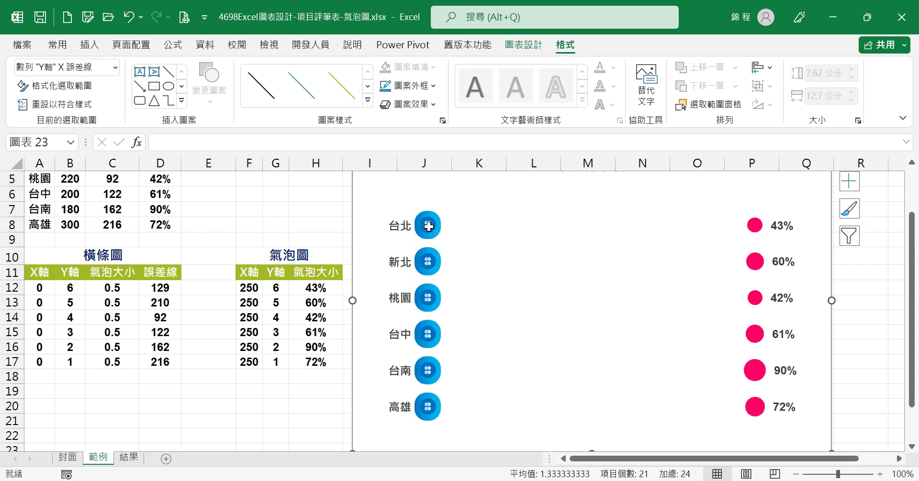
{"action": "left_click", "coordinate": [61, 86]}
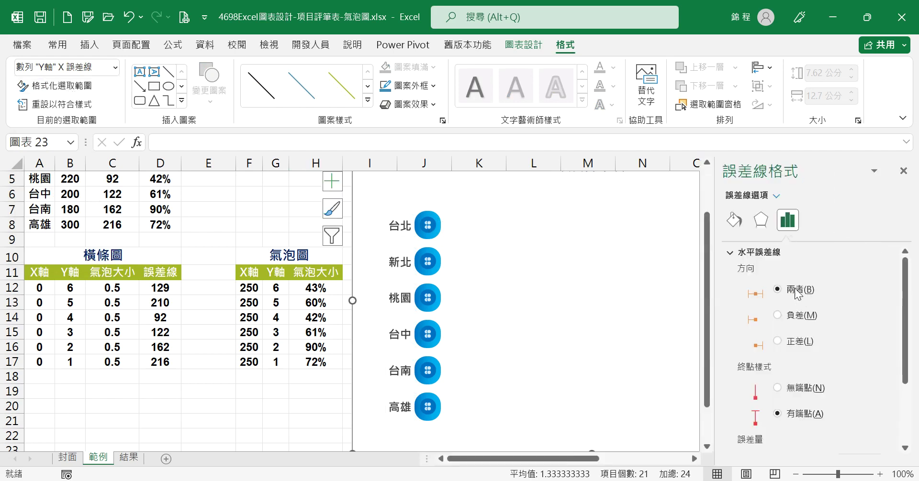
{"action": "left_click", "coordinate": [800, 343]}
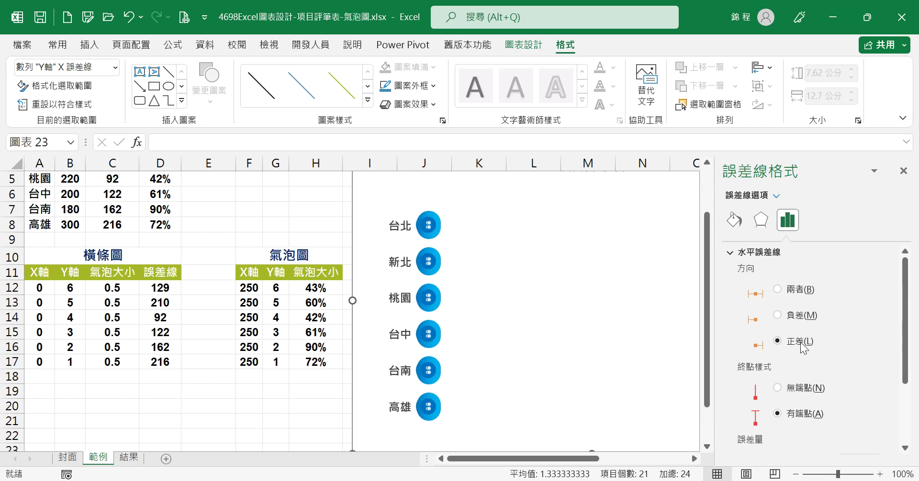
{"action": "left_click", "coordinate": [797, 389]}
Step: Give the Y軸 series' X error bars a custom amount, with positive error values from D12:D17 on the 範例 sheet
{"action": "left_click_drag", "start_coordinate": [906, 367], "coordinate": [917, 450]}
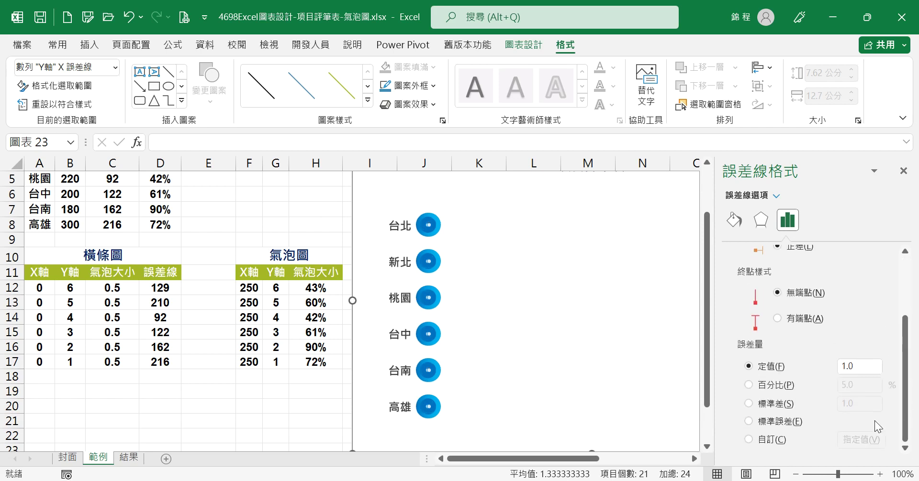
{"action": "left_click", "coordinate": [769, 440]}
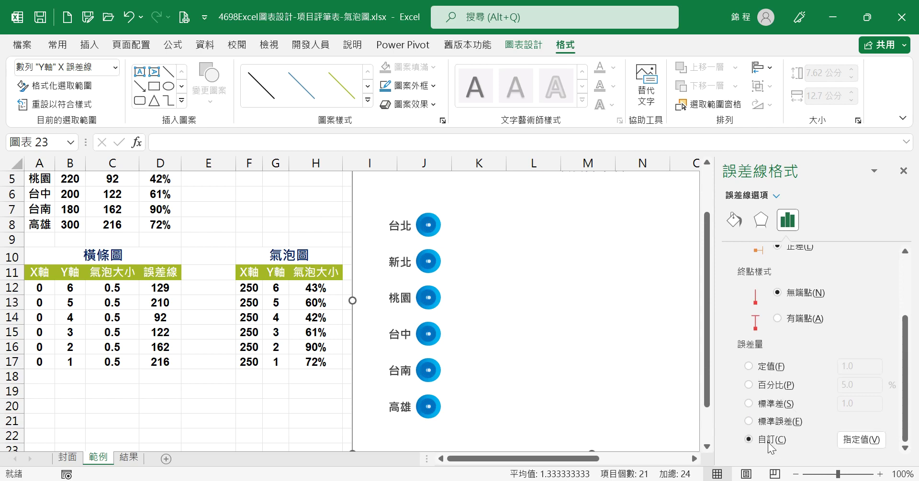
{"action": "left_click", "coordinate": [864, 441]}
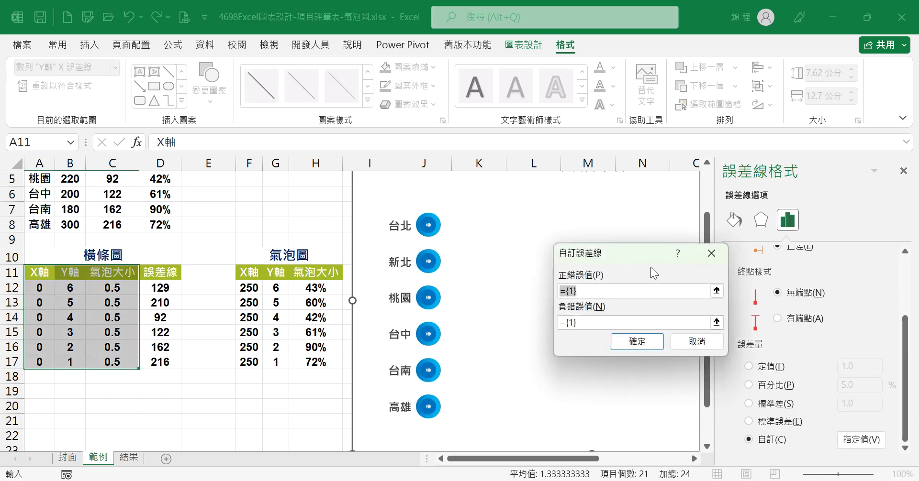
{"action": "left_click_drag", "start_coordinate": [164, 288], "coordinate": [165, 364]}
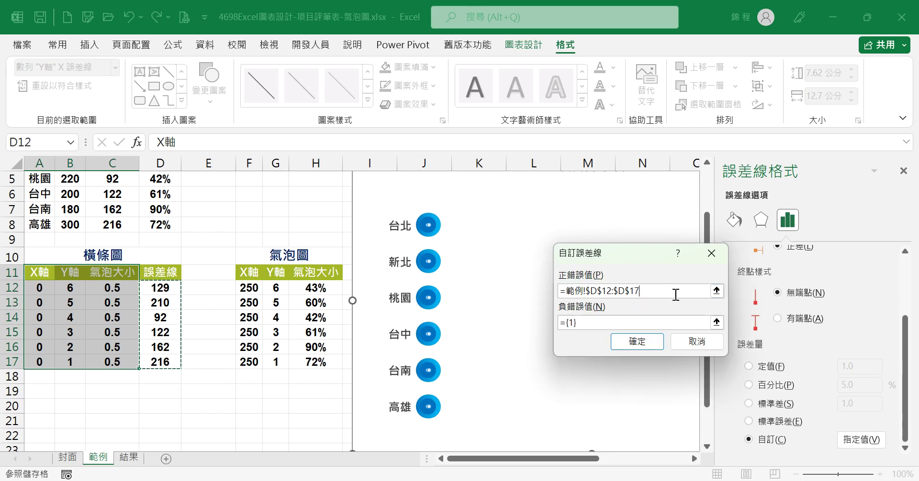
{"action": "left_click", "coordinate": [635, 344]}
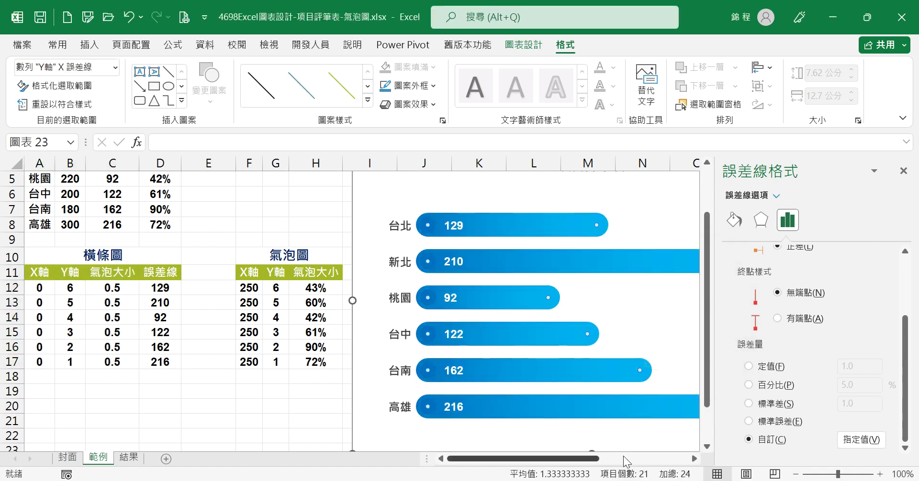
{"action": "scroll", "coordinate": [582, 462], "scroll_direction": "right", "scroll_amount": 5}
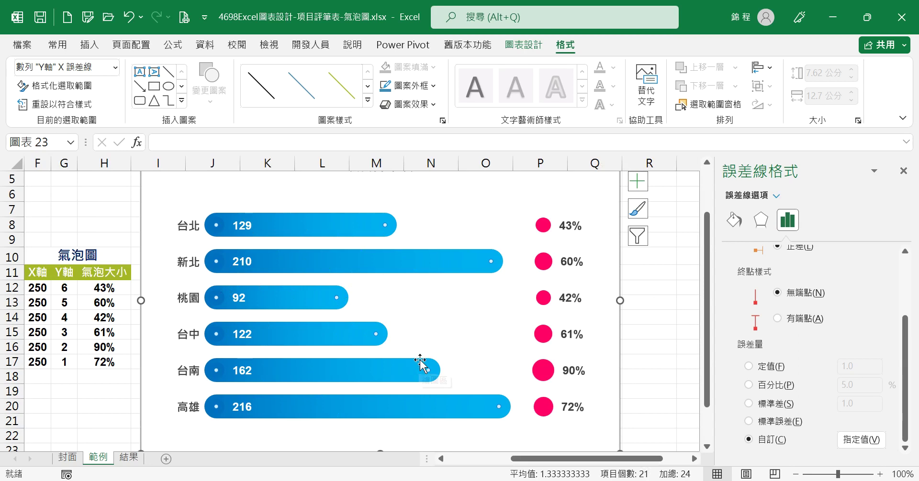
Step: Close the error bar formatting settings, collapse the ribbon, and move the chart up so its upper edge sits in row 1
{"action": "left_click", "coordinate": [903, 170]}
{"action": "left_click", "coordinate": [57, 45]}
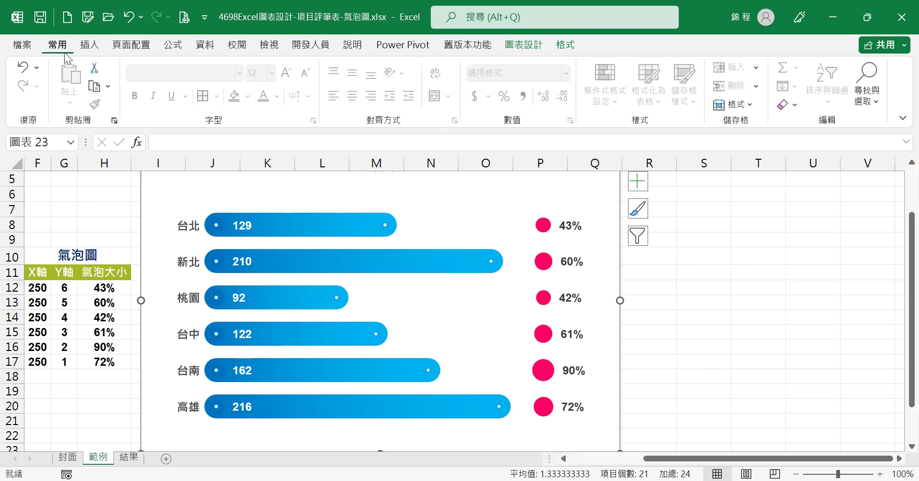
{"action": "double_click", "coordinate": [58, 44]}
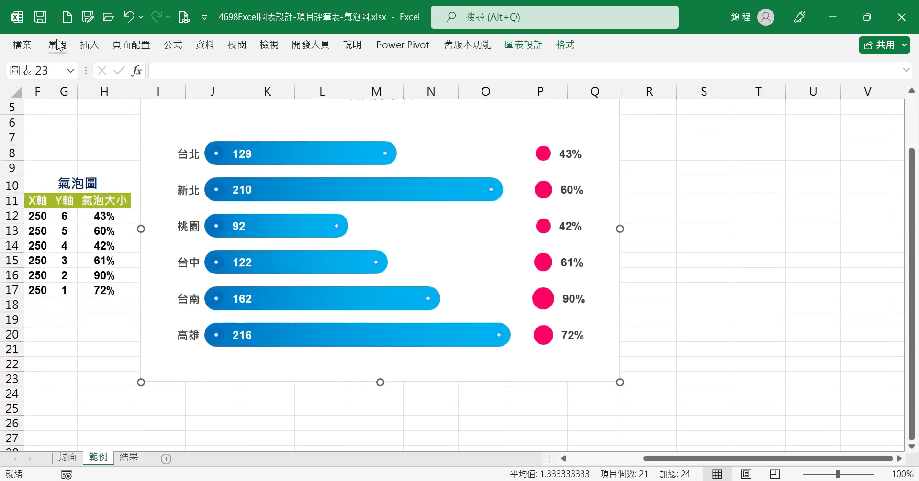
{"action": "scroll", "coordinate": [267, 240], "scroll_direction": "up", "scroll_amount": 2}
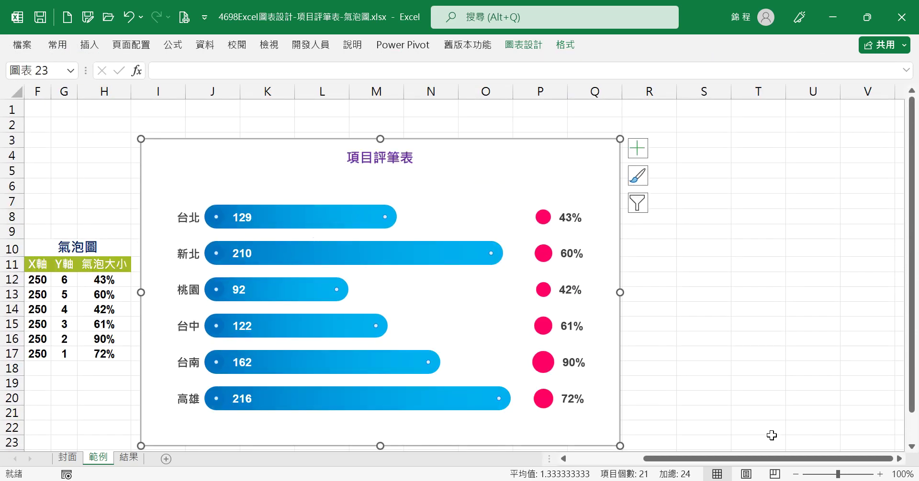
{"action": "left_click_drag", "start_coordinate": [708, 458], "coordinate": [558, 475]}
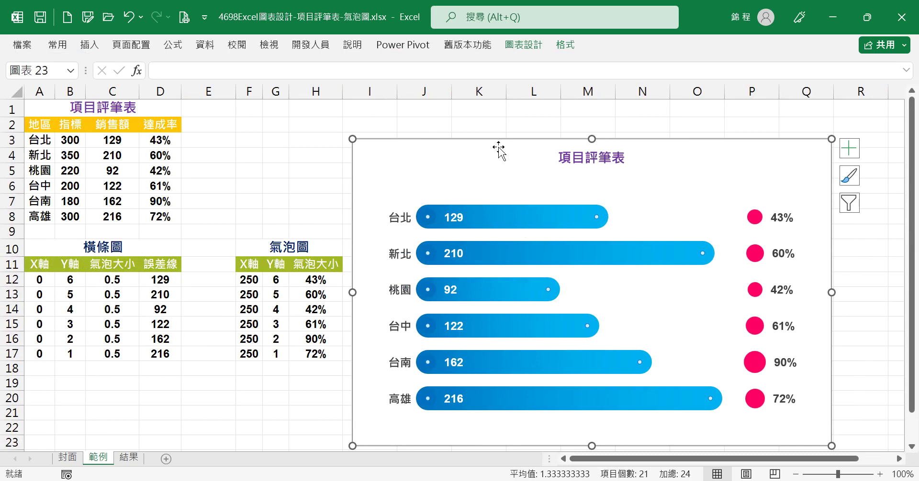
{"action": "left_click_drag", "start_coordinate": [492, 142], "coordinate": [489, 110]}
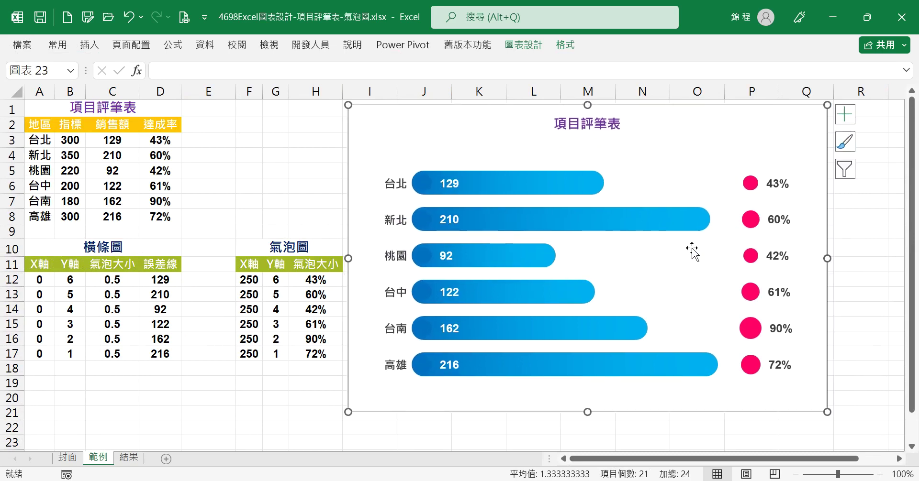